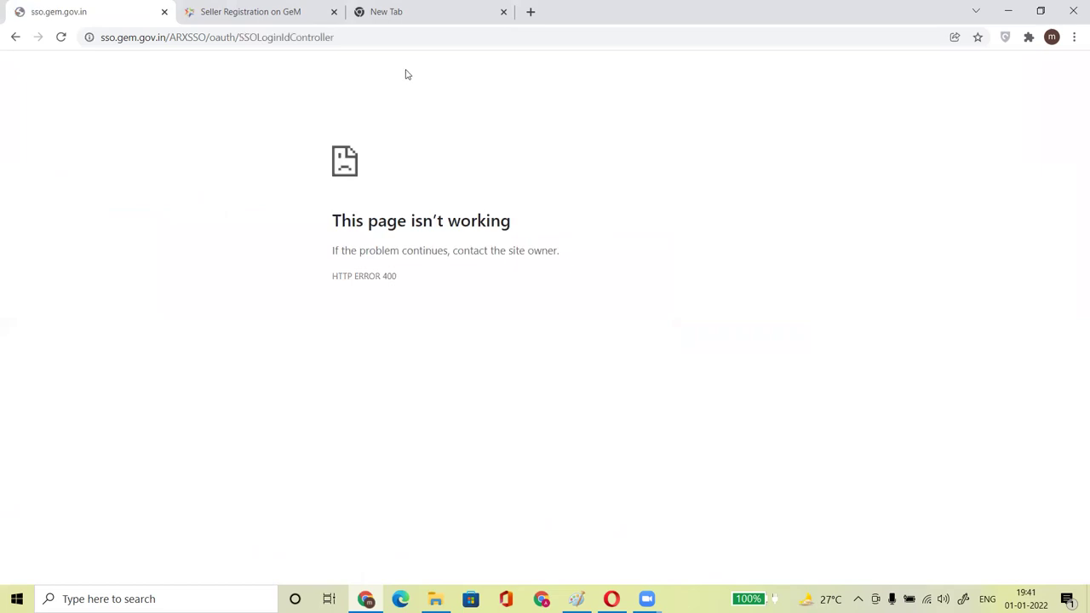
{"action": "left_click", "coordinate": [402, 37]}
{"action": "type", "text": "'"}
{"action": "key", "text": "Return"}
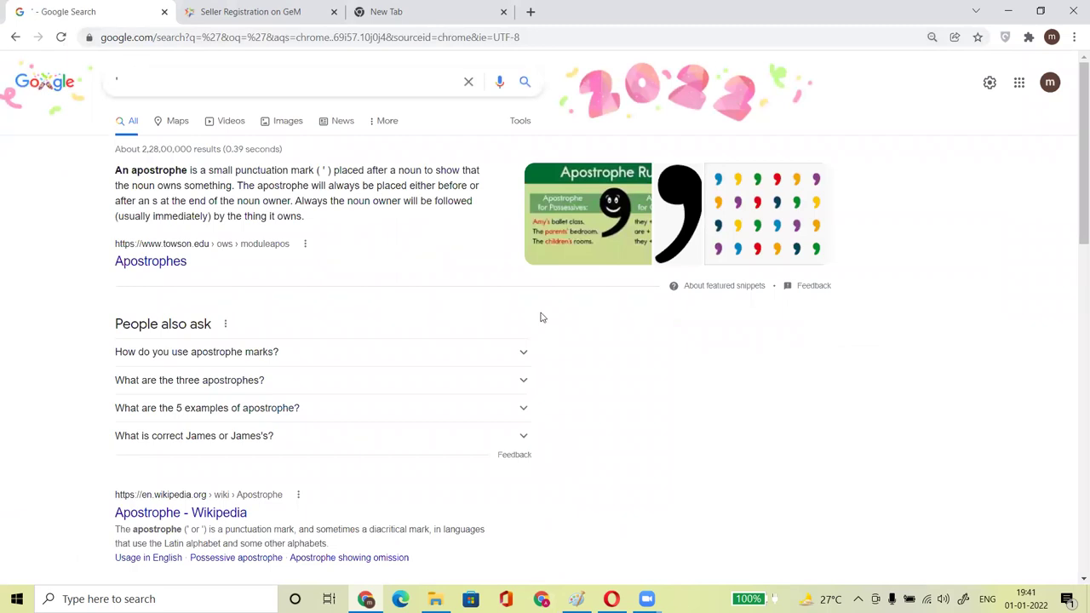
- Go to the gem.gov.in home page and close the other two browser tabs
{"action": "left_click", "coordinate": [153, 39]}
{"action": "type", "text": "gem.gov.in"}
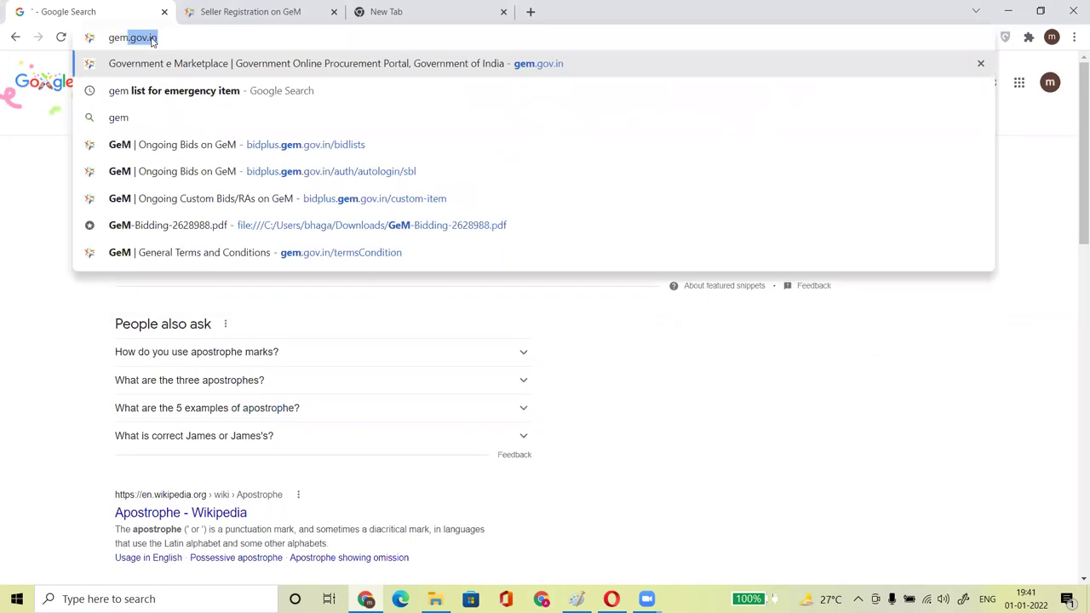
{"action": "key", "text": "Return"}
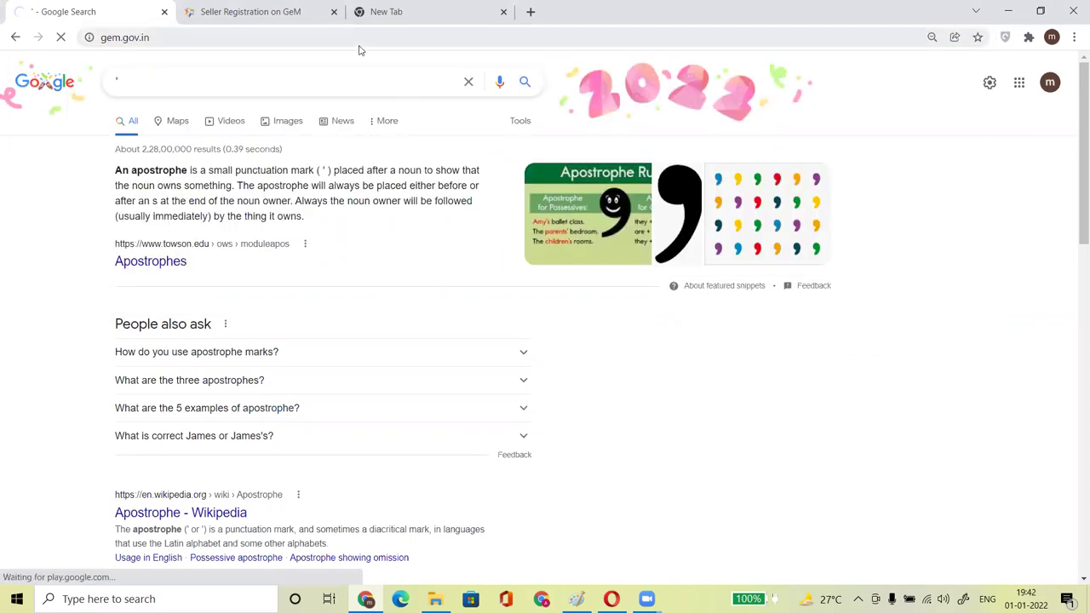
{"action": "left_click", "coordinate": [333, 11]}
{"action": "left_click", "coordinate": [334, 14]}
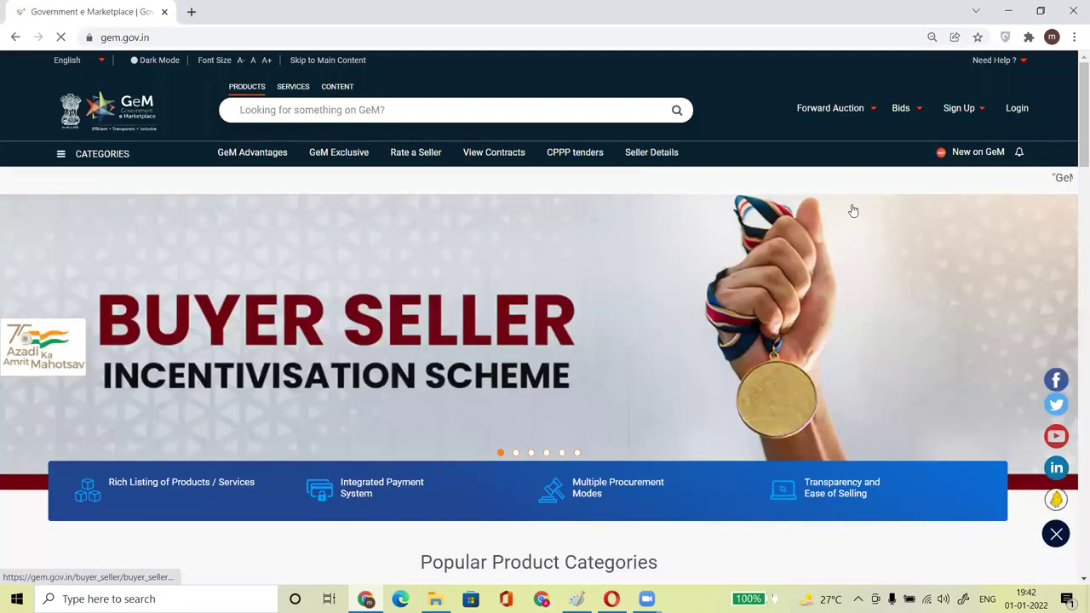
- Log in to GeM with the user ID, the captcha characters and the account password
{"action": "left_click", "coordinate": [1017, 108]}
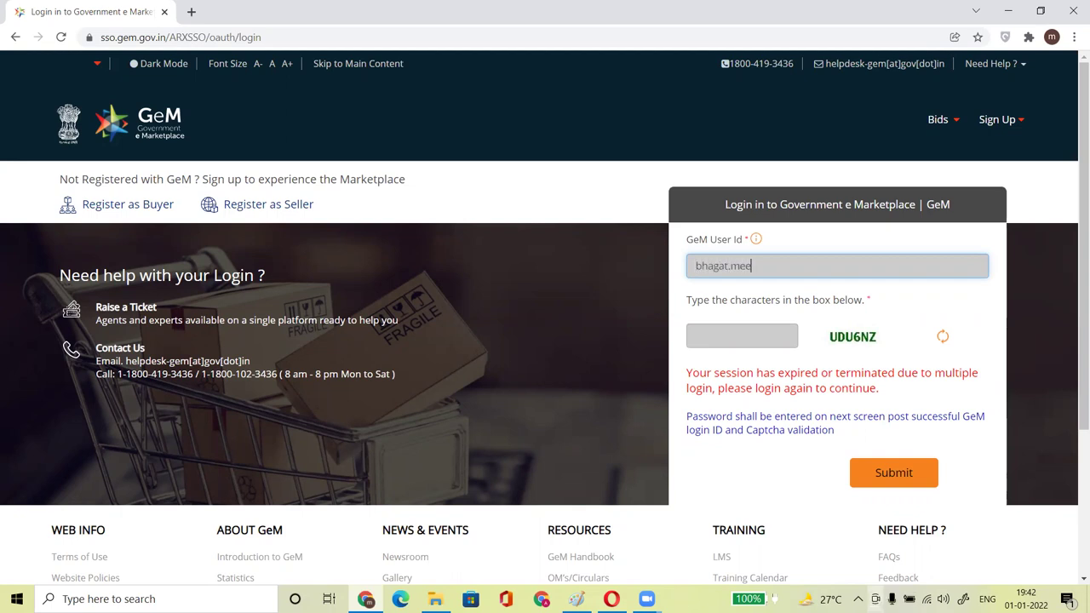
{"action": "left_click", "coordinate": [696, 337]}
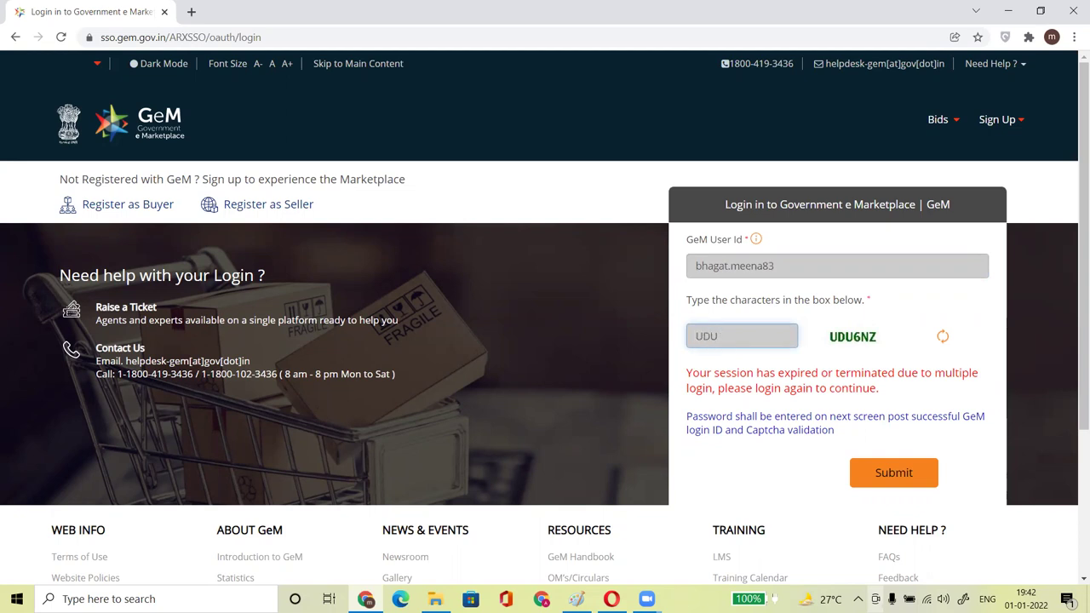
{"action": "key", "text": "Return"}
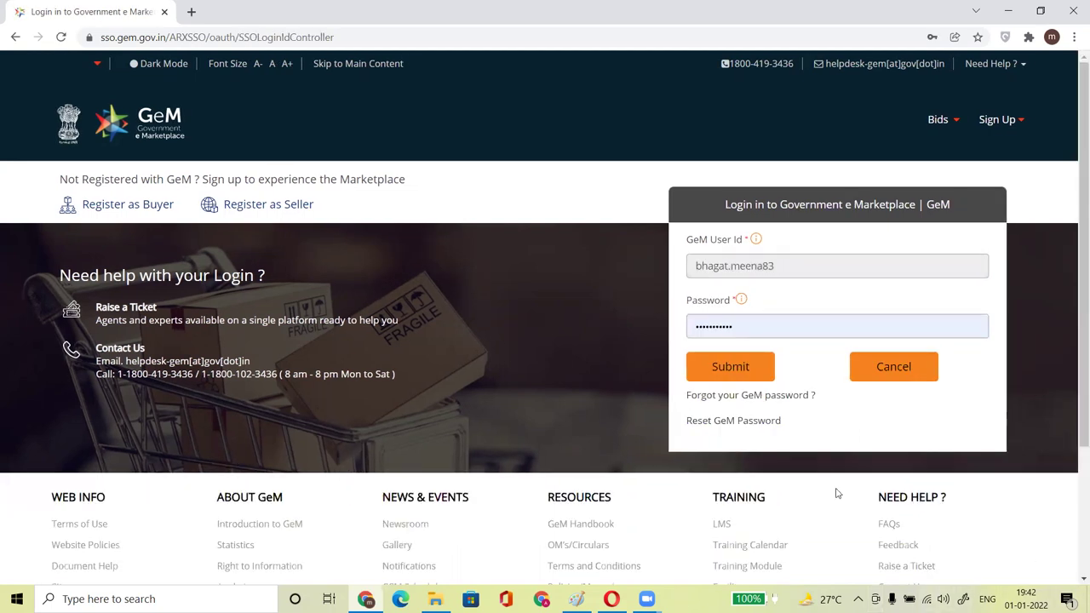
{"action": "left_click", "coordinate": [737, 366]}
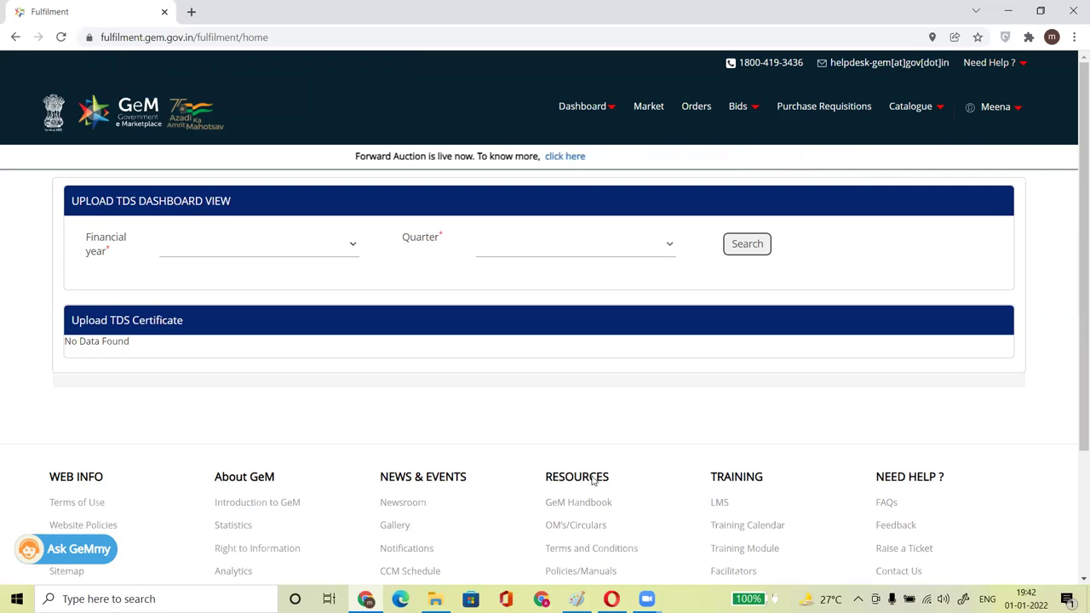
- Open the seller's My Account page and highlight the GeM Seller Id
{"action": "left_click", "coordinate": [585, 591]}
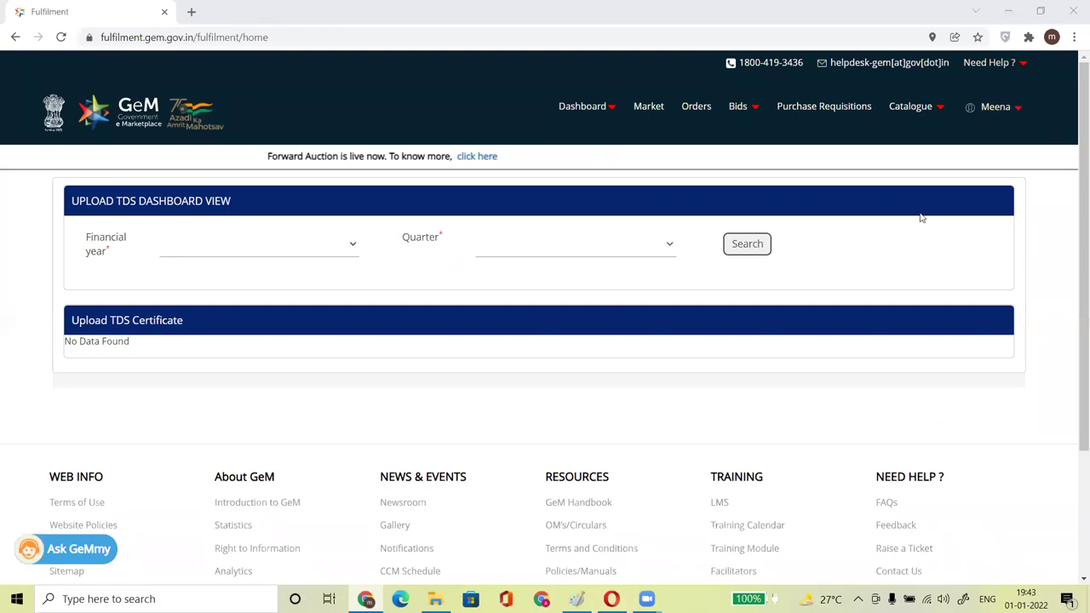
{"action": "left_click", "coordinate": [1015, 119]}
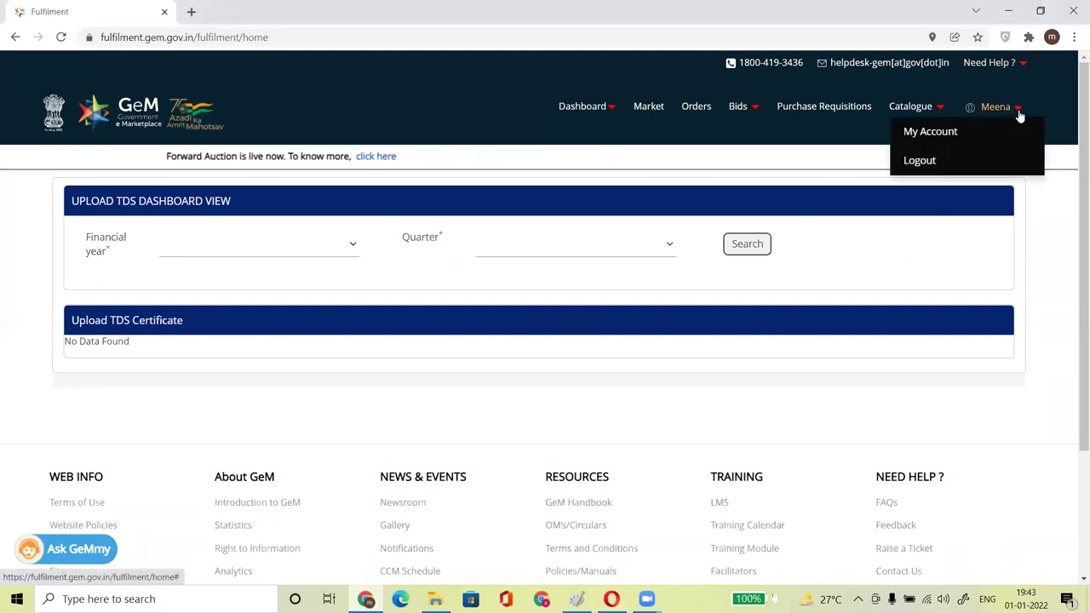
{"action": "left_click", "coordinate": [934, 138]}
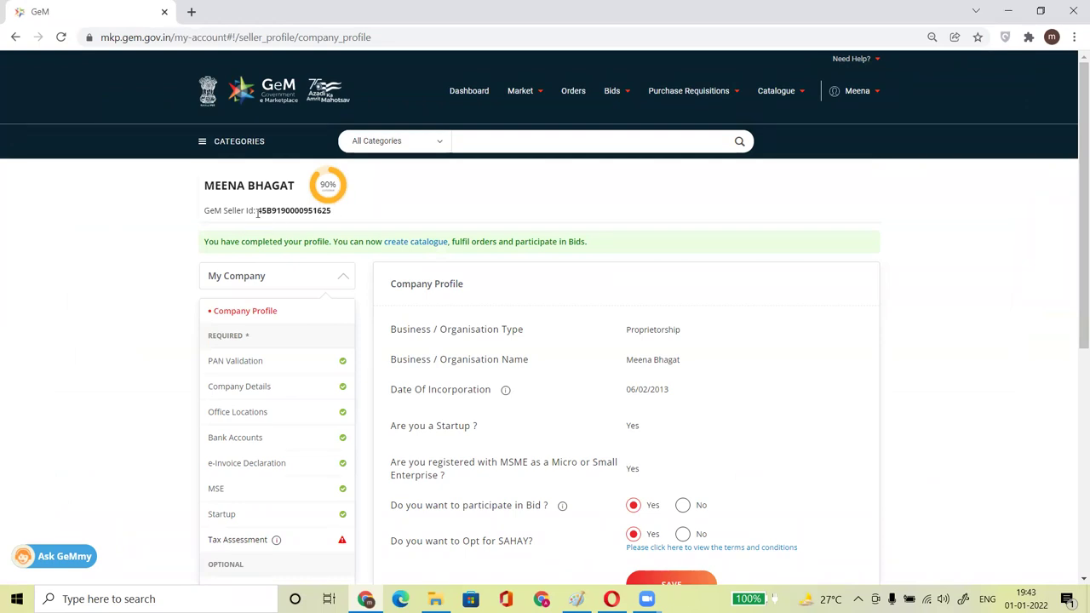
{"action": "left_click_drag", "start_coordinate": [307, 212], "coordinate": [340, 208]}
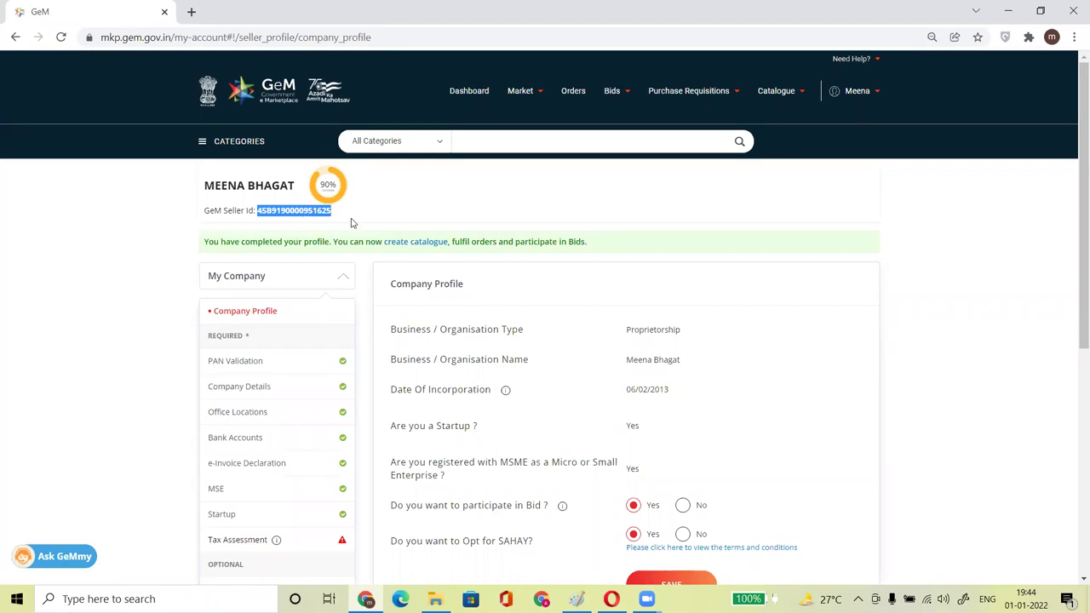
- Open the GeM home page in a new browser tab
{"action": "left_click", "coordinate": [192, 12]}
{"action": "type", "text": "gem"}
{"action": "key", "text": "Return"}
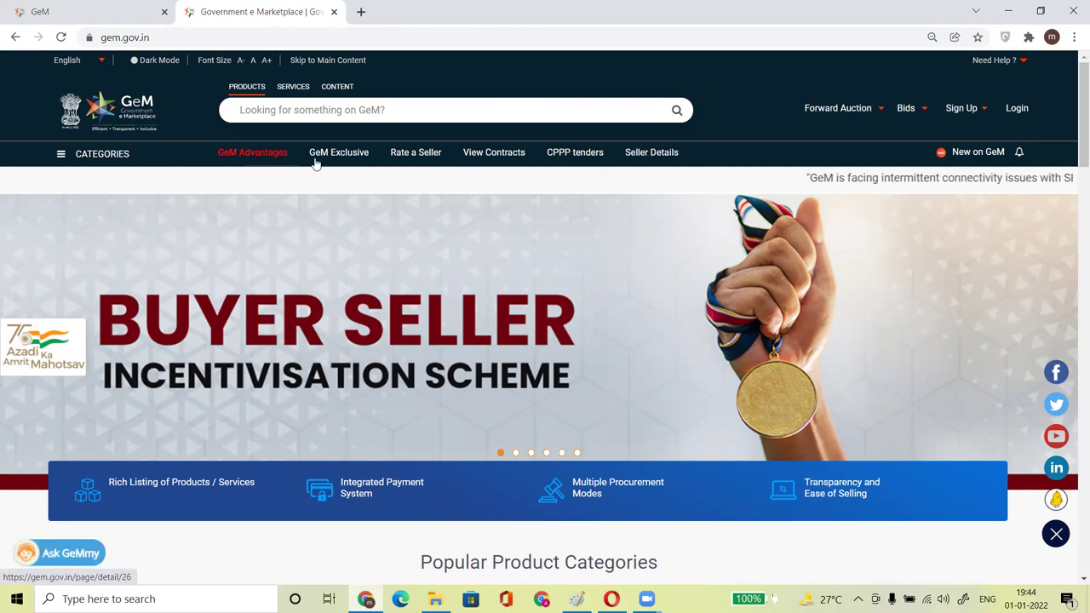
{"action": "left_click_drag", "start_coordinate": [1074, 107], "coordinate": [1073, 68]}
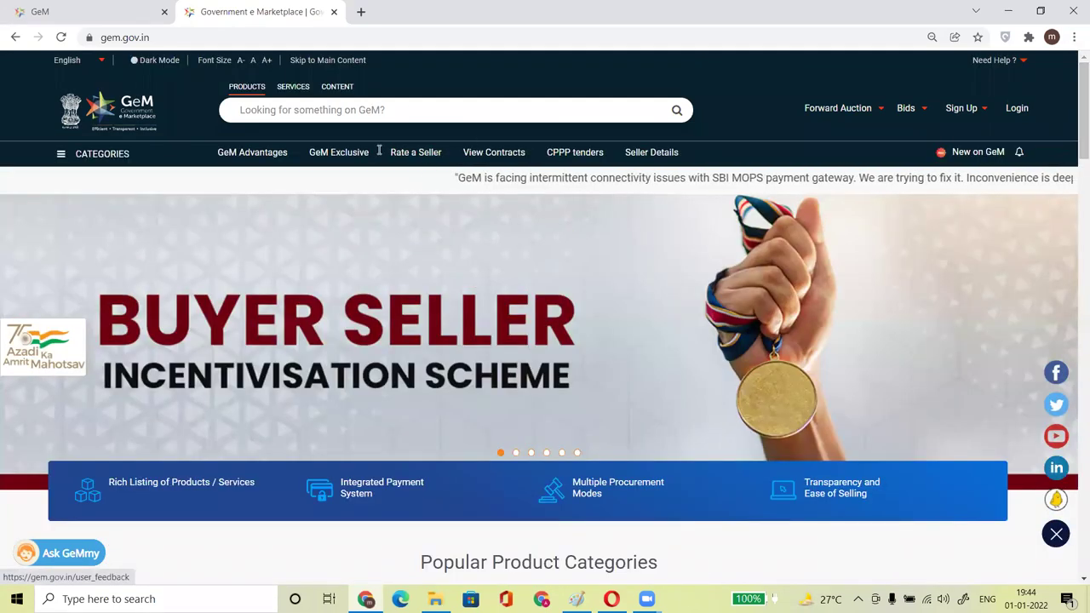
- Look through the public Rate a Seller, GeM Advantages, GeM Exclusive, View Contracts and CPPP tenders pages
{"action": "left_click", "coordinate": [418, 154]}
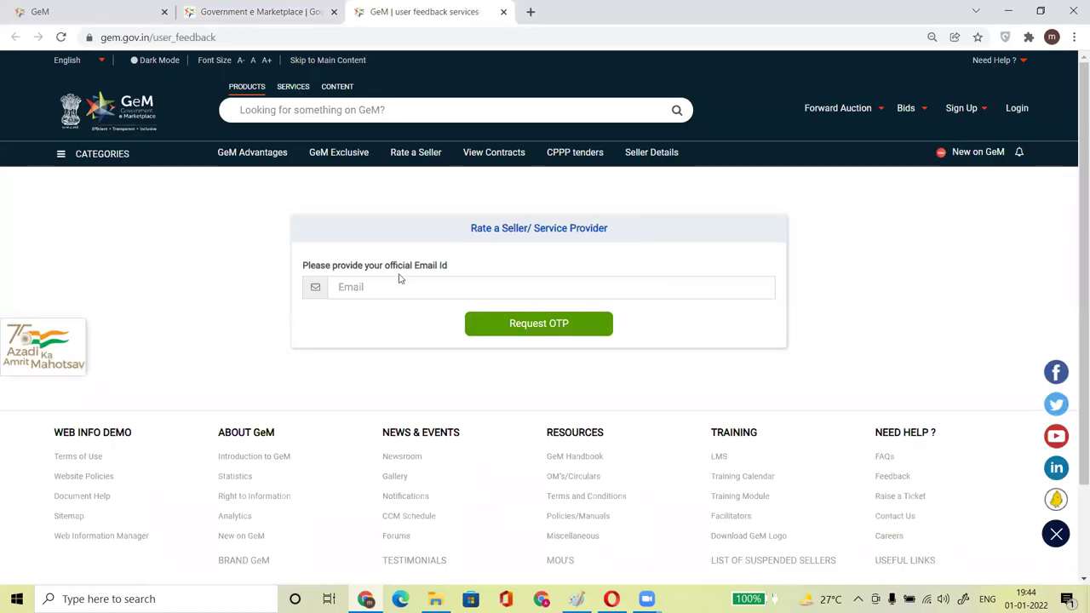
{"action": "left_click", "coordinate": [375, 289]}
{"action": "left_click", "coordinate": [257, 164]}
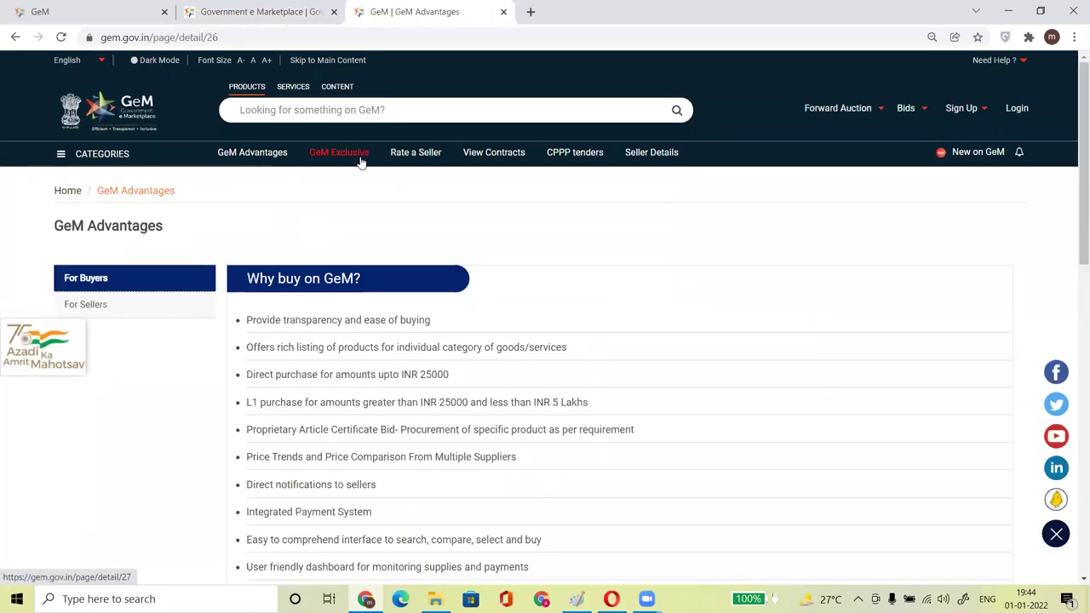
{"action": "left_click", "coordinate": [358, 160]}
{"action": "left_click", "coordinate": [502, 157]}
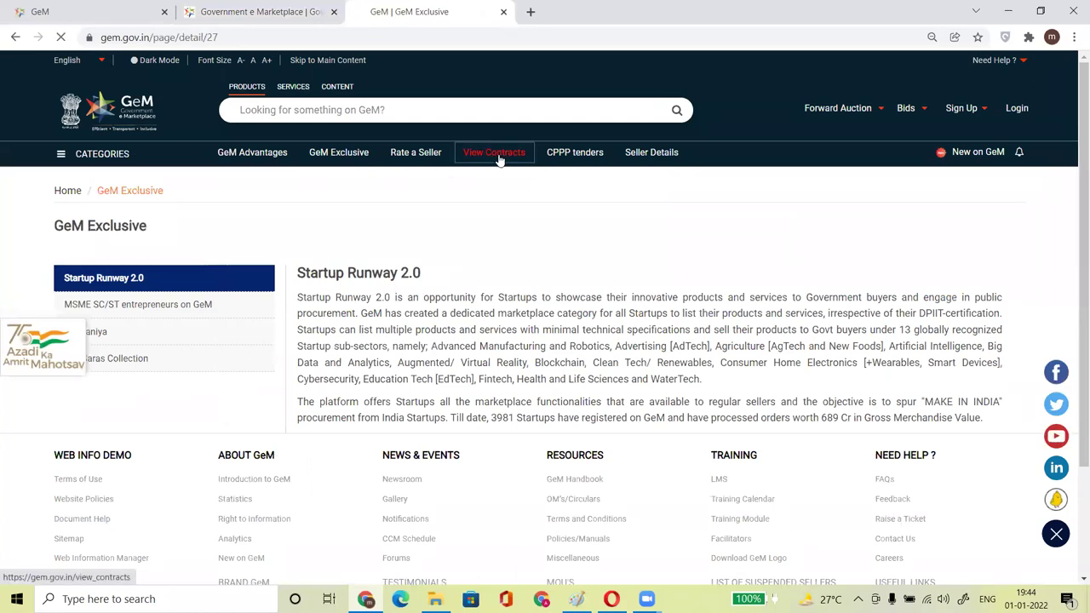
{"action": "left_click", "coordinate": [575, 157]}
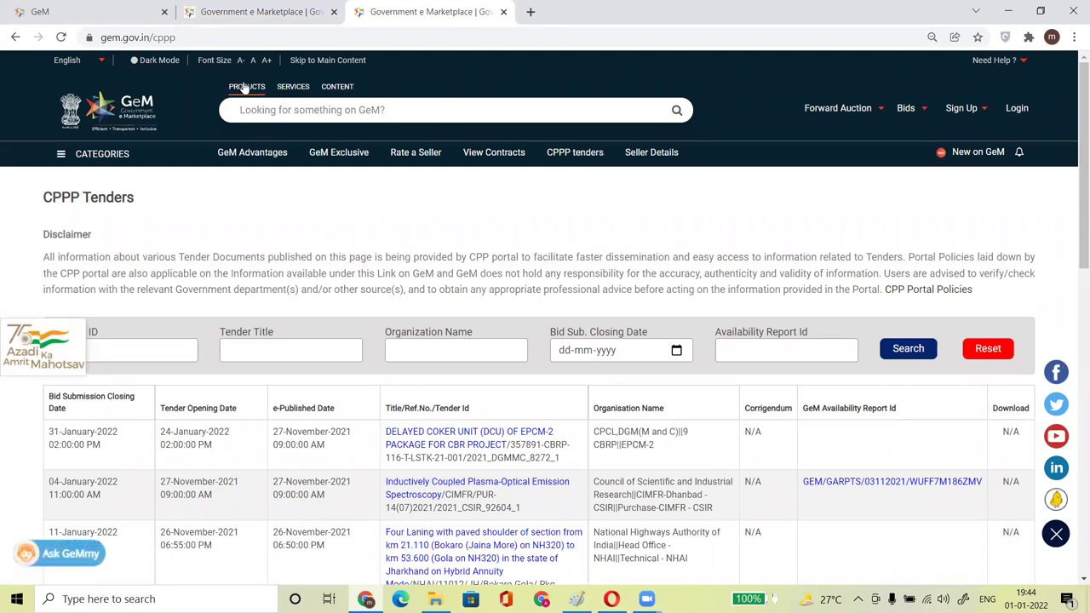
- Return to the seller account page, then collapse and re-expand the My Company section to examine its entries
{"action": "left_click", "coordinate": [256, 12]}
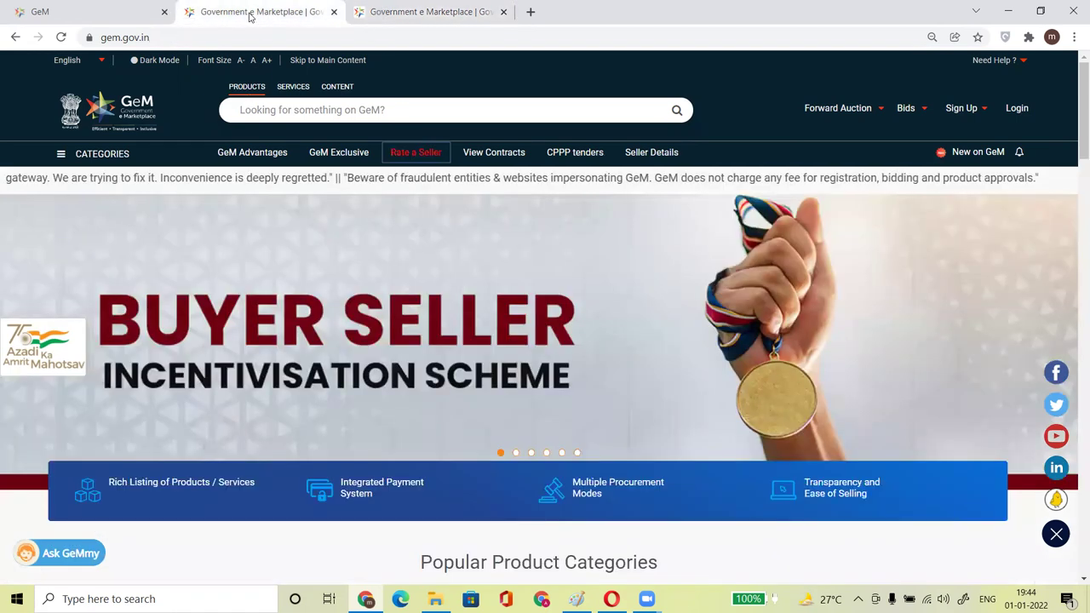
{"action": "left_click", "coordinate": [107, 11]}
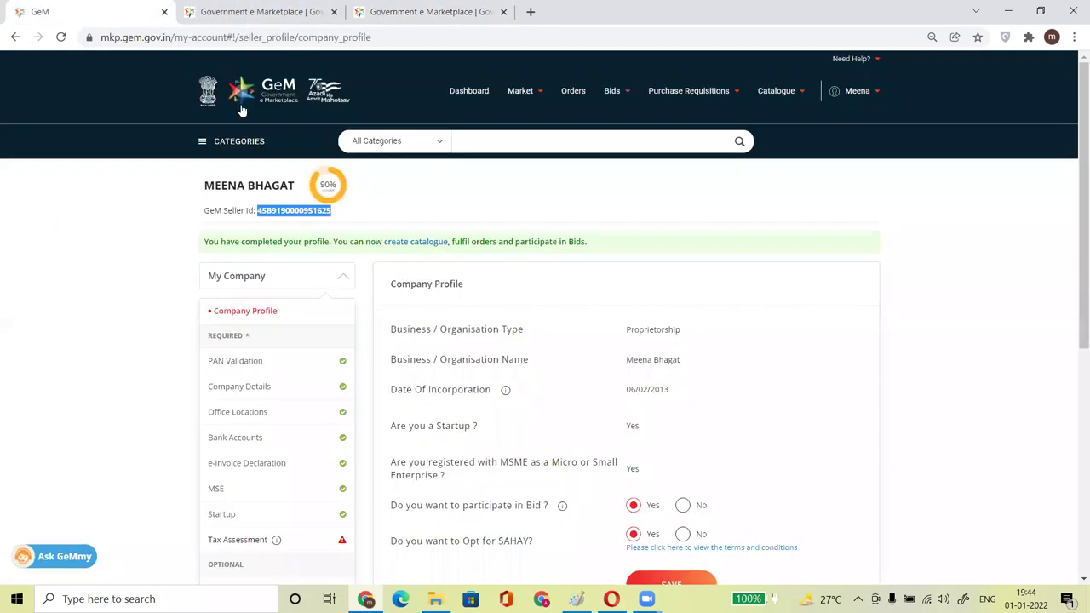
{"action": "left_click", "coordinate": [359, 214]}
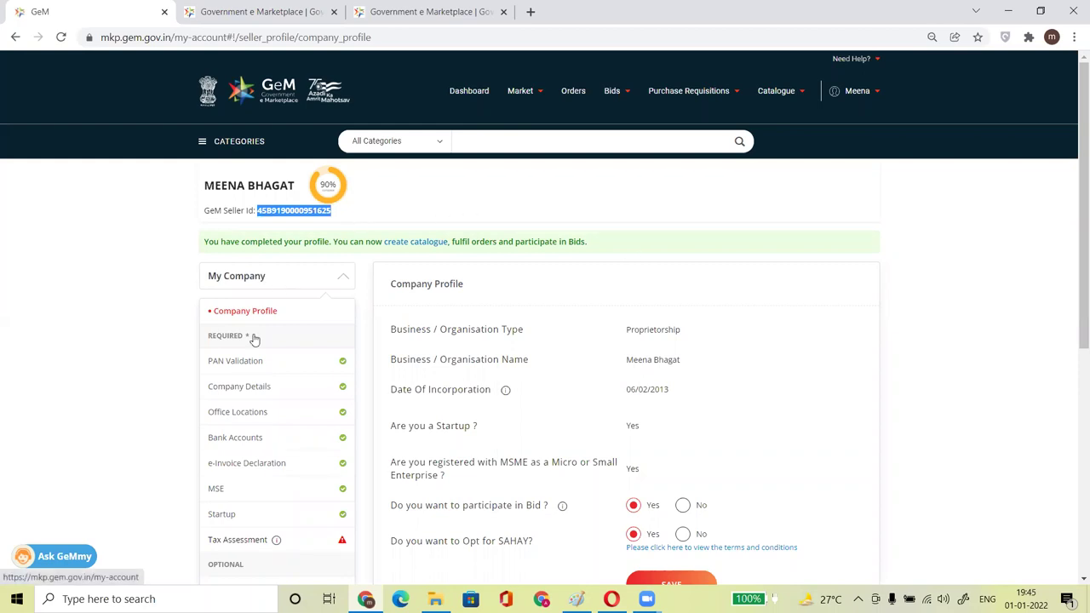
{"action": "scroll", "coordinate": [1075, 160], "scroll_direction": "down", "scroll_amount": 1}
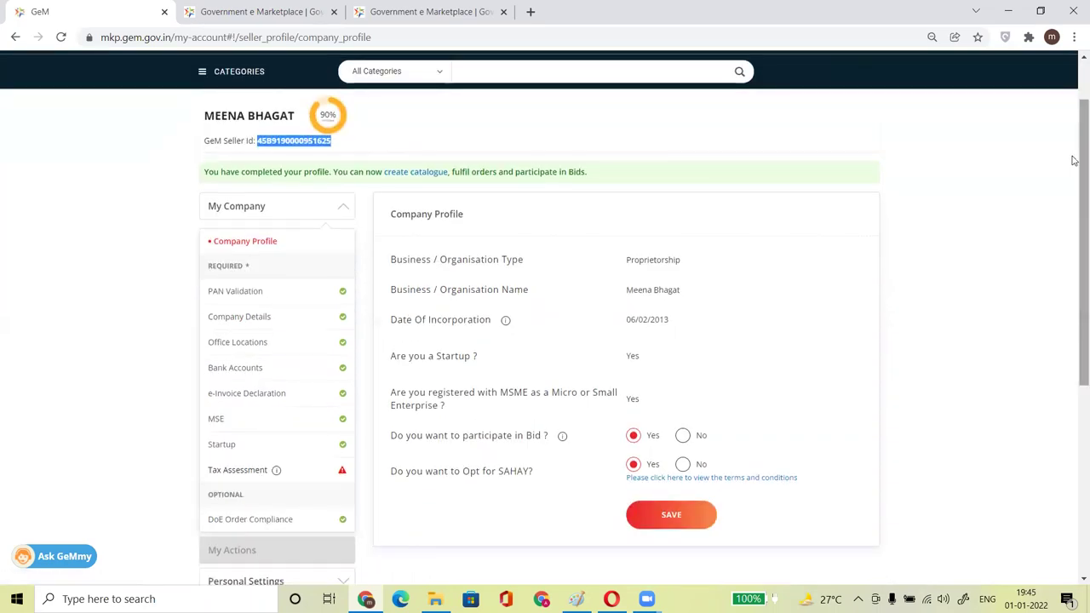
{"action": "left_click", "coordinate": [274, 212]}
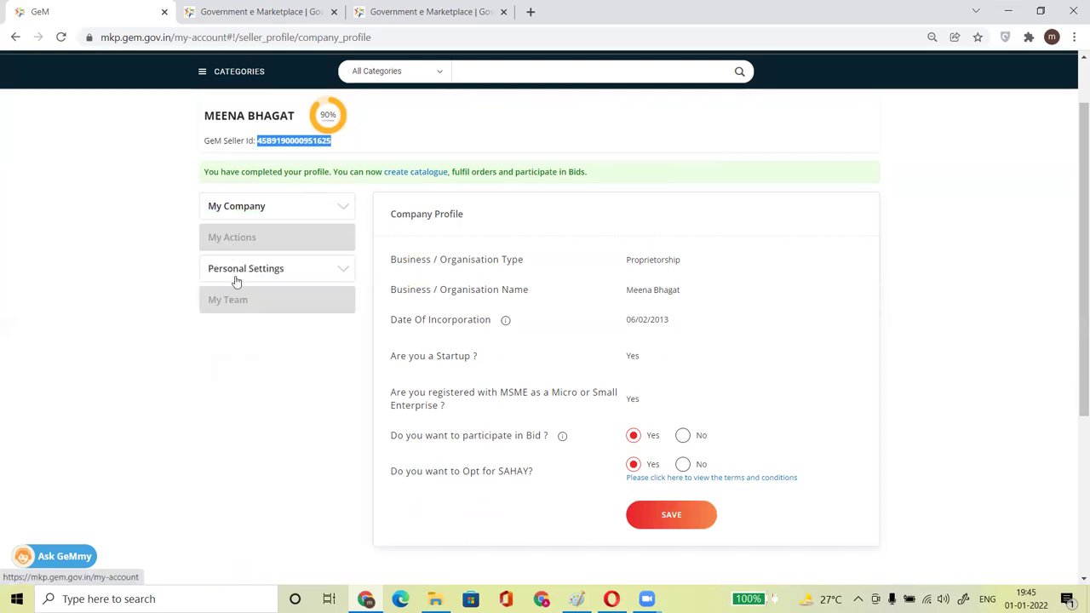
{"action": "left_click", "coordinate": [266, 212]}
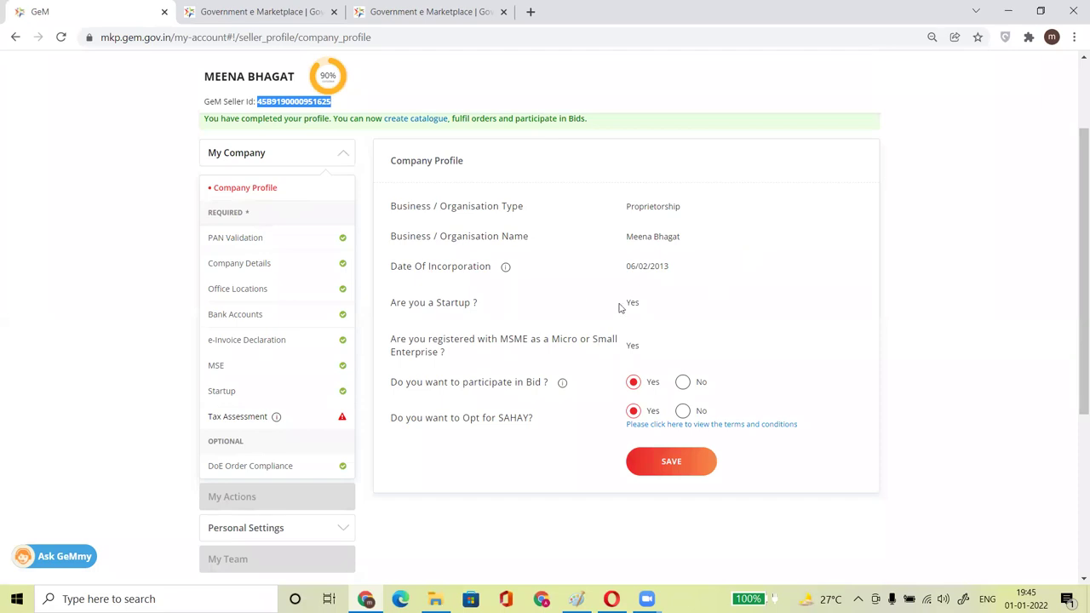
- Review the PAN Validation and Company Details sections of the company profile
{"action": "left_click", "coordinate": [243, 239]}
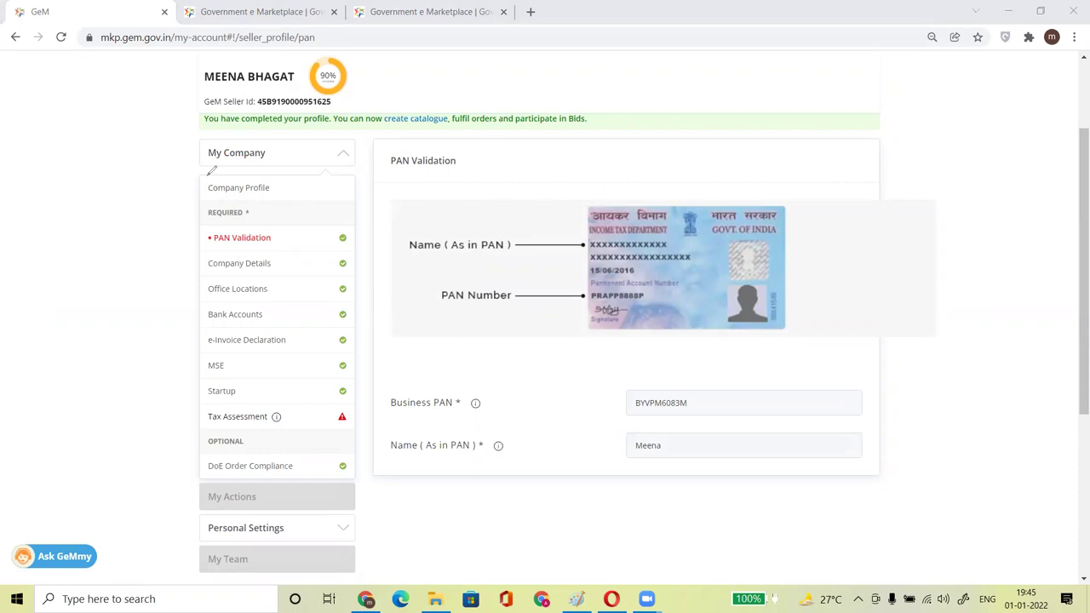
{"action": "mouse_move", "coordinate": [234, 134]}
{"action": "left_mouse_down"}
{"action": "mouse_move", "coordinate": [214, 136]}
{"action": "mouse_move", "coordinate": [282, 147]}
{"action": "mouse_move", "coordinate": [219, 134]}
{"action": "left_mouse_up"}
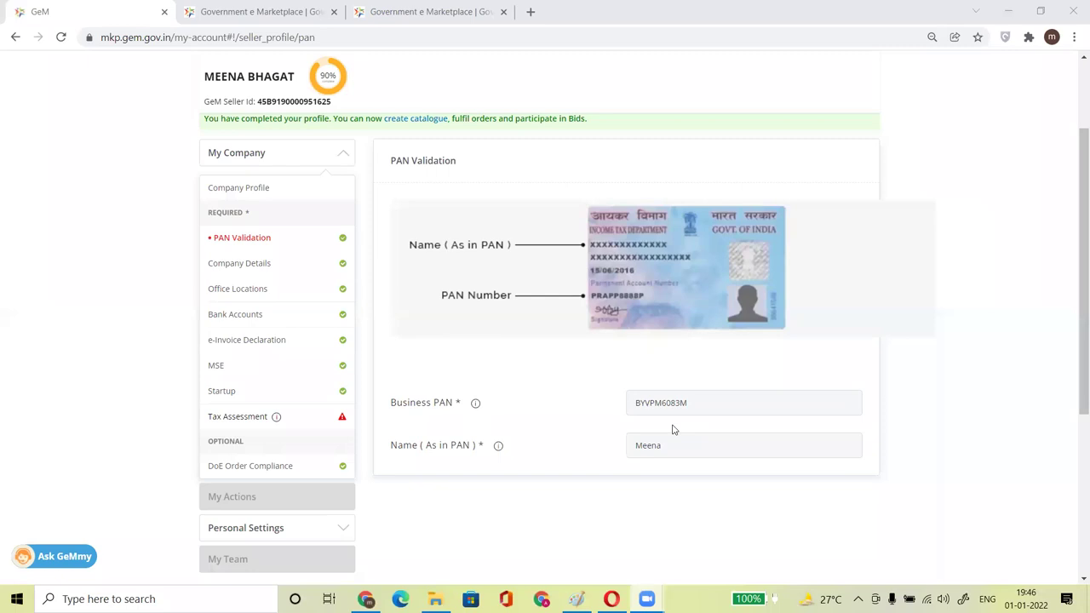
{"action": "left_click", "coordinate": [250, 269]}
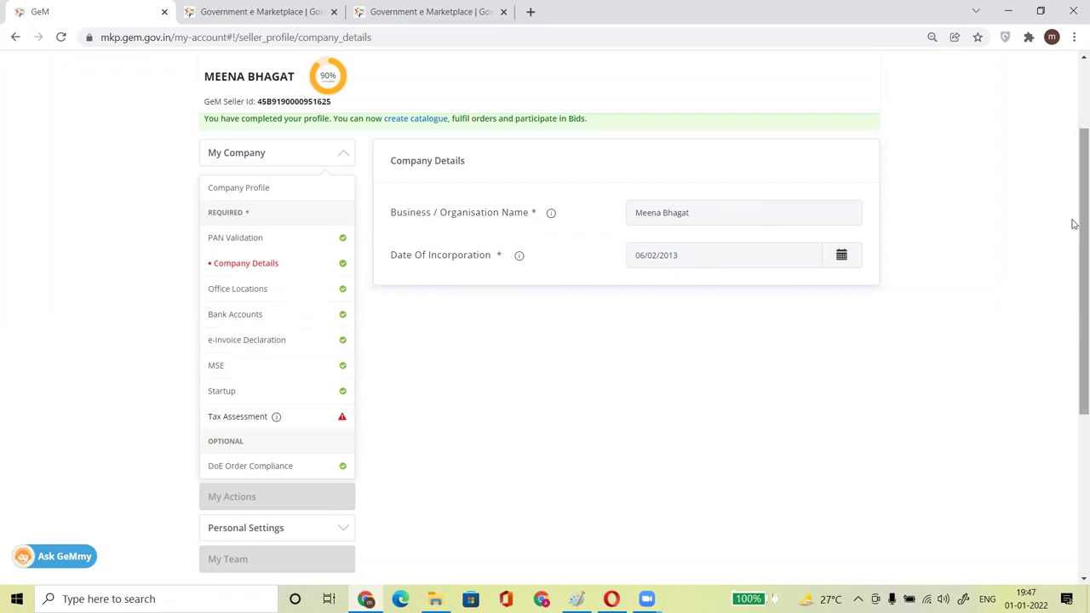
{"action": "scroll", "coordinate": [1074, 265], "scroll_direction": "down", "scroll_amount": 2}
{"action": "scroll", "coordinate": [1073, 265], "scroll_direction": "up", "scroll_amount": 3}
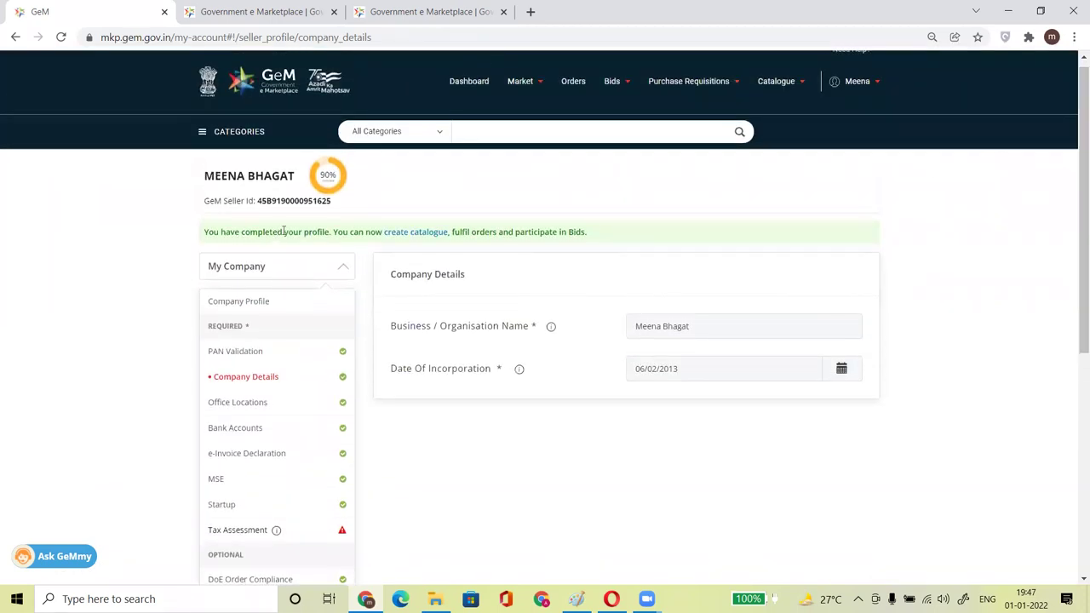
{"action": "scroll", "coordinate": [1075, 263], "scroll_direction": "down", "scroll_amount": 1}
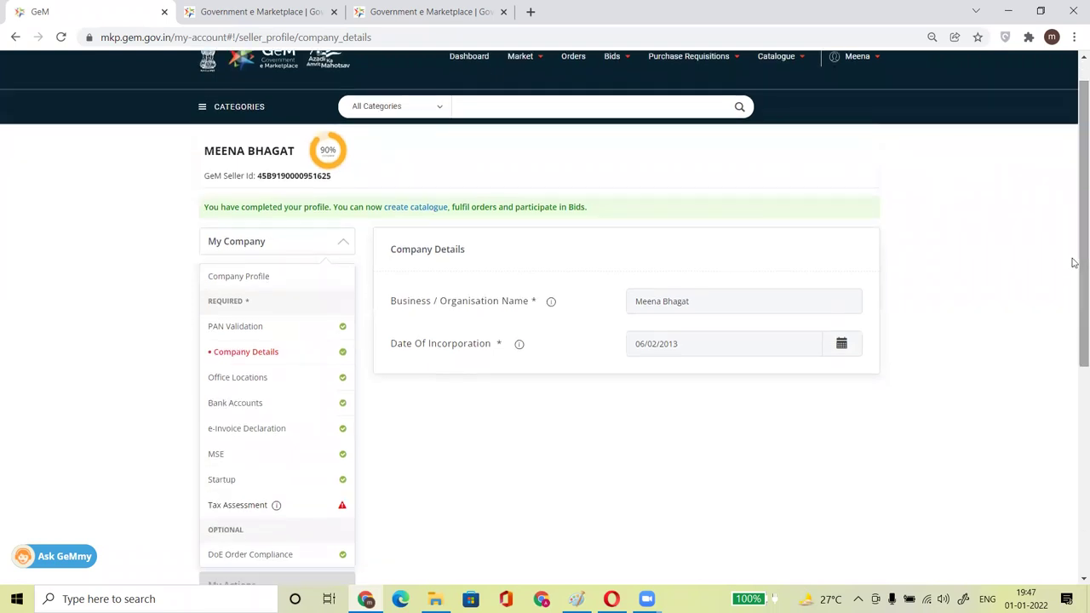
- Open the registered office's entry in Office Locations for editing and review its address and contact fields
{"action": "left_click", "coordinate": [256, 384]}
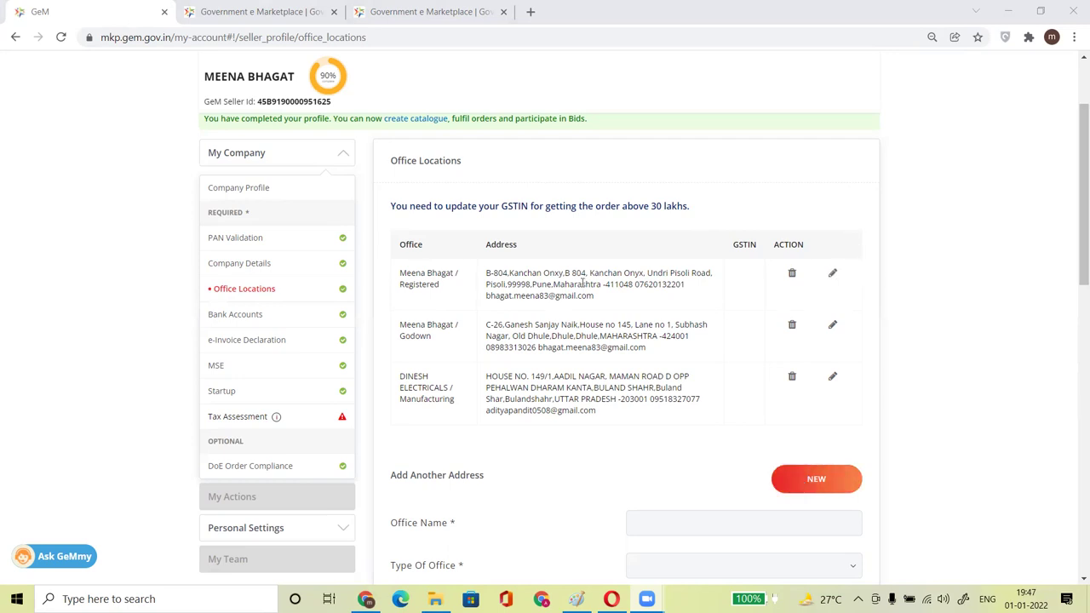
{"action": "left_click", "coordinate": [833, 273]}
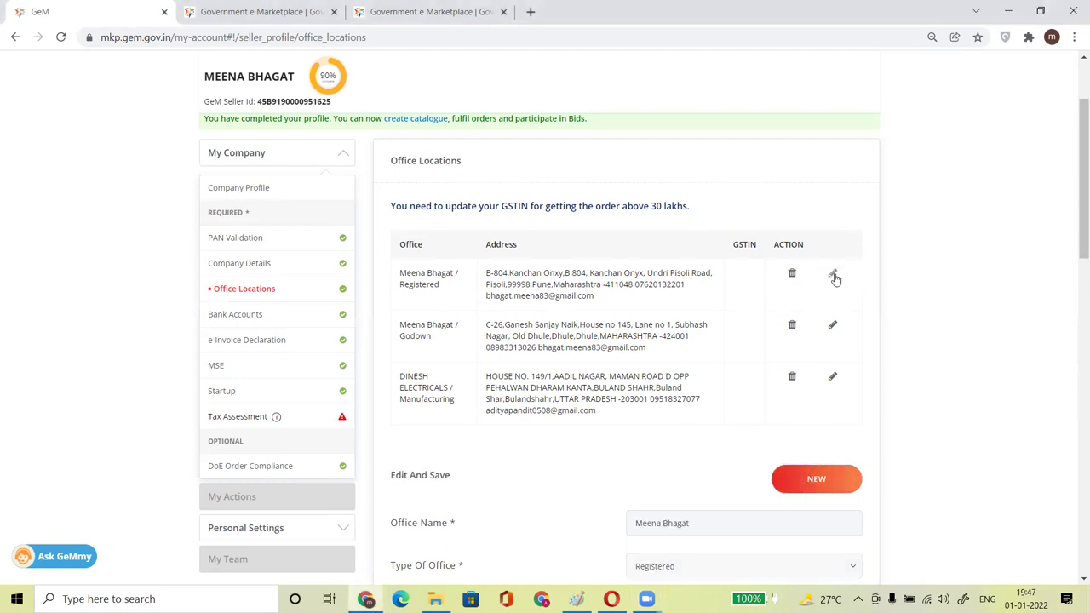
{"action": "mouse_move", "coordinate": [1074, 302]}
{"action": "left_mouse_down"}
{"action": "mouse_move", "coordinate": [1074, 260]}
{"action": "mouse_move", "coordinate": [1073, 282]}
{"action": "left_mouse_up"}
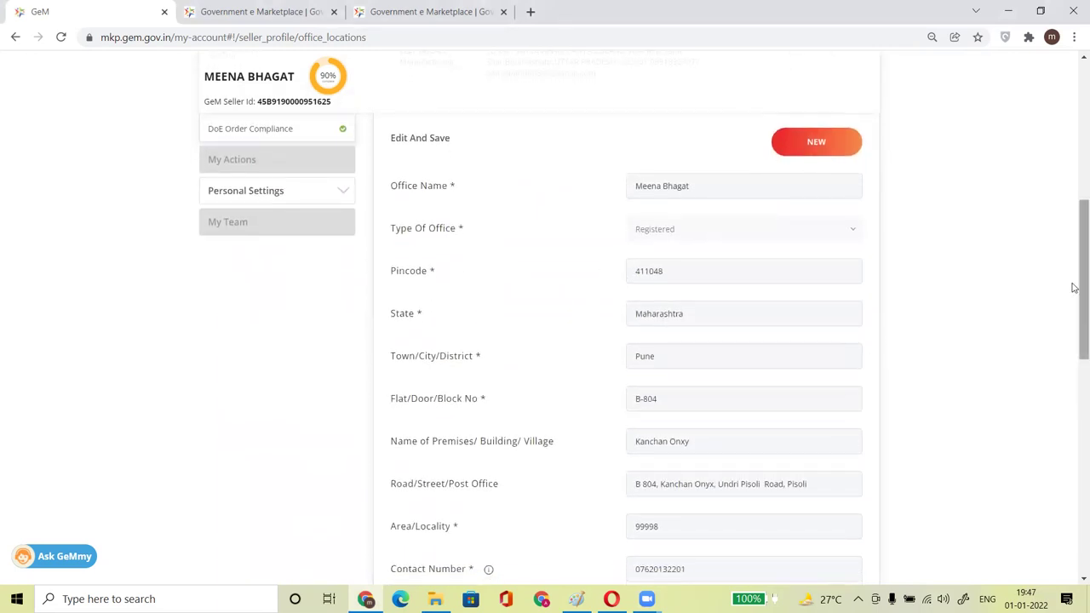
{"action": "left_click_drag", "start_coordinate": [1074, 294], "coordinate": [1073, 385]}
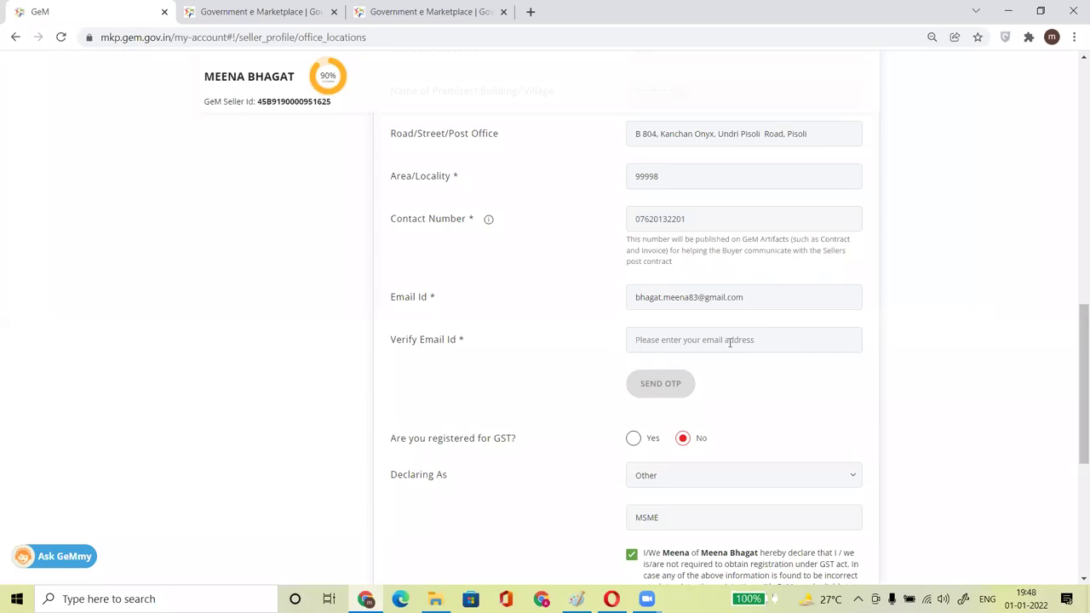
- Mark the registered office as registered for GST and look through the Registered As options
{"action": "left_click", "coordinate": [634, 439]}
{"action": "left_click", "coordinate": [646, 478]}
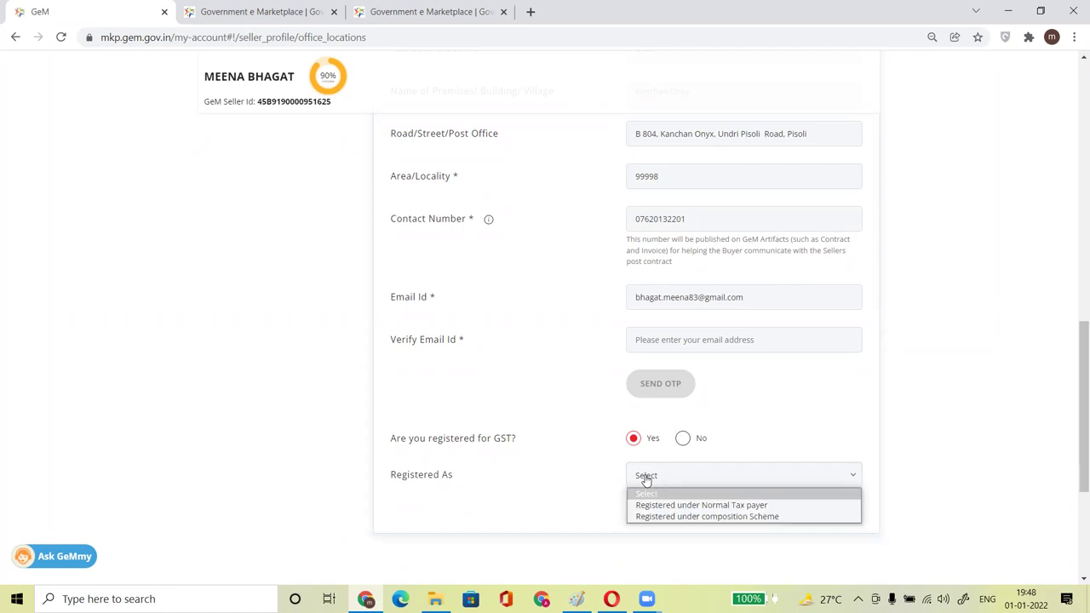
{"action": "key", "text": "Down"}
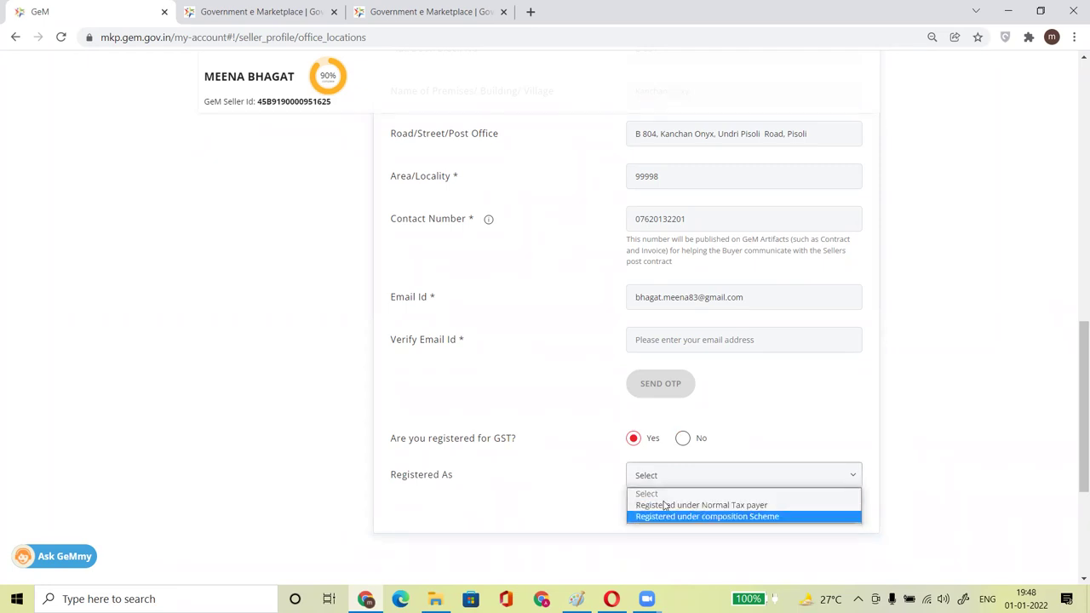
{"action": "key", "text": "Up"}
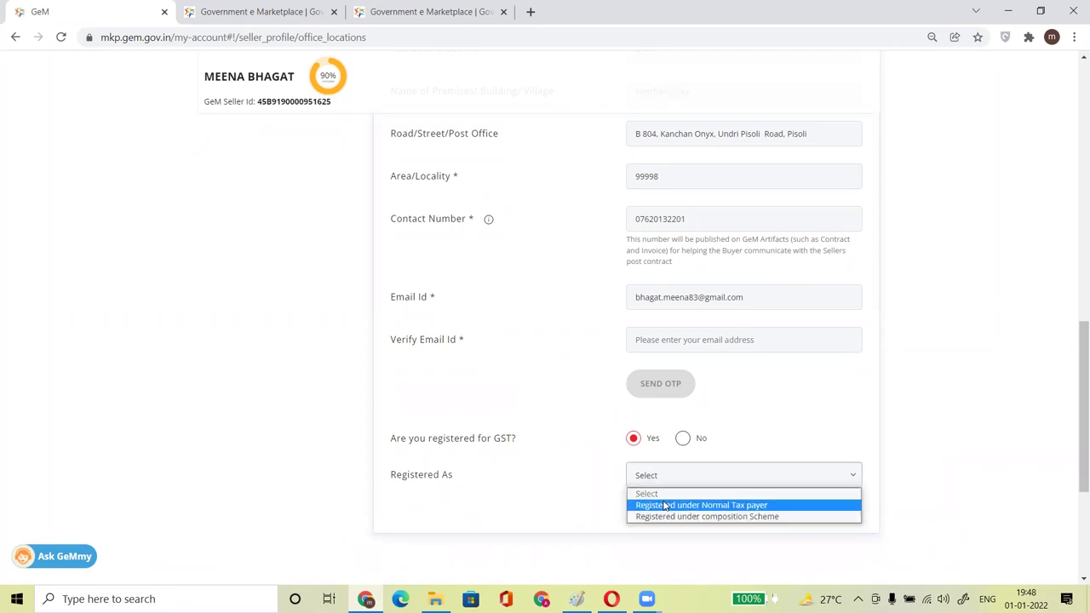
{"action": "key", "text": "Down"}
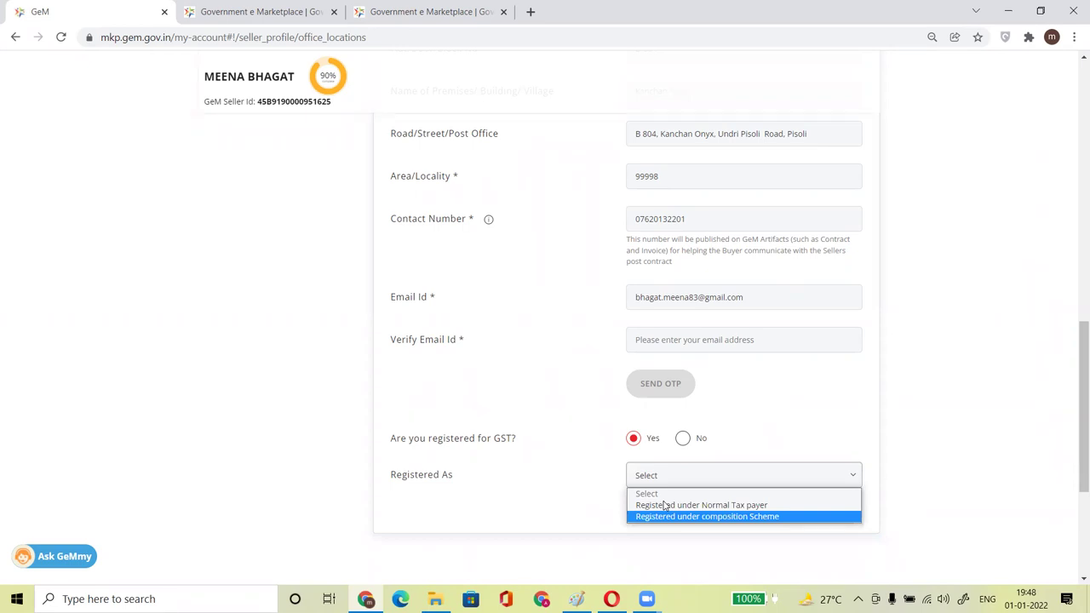
- Set GST registration to No, declare as "Businesses falling under turnover threshold limit as per GST Law" and accept the declaration
{"action": "left_click", "coordinate": [685, 443]}
{"action": "left_click", "coordinate": [684, 441]}
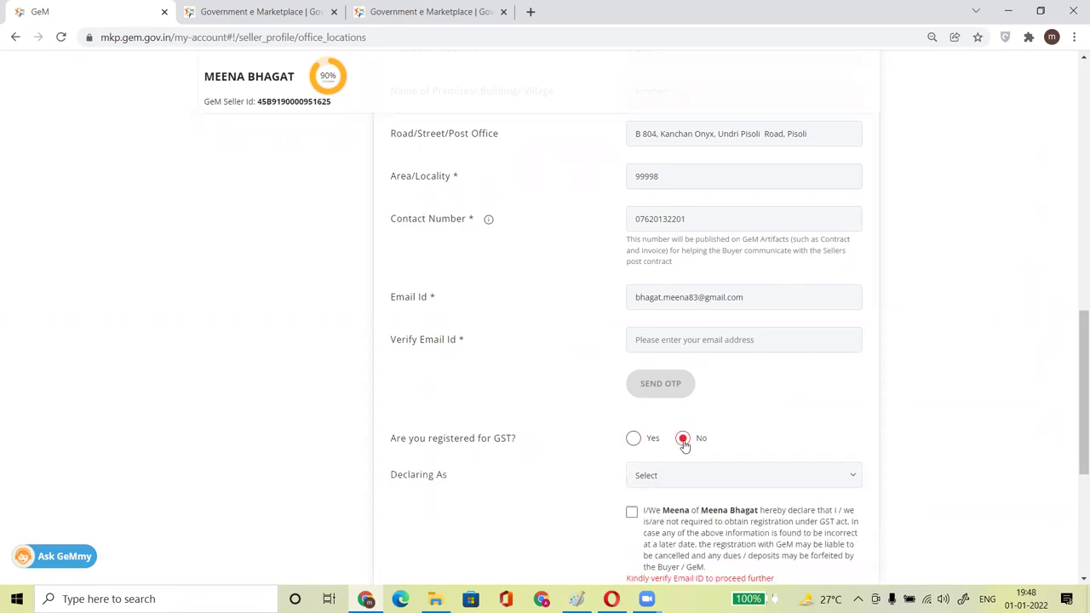
{"action": "left_click", "coordinate": [658, 478]}
{"action": "key", "text": "Down"}
{"action": "key", "text": "Up"}
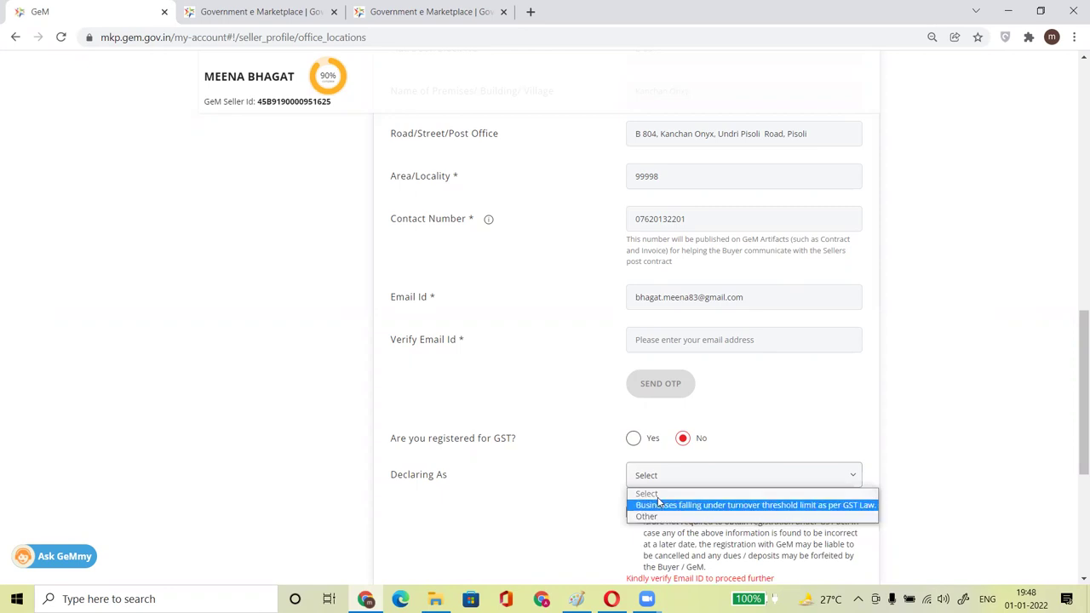
{"action": "key", "text": "Return"}
{"action": "left_click", "coordinate": [658, 506]}
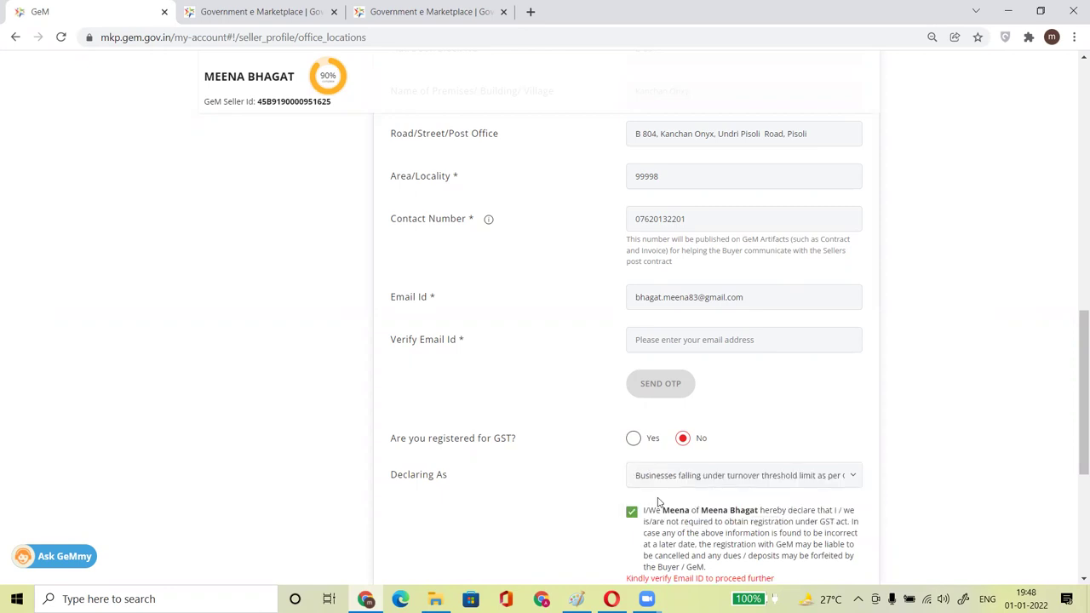
- Review the list of saved office locations, then go back to the Company Details section
{"action": "left_click_drag", "start_coordinate": [1078, 402], "coordinate": [1075, 450]}
{"action": "left_click_drag", "start_coordinate": [1073, 440], "coordinate": [1015, 209]}
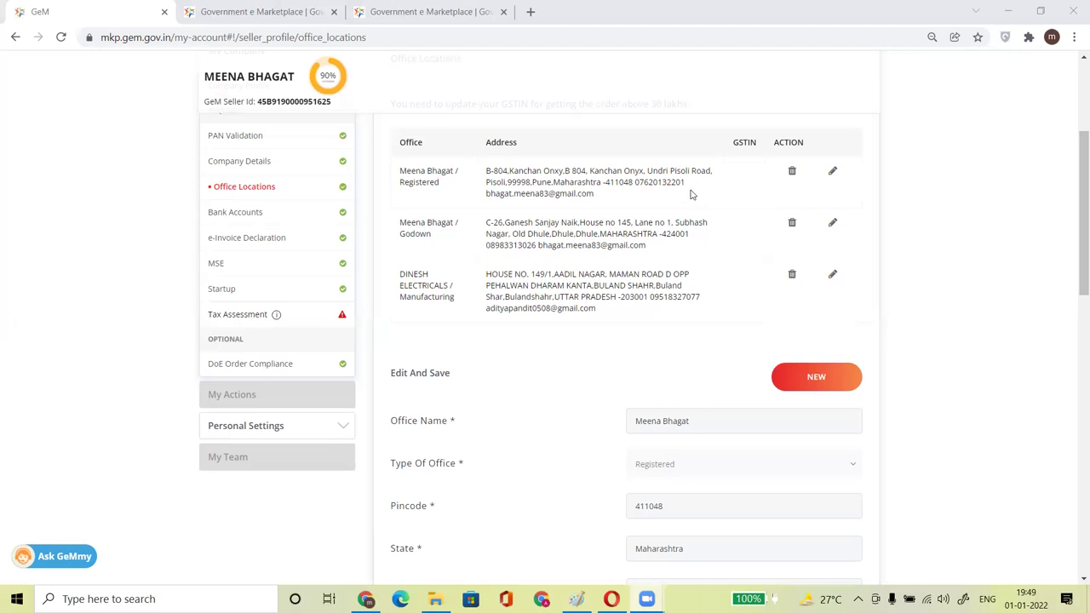
{"action": "left_click", "coordinate": [247, 162]}
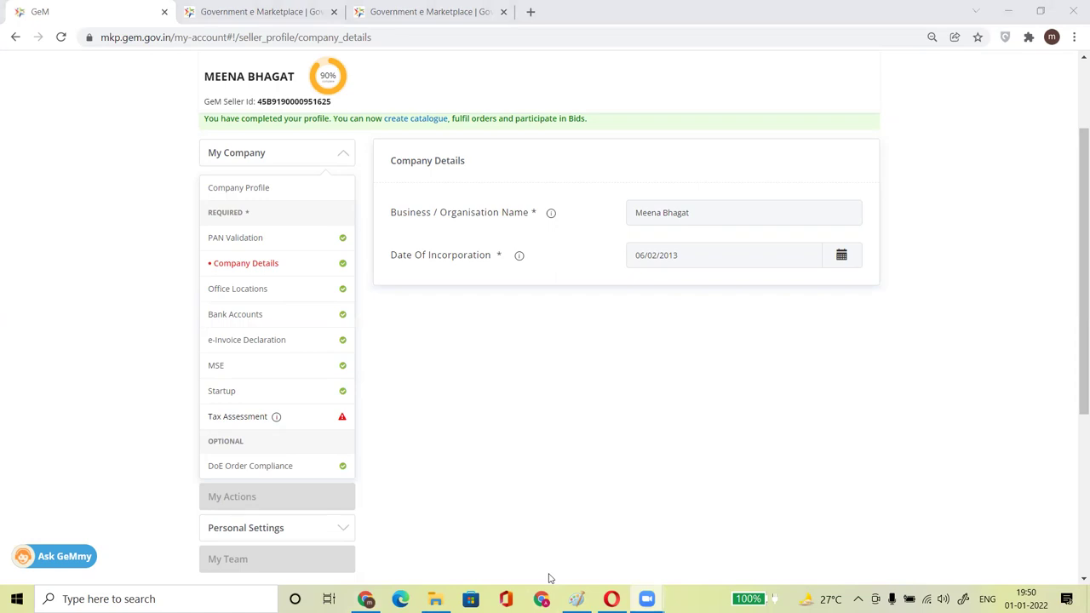
{"action": "left_click", "coordinate": [662, 183]}
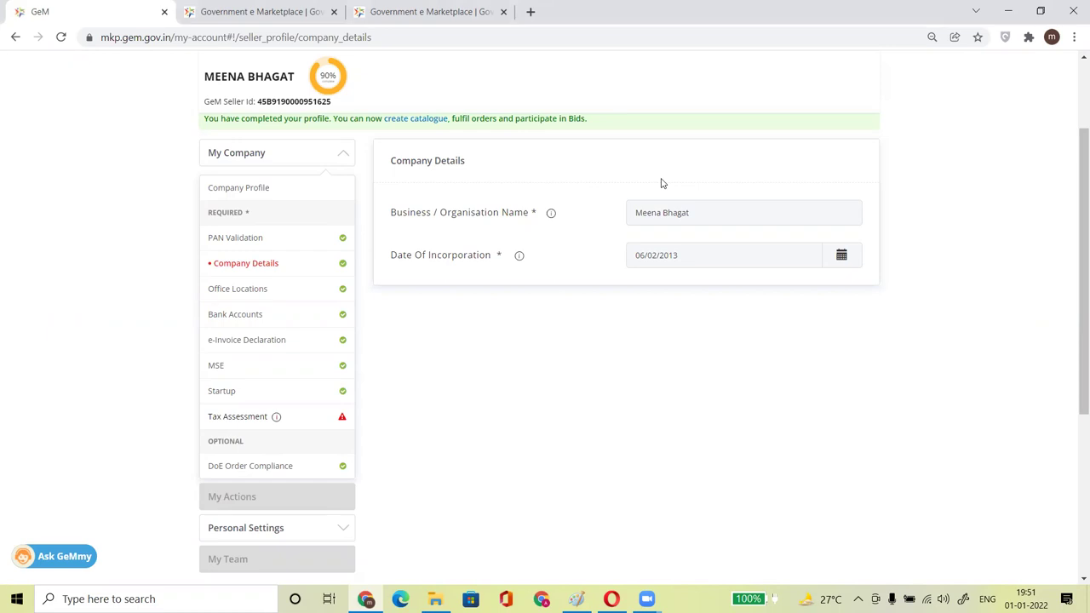
{"action": "left_click", "coordinate": [553, 586]}
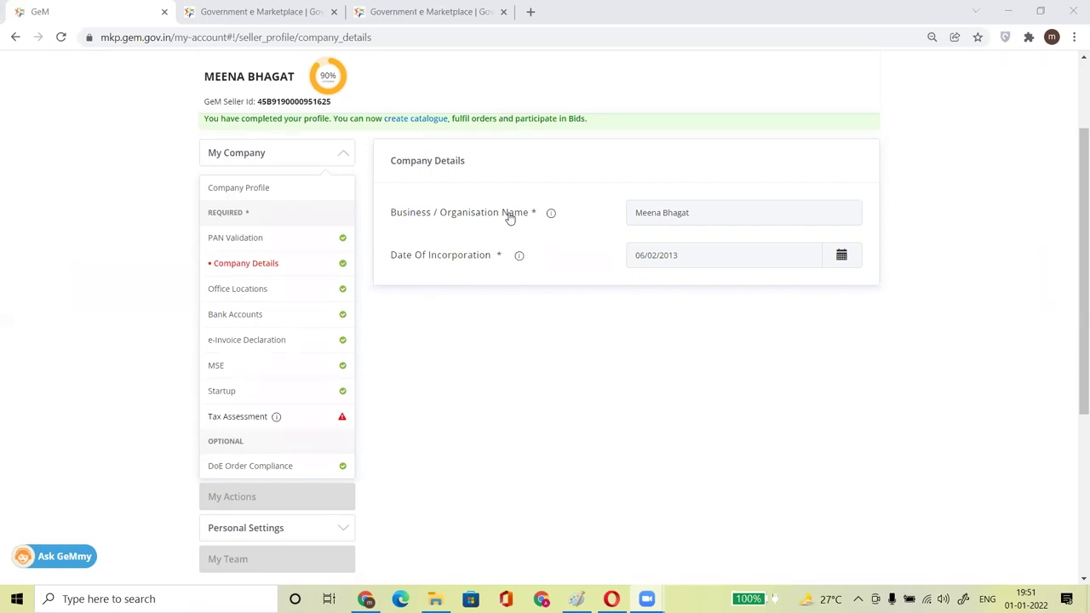
- Search the GeM marketplace products for "pen drive" and narrow the results to the pen drive or flash drive category
{"action": "left_click", "coordinate": [255, 13]}
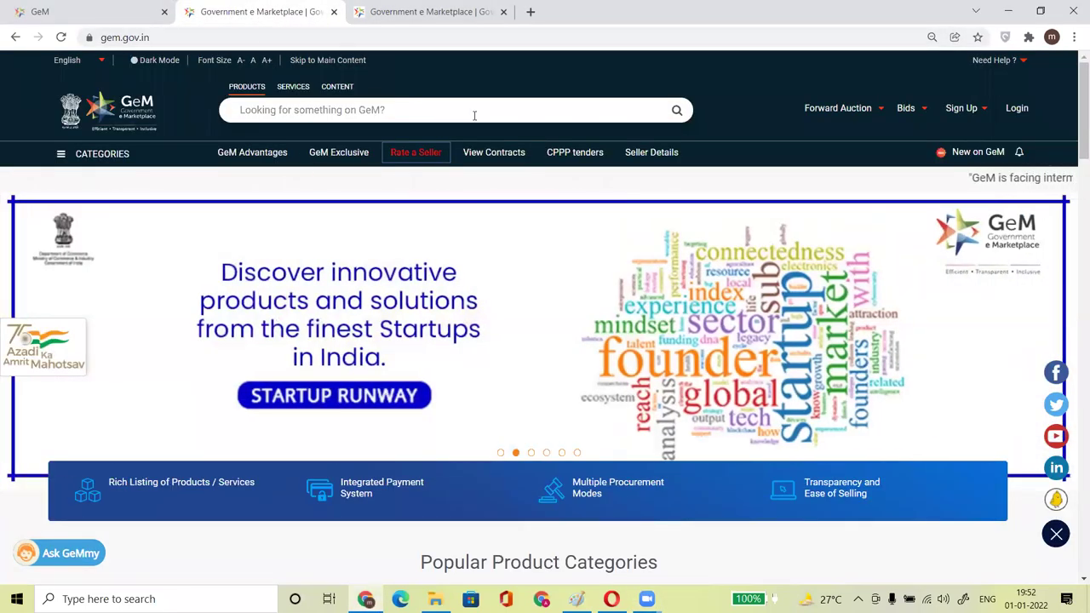
{"action": "left_click", "coordinate": [325, 110]}
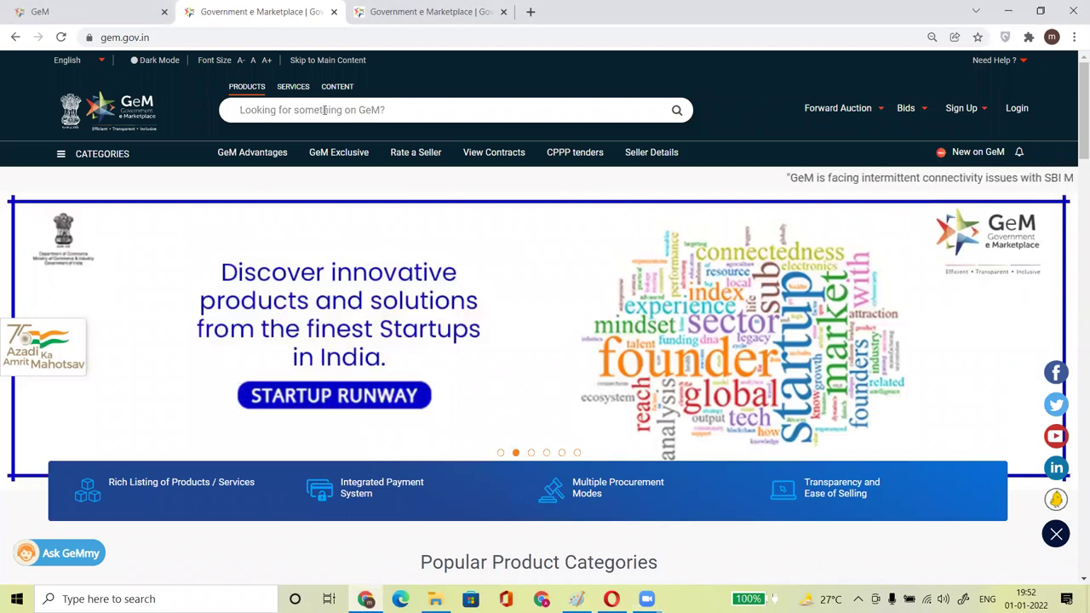
{"action": "type", "text": "pen drive"}
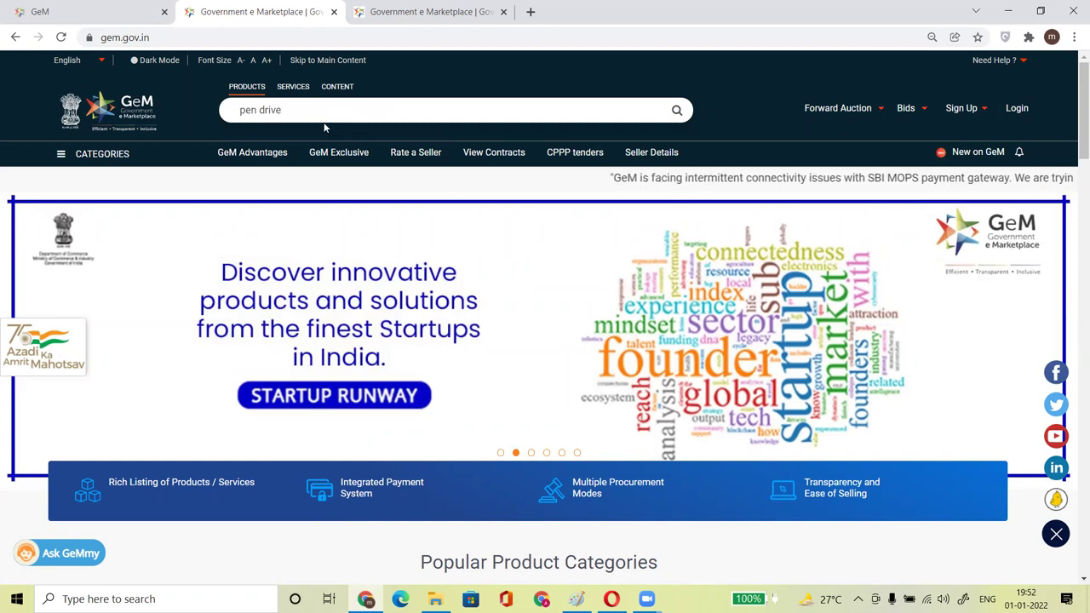
{"action": "left_click", "coordinate": [678, 112]}
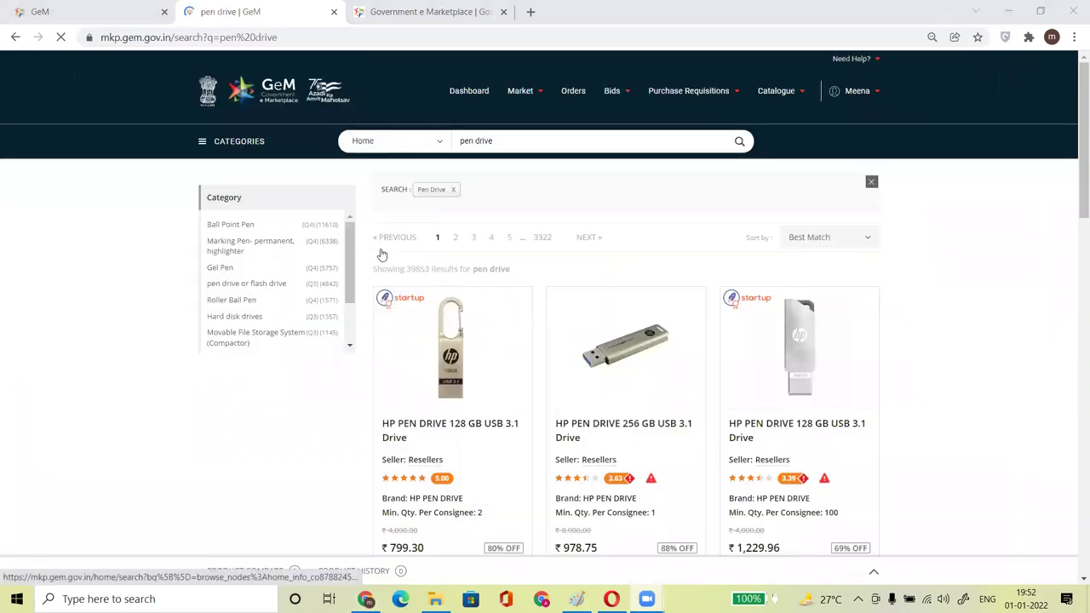
{"action": "left_click", "coordinate": [253, 290]}
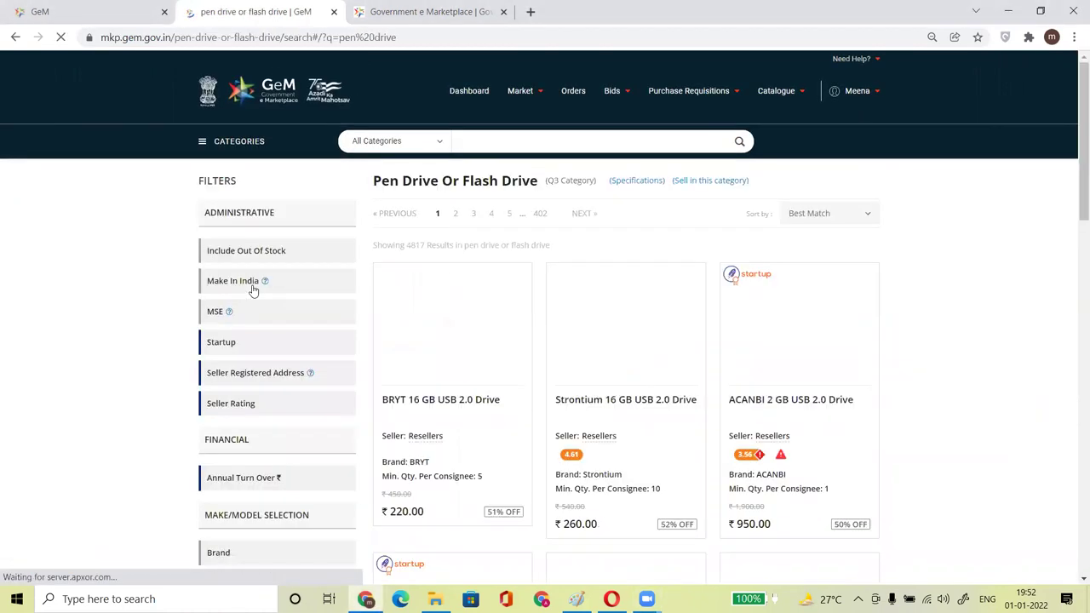
- Open the HP PEN DRIVE 128 GB USB 3.1 product in a separate tab and examine its brand name
{"action": "scroll", "coordinate": [400, 364], "scroll_direction": "down", "scroll_amount": 2}
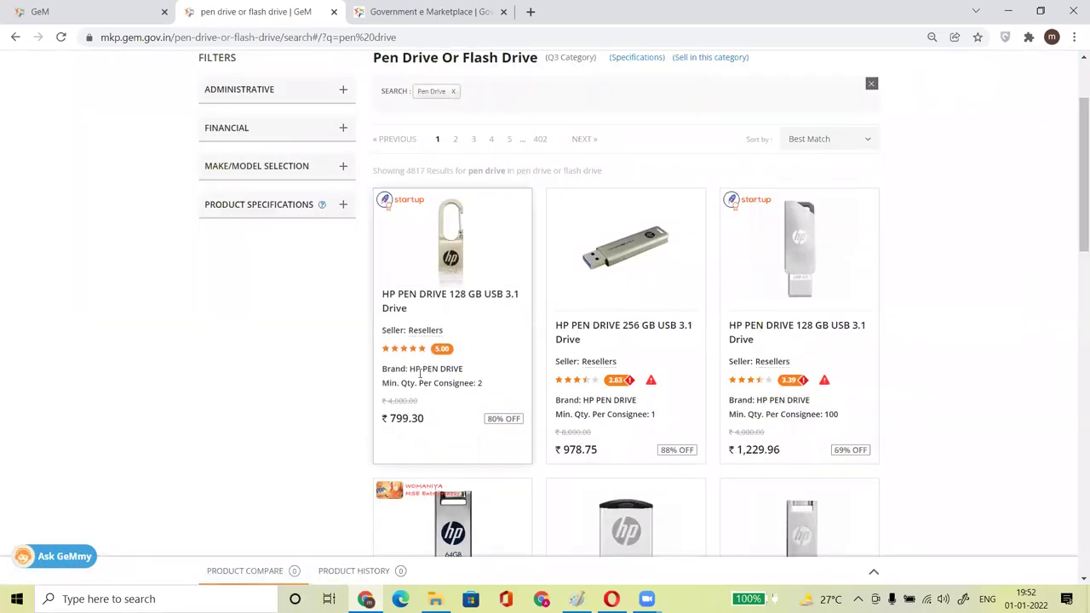
{"action": "right_click", "coordinate": [452, 298]}
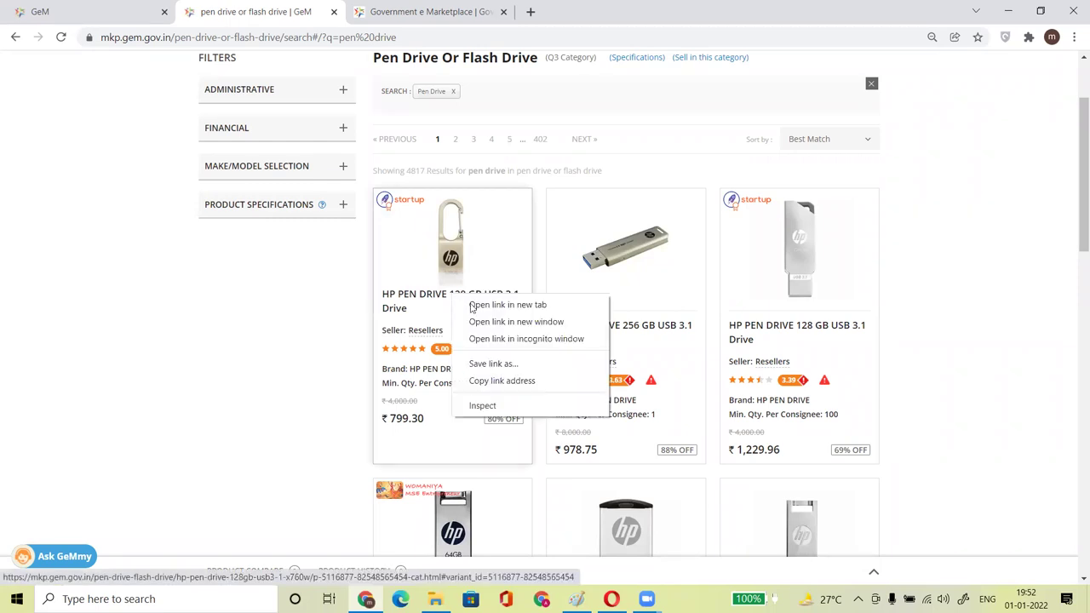
{"action": "left_click", "coordinate": [481, 306]}
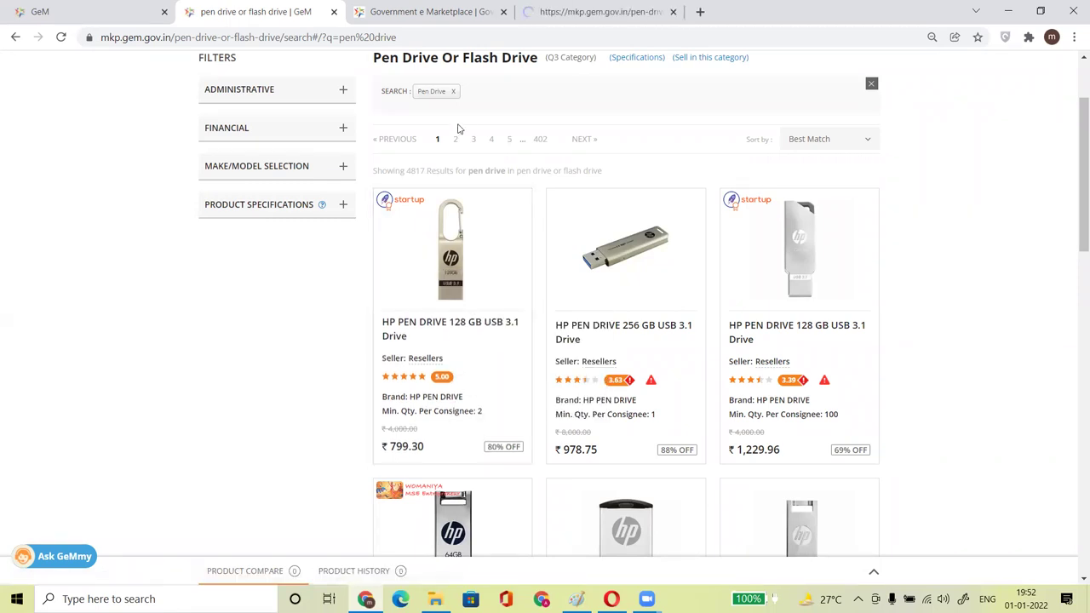
{"action": "left_click", "coordinate": [577, 7]}
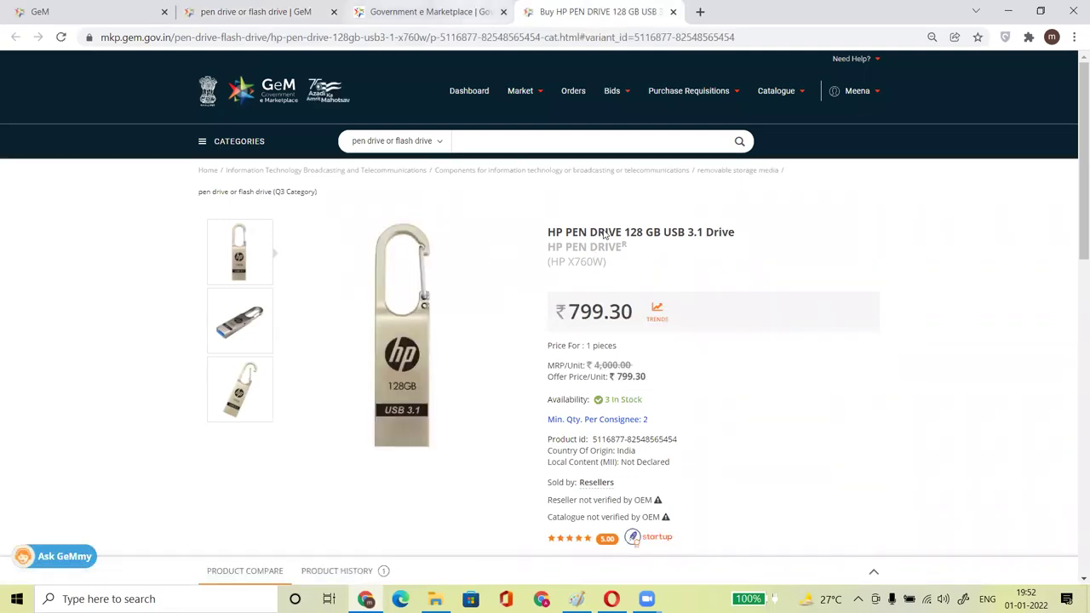
{"action": "left_click_drag", "start_coordinate": [547, 247], "coordinate": [624, 243]}
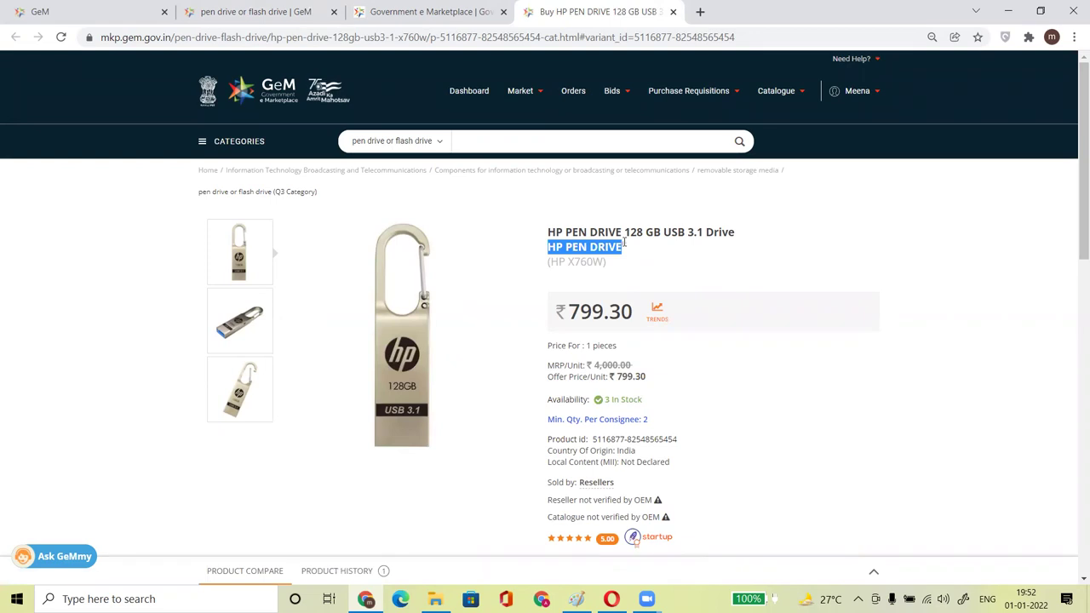
- Return to the pen drive search results and expand the Administrative filter group to examine its options
{"action": "left_click", "coordinate": [392, 12]}
{"action": "left_click", "coordinate": [540, 11]}
{"action": "left_click", "coordinate": [430, 11]}
{"action": "left_click", "coordinate": [256, 12]}
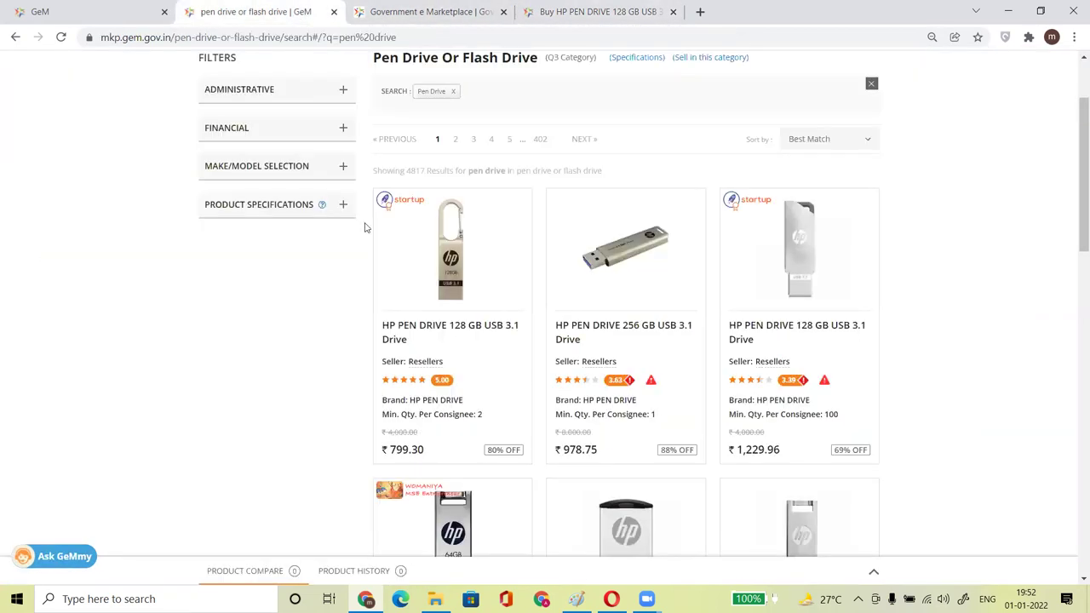
{"action": "left_click", "coordinate": [282, 101]}
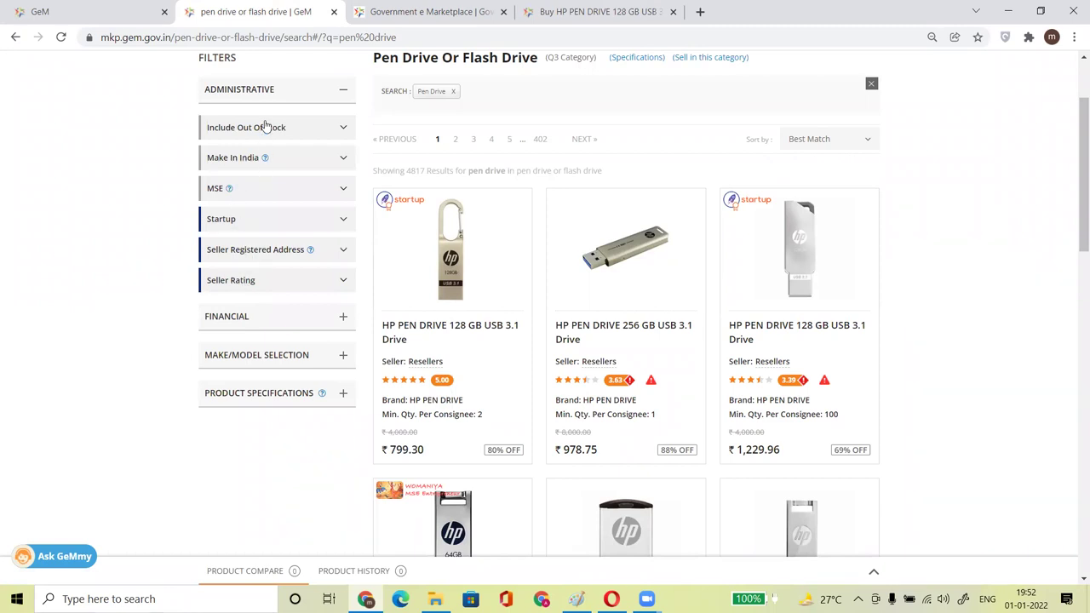
{"action": "left_click", "coordinate": [246, 322]}
{"action": "left_click", "coordinate": [247, 313]}
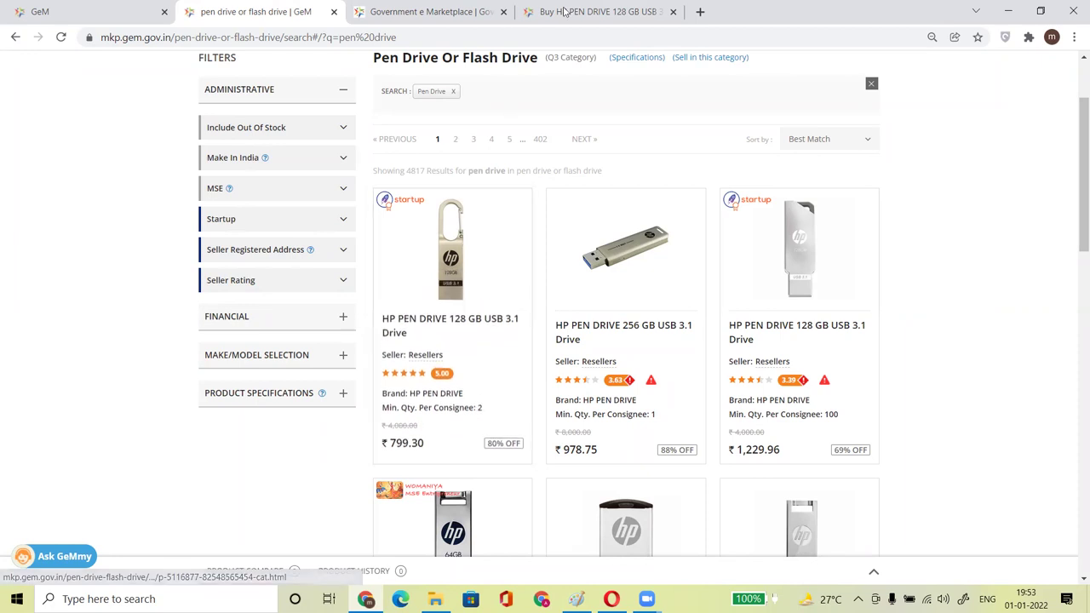
- From the HP product page, open the pen drive or flash drive category listing and remove the Pen Drive search term
{"action": "key", "text": "ctrl+4"}
{"action": "left_click", "coordinate": [263, 195]}
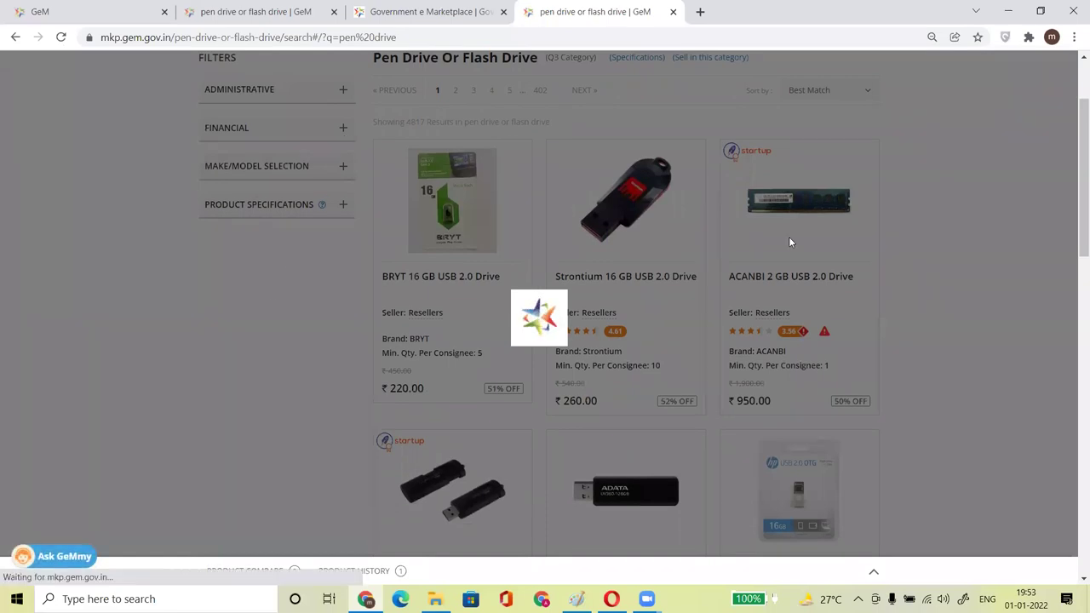
{"action": "scroll", "coordinate": [1073, 207], "scroll_direction": "up", "scroll_amount": 2}
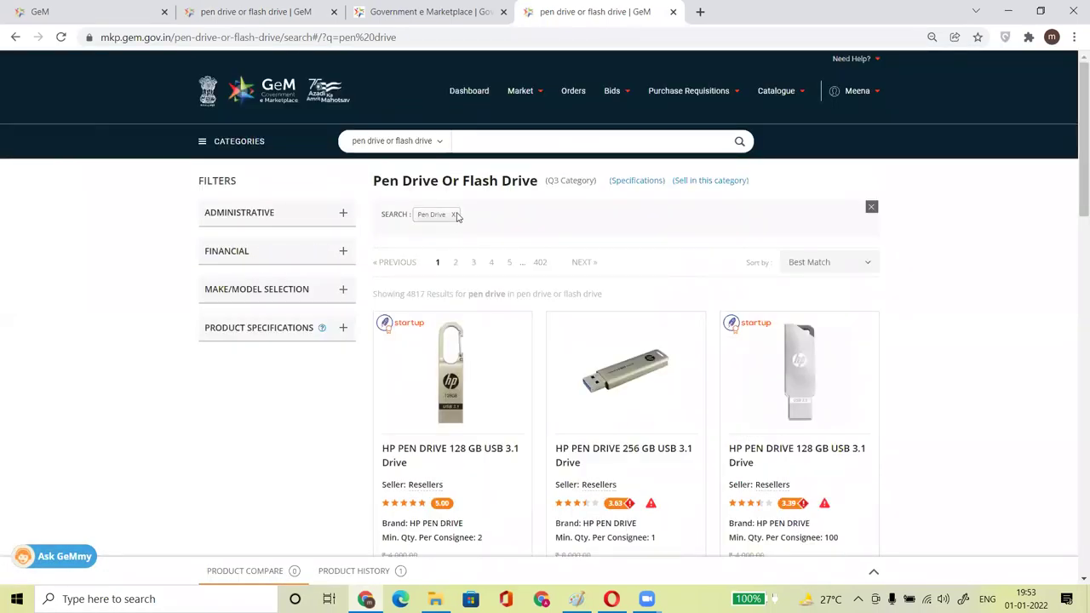
{"action": "left_click", "coordinate": [455, 215]}
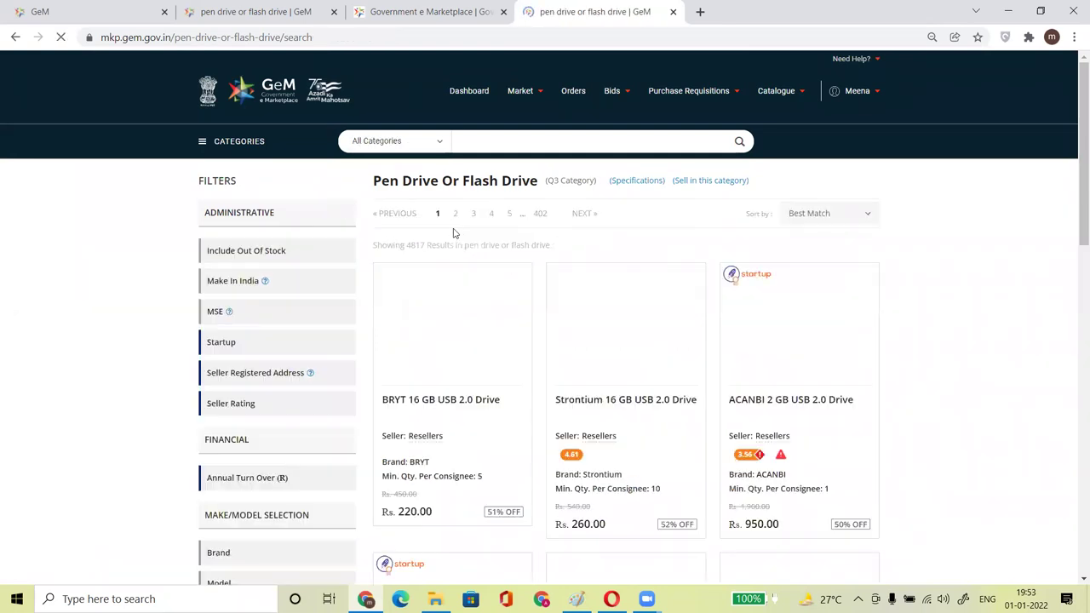
- Examine the Administrative filters of the category listing, including the Make In India option
{"action": "left_click", "coordinate": [273, 218]}
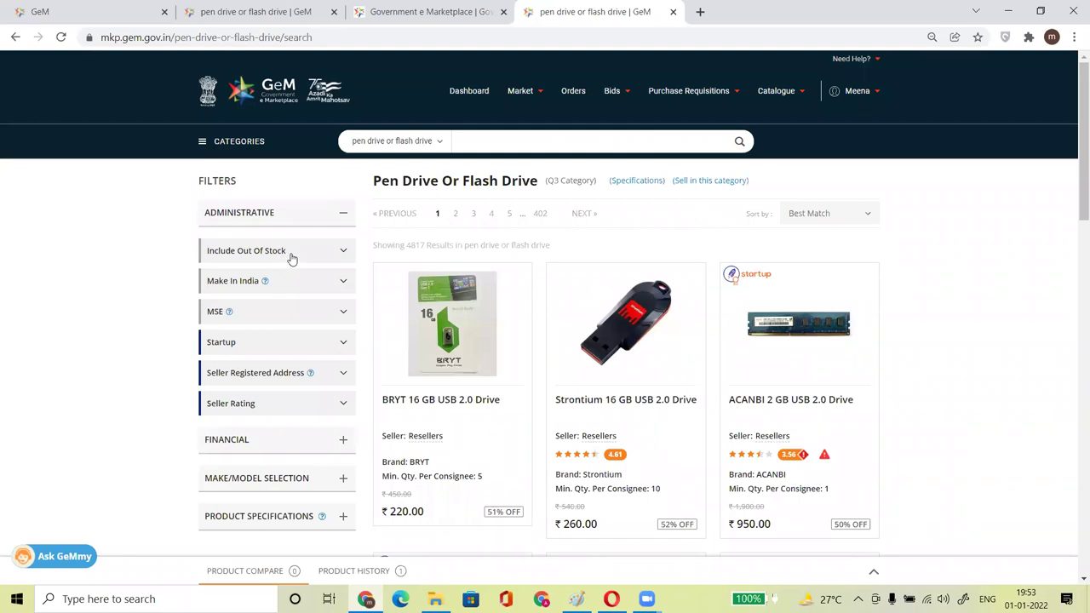
{"action": "left_click", "coordinate": [292, 284]}
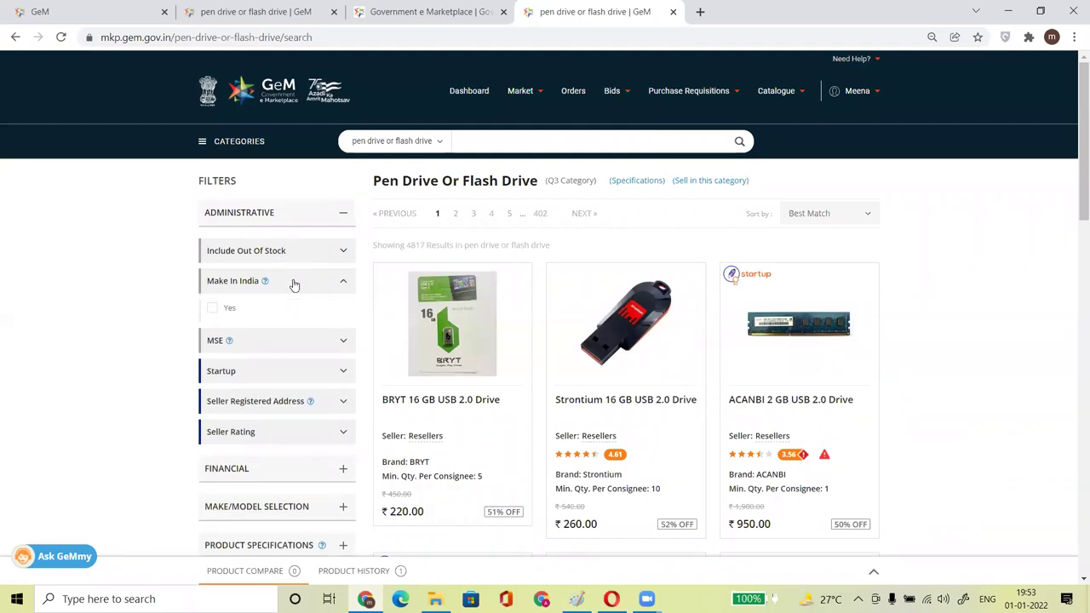
{"action": "left_click", "coordinate": [293, 285]}
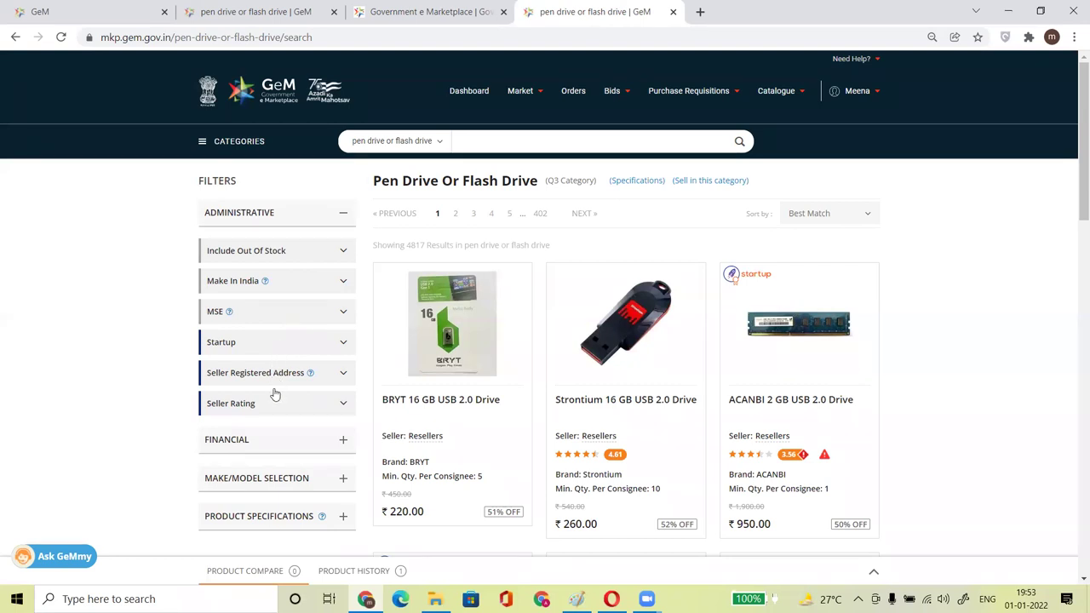
- Look through the brands under Make/Model Selection, search them for "hp" and filter the listing by the hp brand
{"action": "left_click", "coordinate": [262, 480]}
{"action": "left_click_drag", "start_coordinate": [1074, 150], "coordinate": [619, 226]}
{"action": "left_click", "coordinate": [311, 314]}
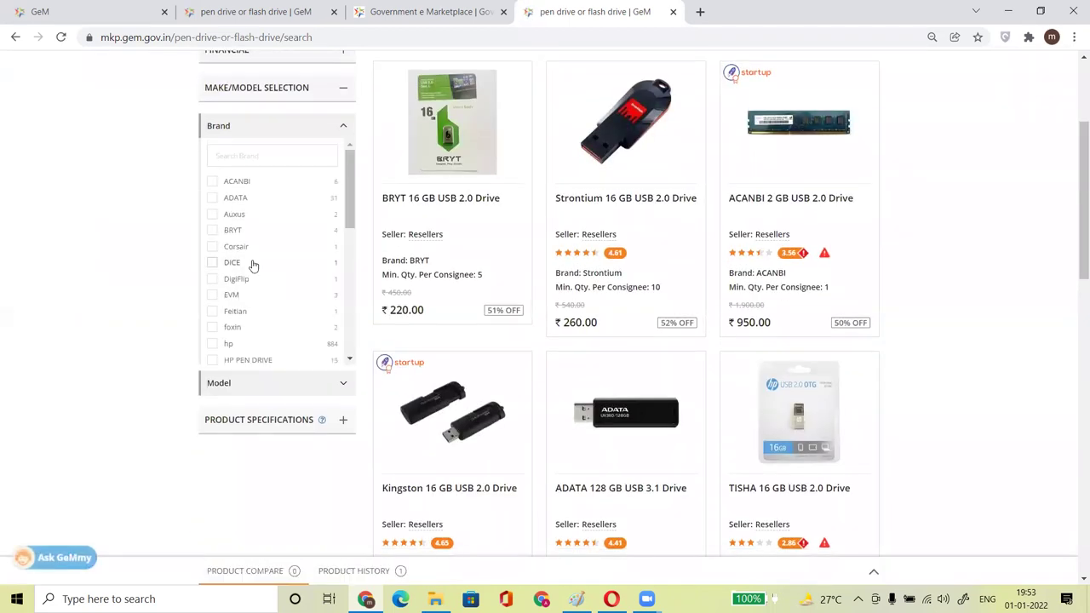
{"action": "left_click_drag", "start_coordinate": [349, 189], "coordinate": [354, 349]}
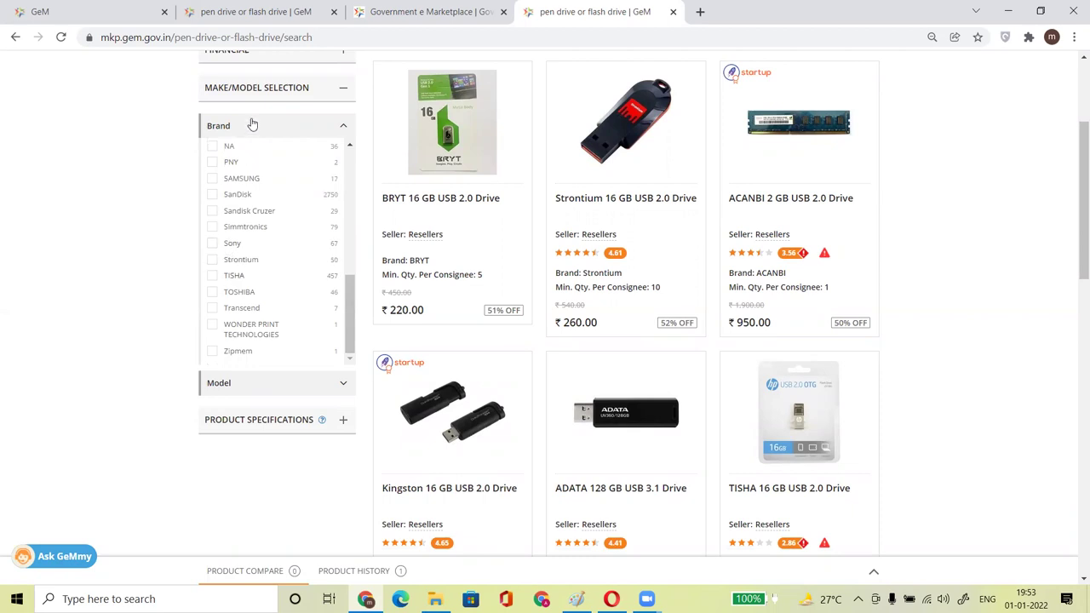
{"action": "left_click_drag", "start_coordinate": [353, 323], "coordinate": [370, 151]}
{"action": "left_click", "coordinate": [310, 157]}
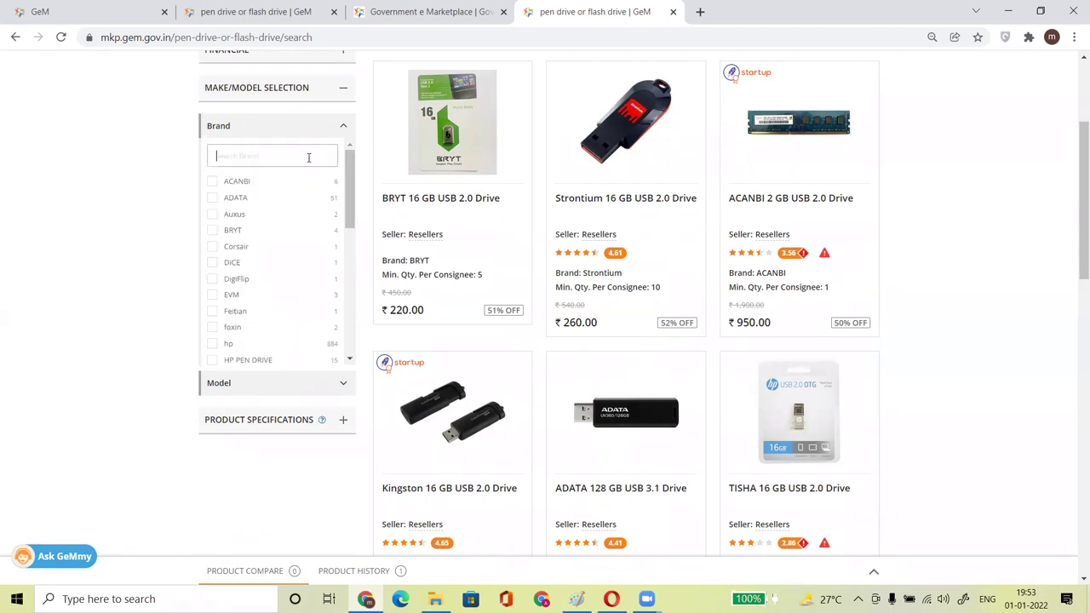
{"action": "type", "text": "hp"}
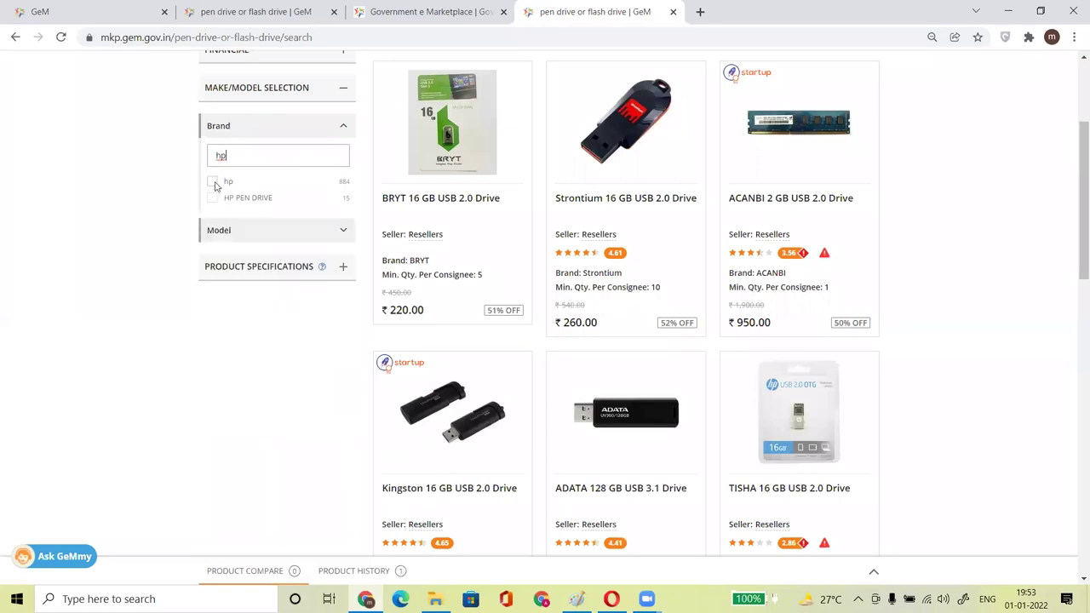
{"action": "left_click", "coordinate": [212, 183]}
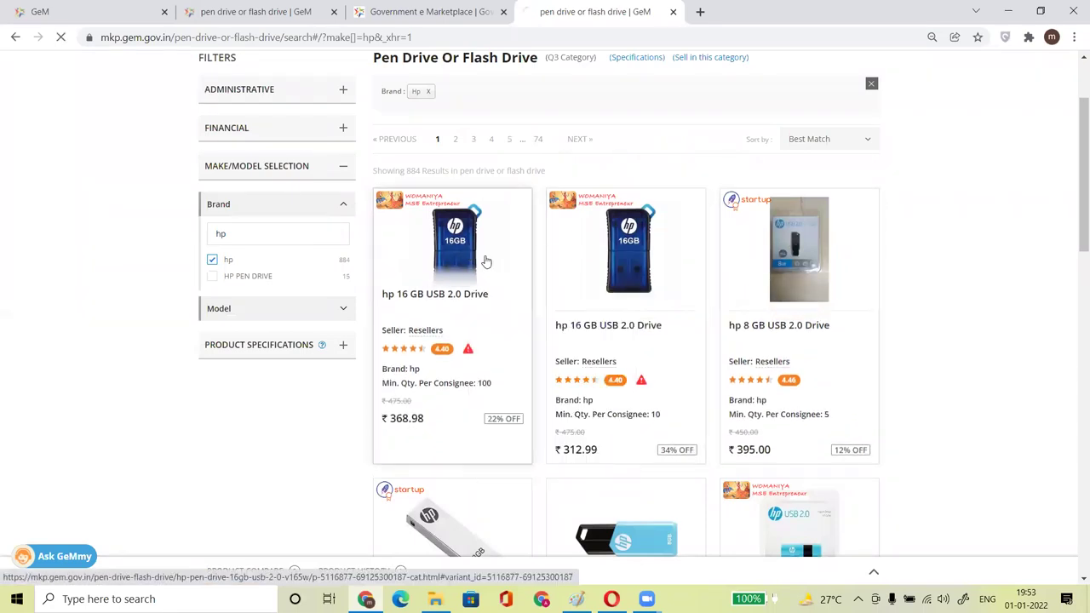
- View the product page of the first hp 16 GB USB 2.0 Drive and return to the hp-filtered listing
{"action": "left_click", "coordinate": [483, 257]}
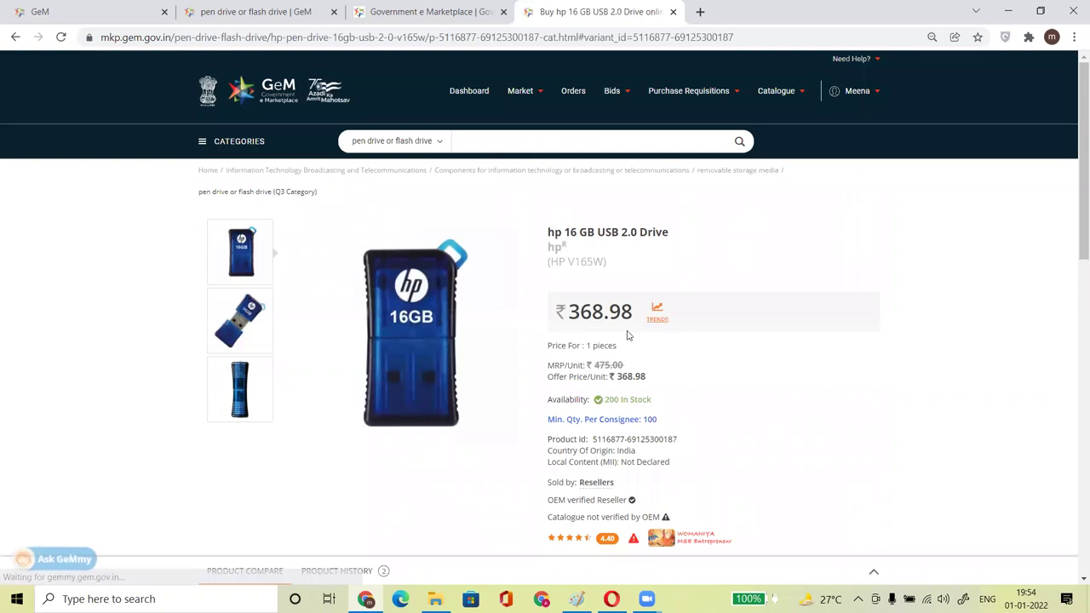
{"action": "left_click", "coordinate": [13, 39]}
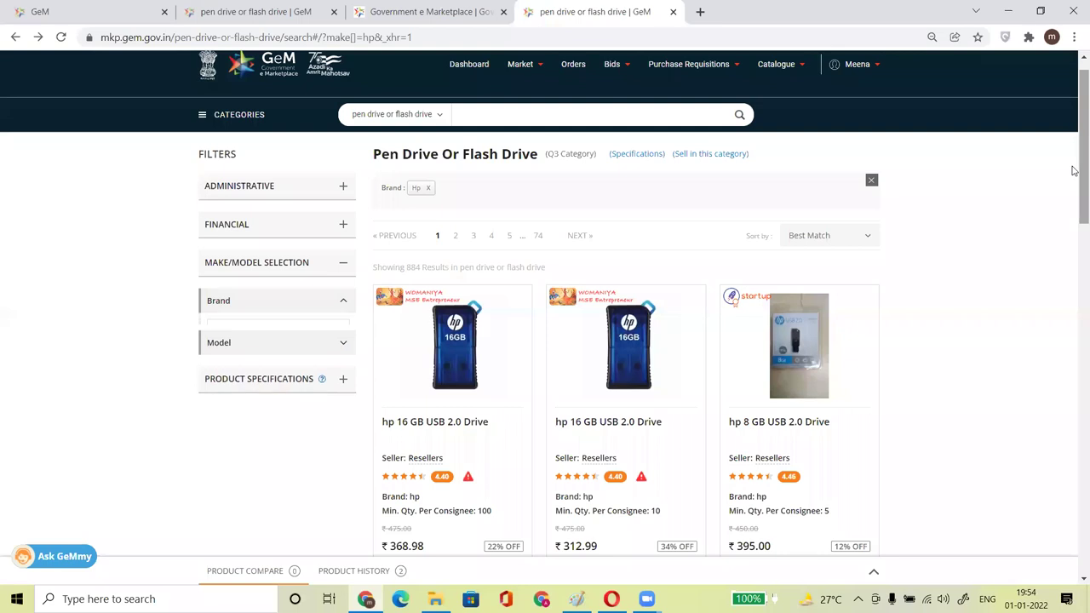
{"action": "left_click_drag", "start_coordinate": [352, 377], "coordinate": [352, 449]}
- Browse the hp-filtered pen drive listing through result pages 2 and 4
{"action": "left_click_drag", "start_coordinate": [1073, 199], "coordinate": [1074, 492]}
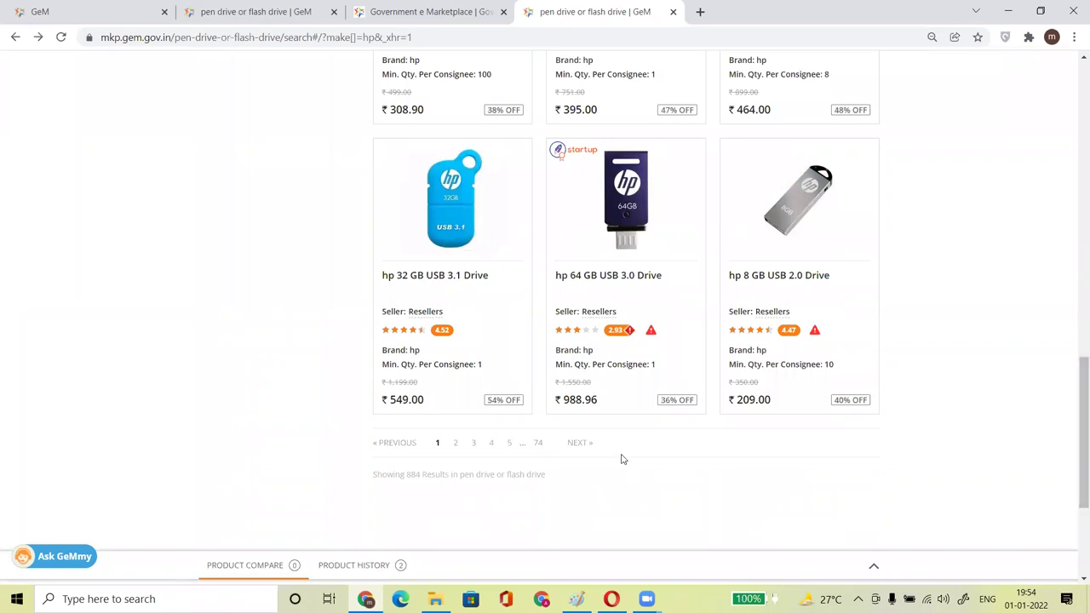
{"action": "left_click", "coordinate": [456, 444]}
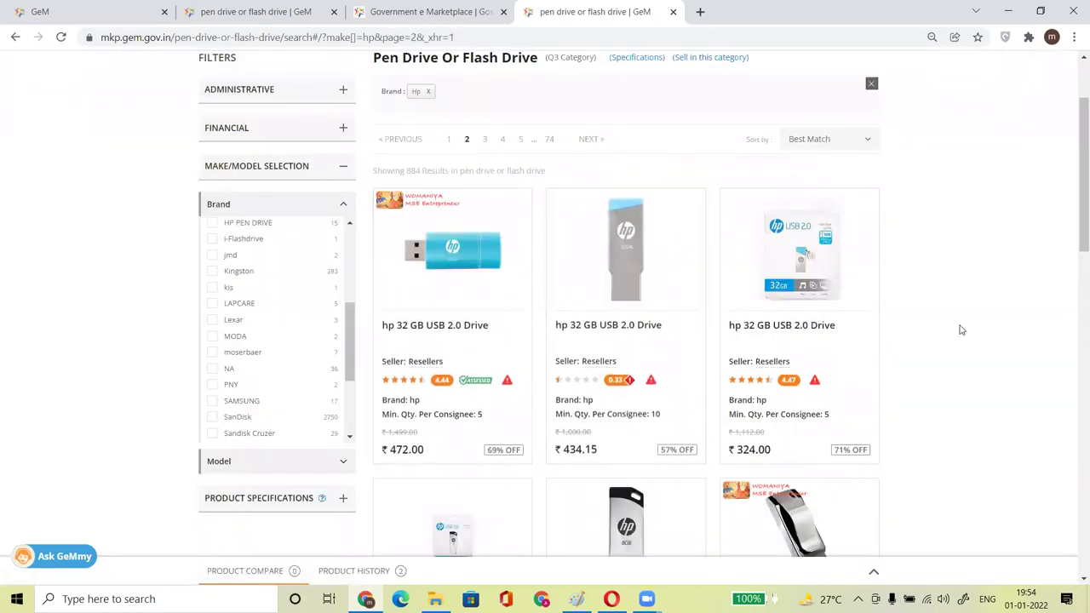
{"action": "left_click_drag", "start_coordinate": [1073, 195], "coordinate": [1076, 491]}
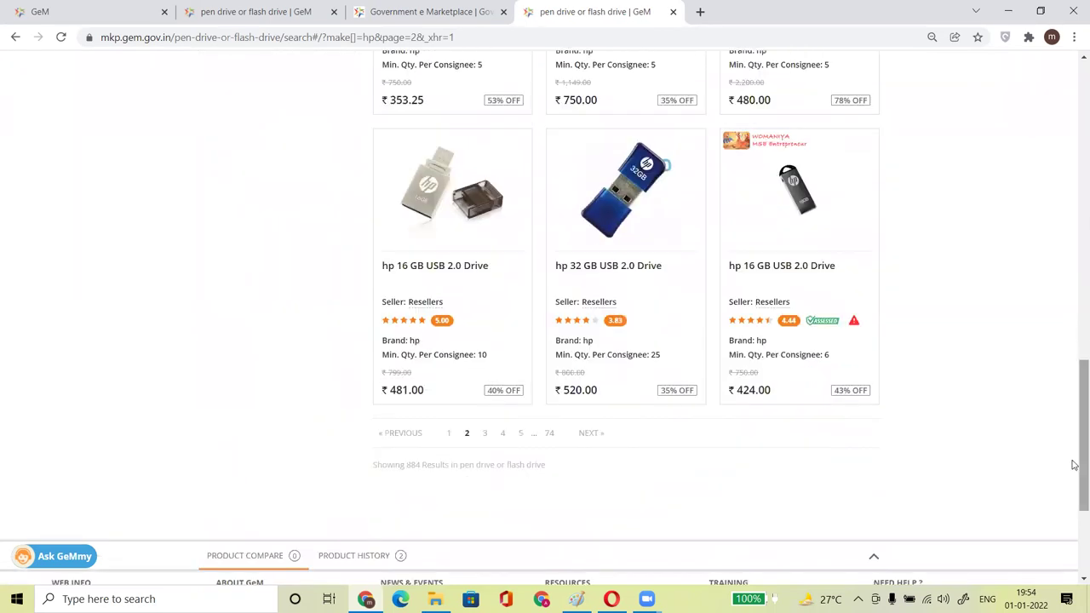
{"action": "left_click", "coordinate": [503, 434]}
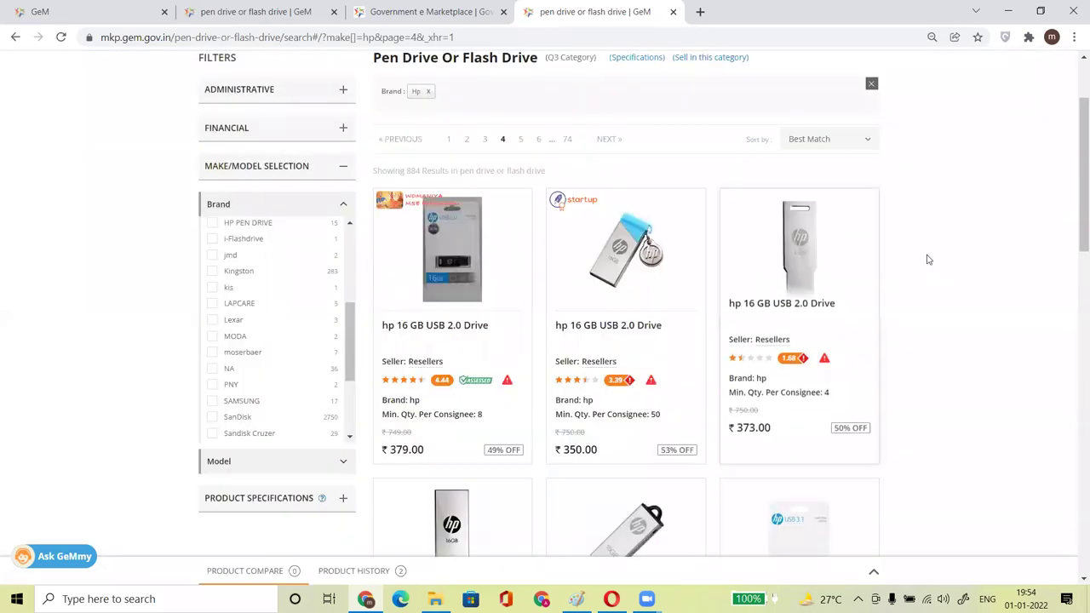
- Search all categories of the marketplace for "hp pen drive"
{"action": "left_click_drag", "start_coordinate": [1074, 183], "coordinate": [1075, 82]}
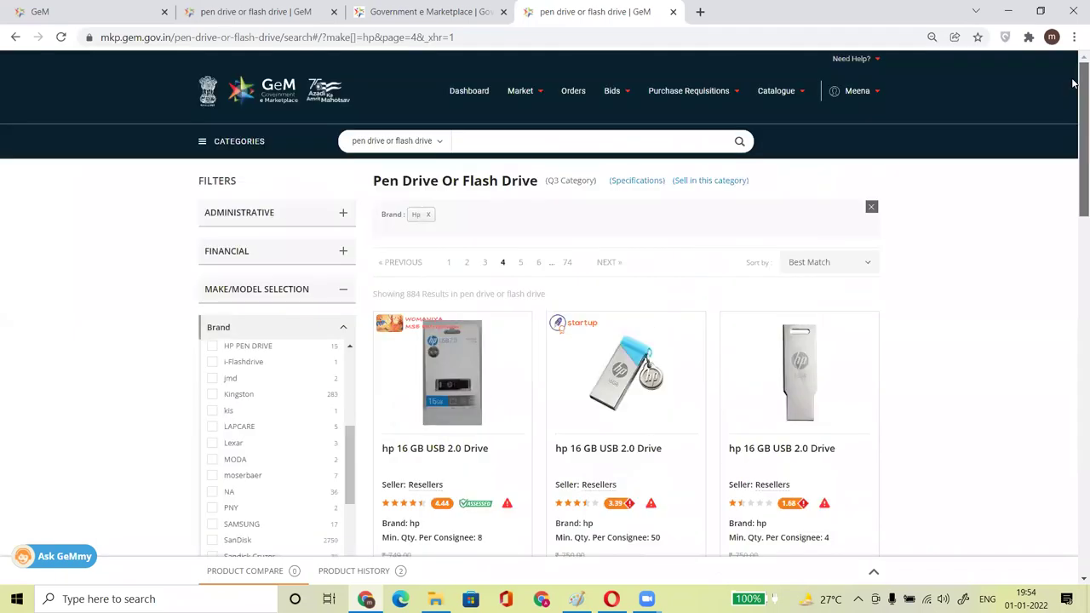
{"action": "left_click", "coordinate": [402, 144]}
{"action": "left_click", "coordinate": [400, 158]}
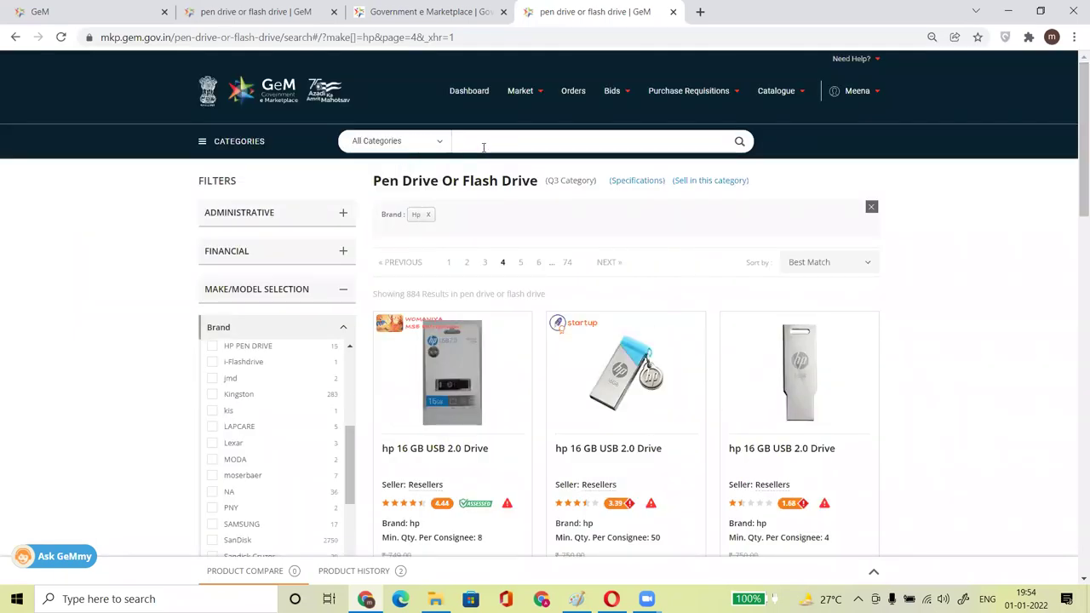
{"action": "left_click", "coordinate": [483, 147]}
{"action": "type", "text": "hp pen drive"}
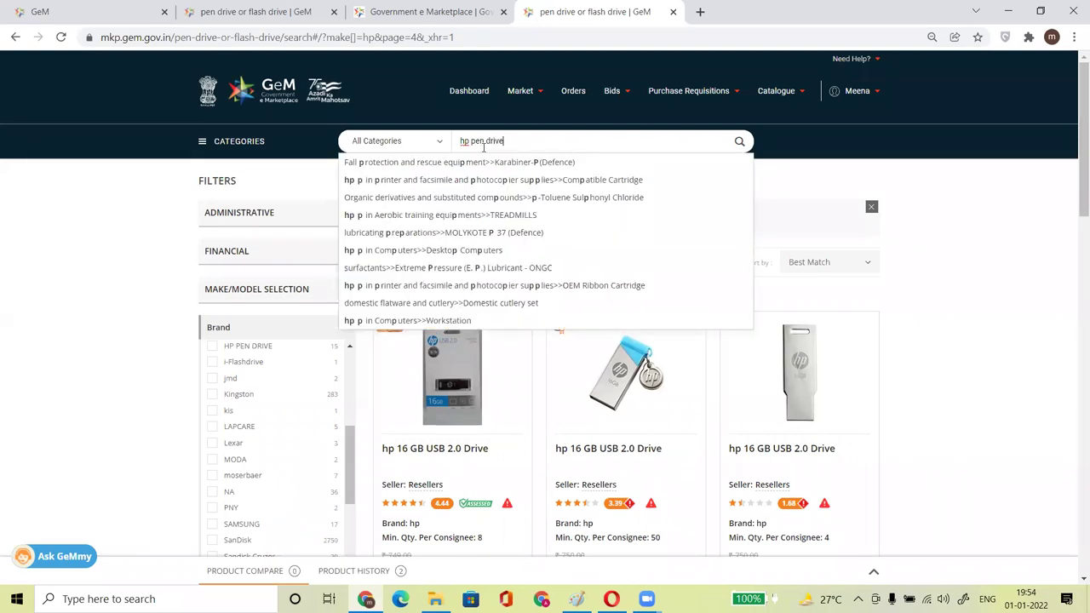
{"action": "key", "text": "Return"}
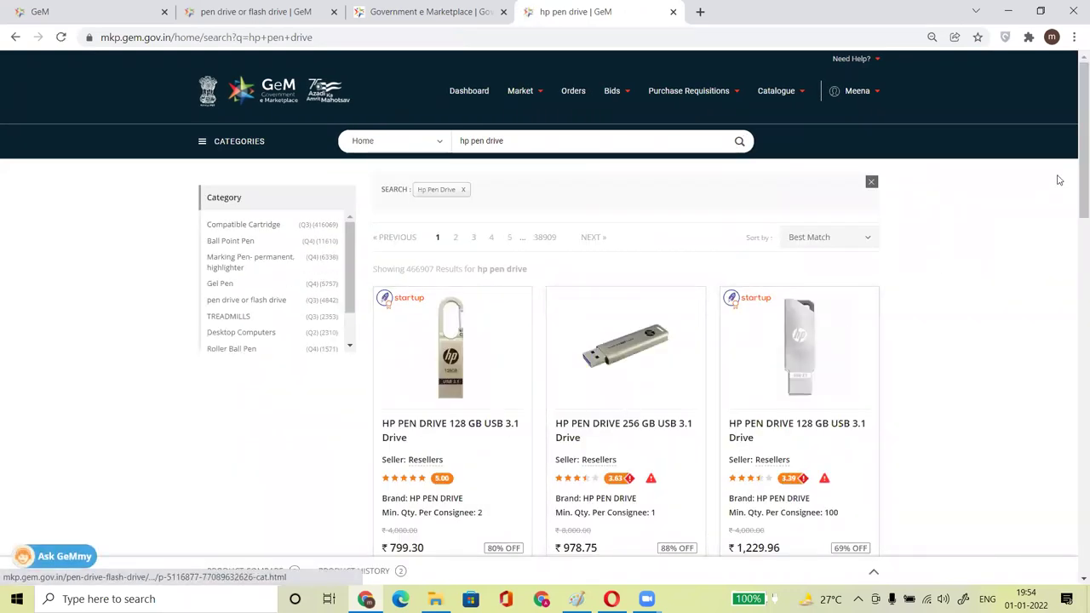
- Look through the hp pen drive results, examining the seller and brand details on the product cards
{"action": "scroll", "coordinate": [1073, 150], "scroll_direction": "down", "scroll_amount": 7}
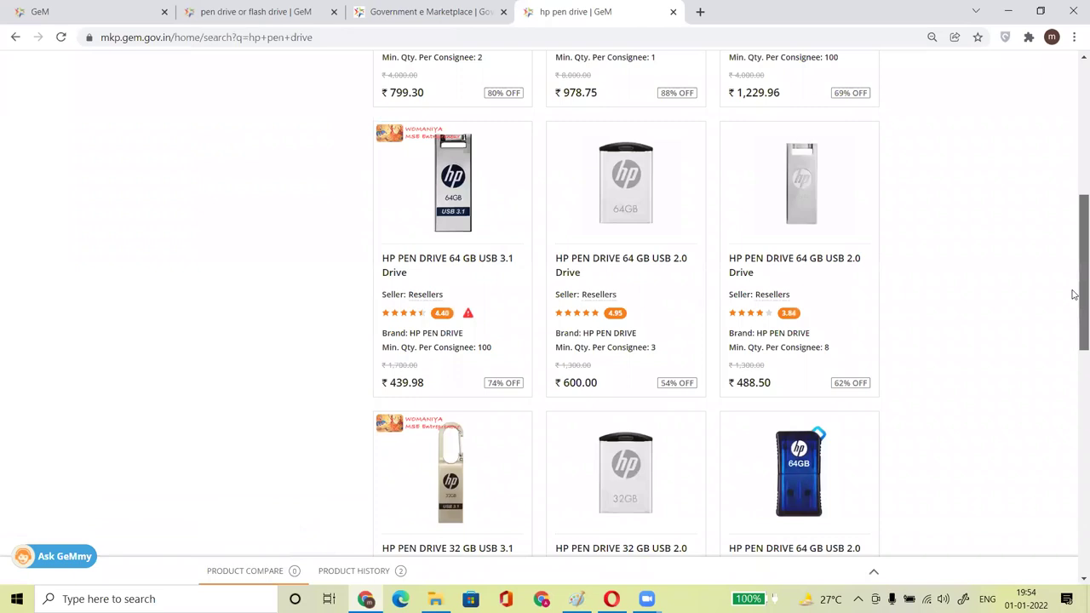
{"action": "scroll", "coordinate": [1075, 351], "scroll_direction": "down", "scroll_amount": 3}
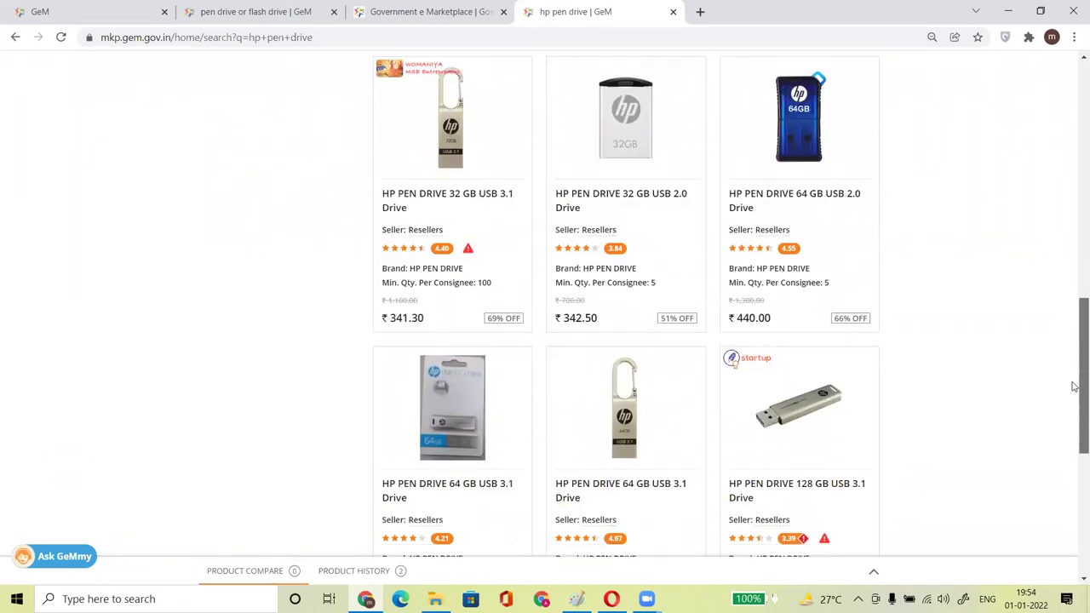
{"action": "scroll", "coordinate": [1073, 443], "scroll_direction": "down", "scroll_amount": 4}
{"action": "scroll", "coordinate": [1073, 485], "scroll_direction": "up", "scroll_amount": 2}
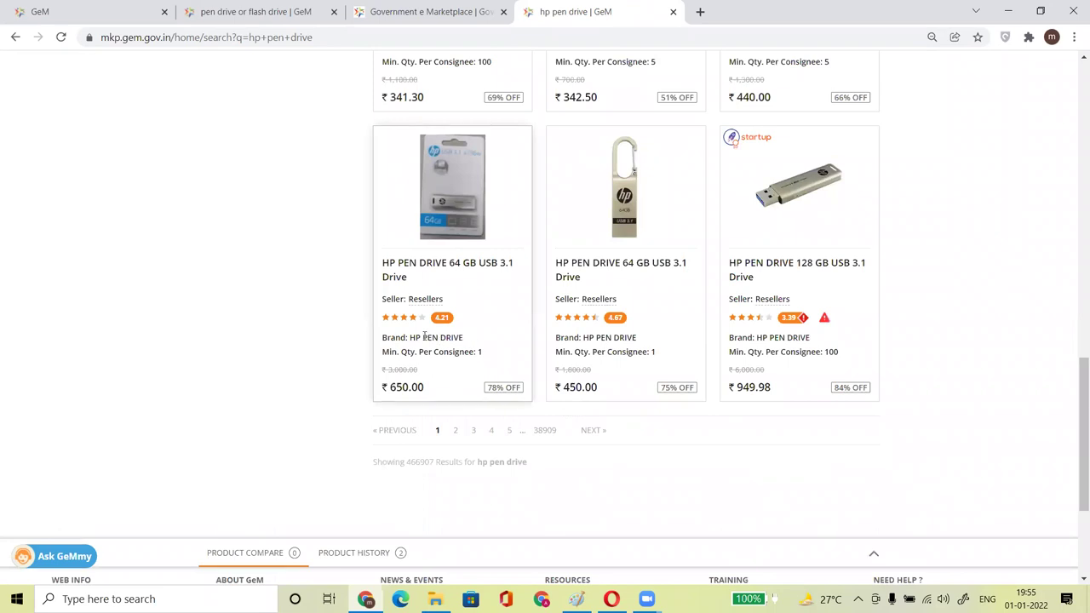
{"action": "left_click_drag", "start_coordinate": [413, 338], "coordinate": [470, 343]}
{"action": "left_click_drag", "start_coordinate": [1078, 455], "coordinate": [1073, 81]}
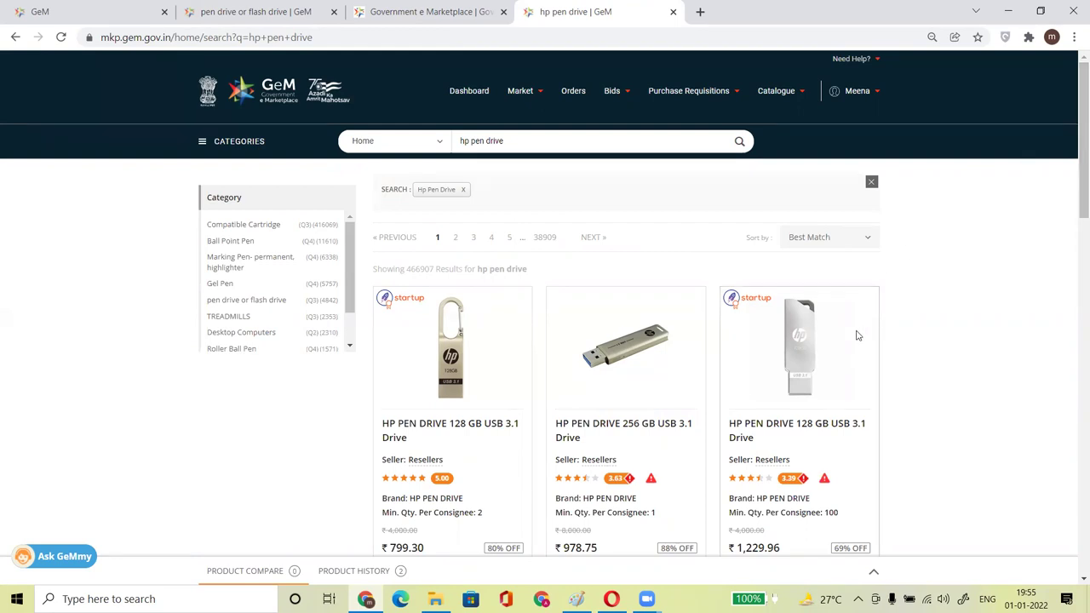
{"action": "left_click_drag", "start_coordinate": [409, 461], "coordinate": [455, 464]}
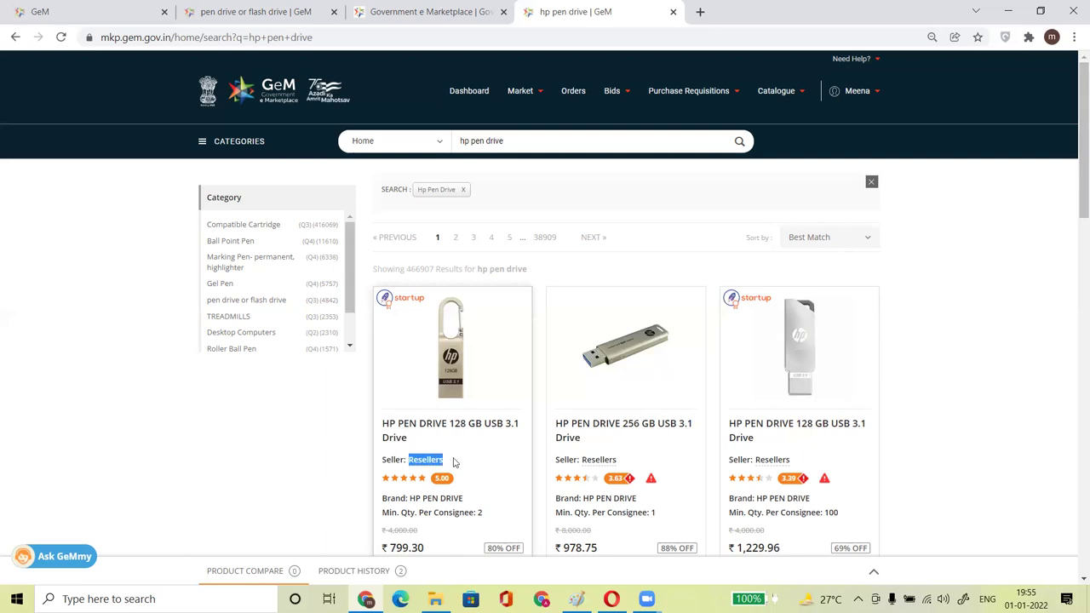
{"action": "left_click_drag", "start_coordinate": [412, 498], "coordinate": [469, 501]}
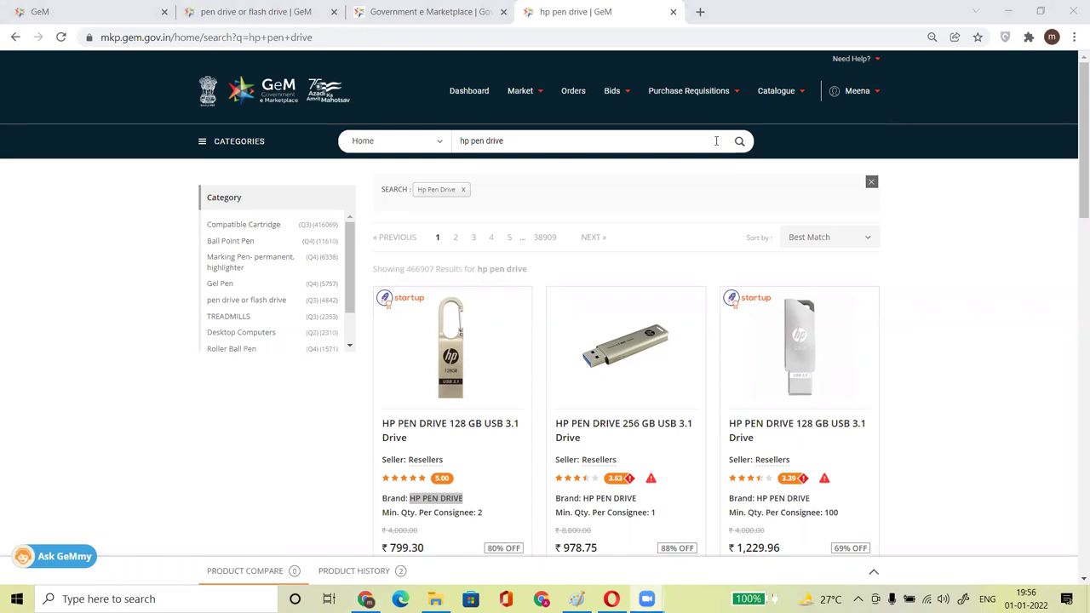
- Return to the seller profile and review the Office Locations and Bank Accounts sections
{"action": "left_click", "coordinate": [226, 11]}
{"action": "left_click", "coordinate": [93, 7]}
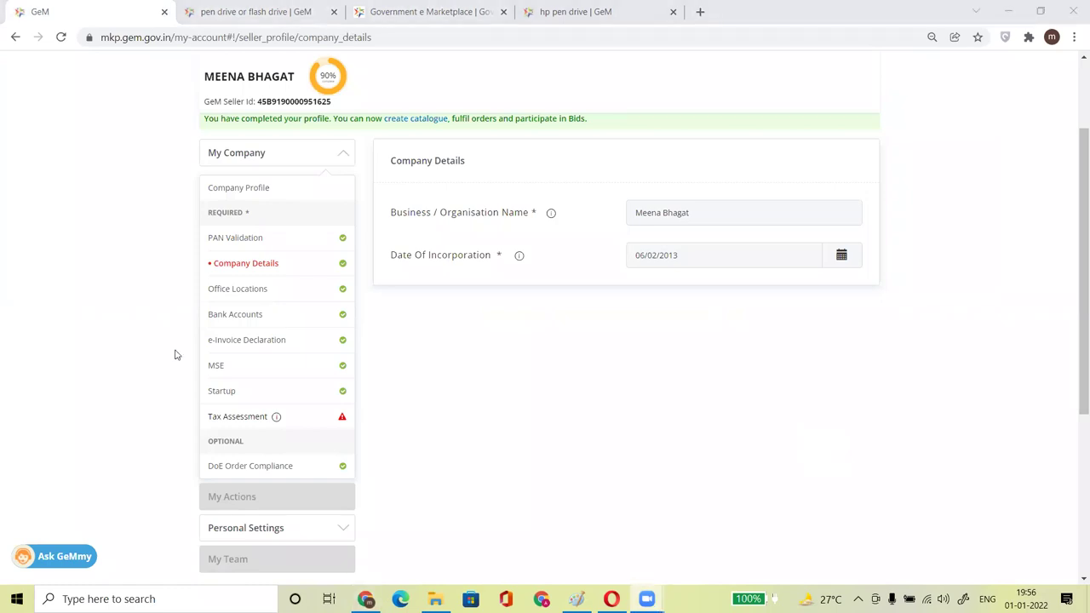
{"action": "left_click", "coordinate": [248, 295]}
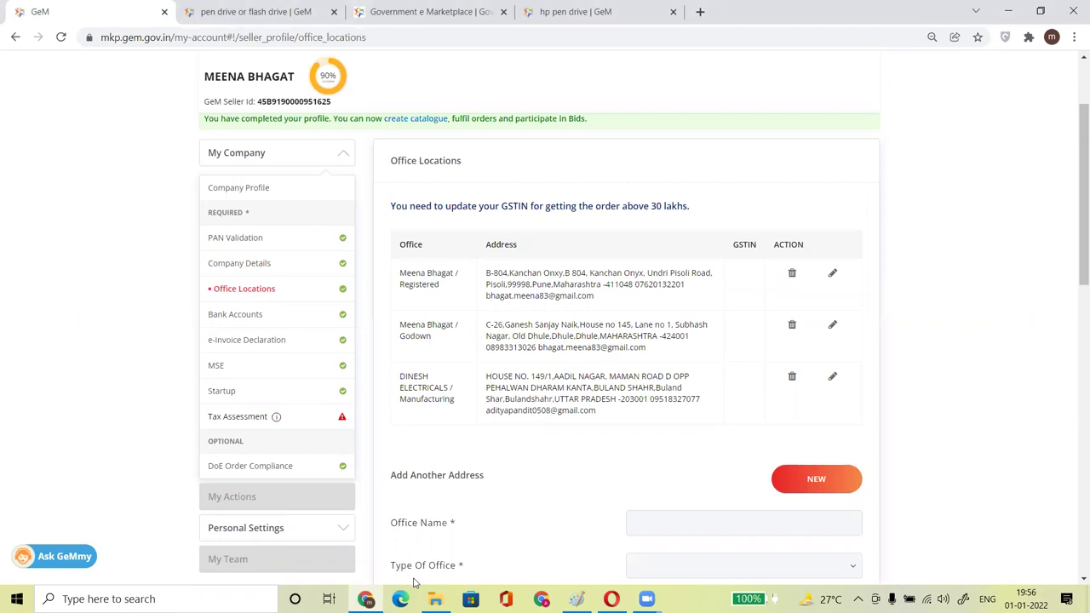
{"action": "left_click", "coordinate": [240, 318]}
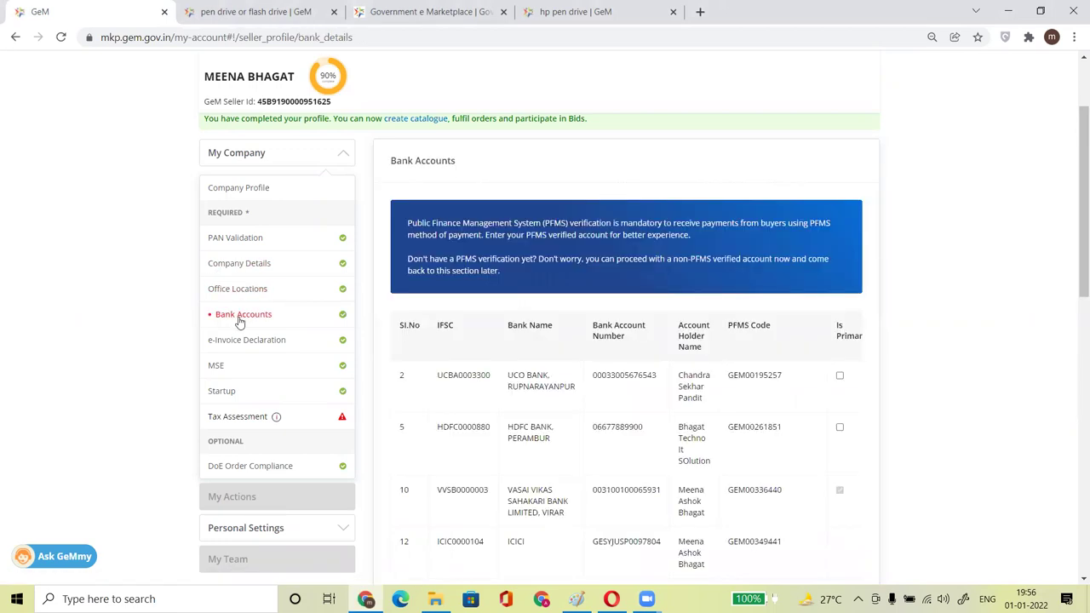
{"action": "left_click_drag", "start_coordinate": [1076, 207], "coordinate": [1072, 239]}
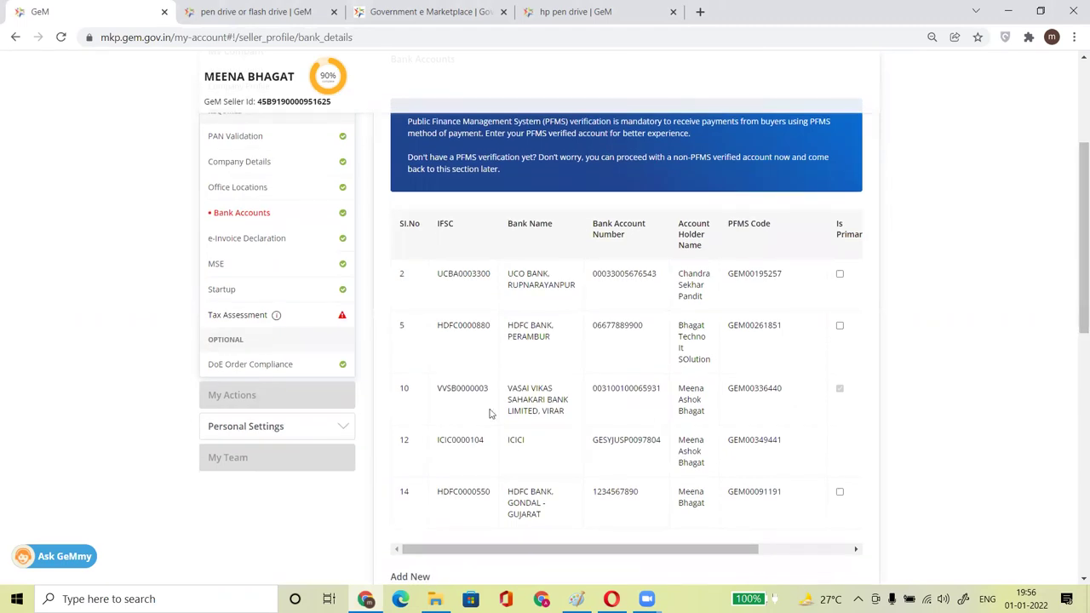
{"action": "scroll", "coordinate": [1074, 298], "scroll_direction": "down", "scroll_amount": 3}
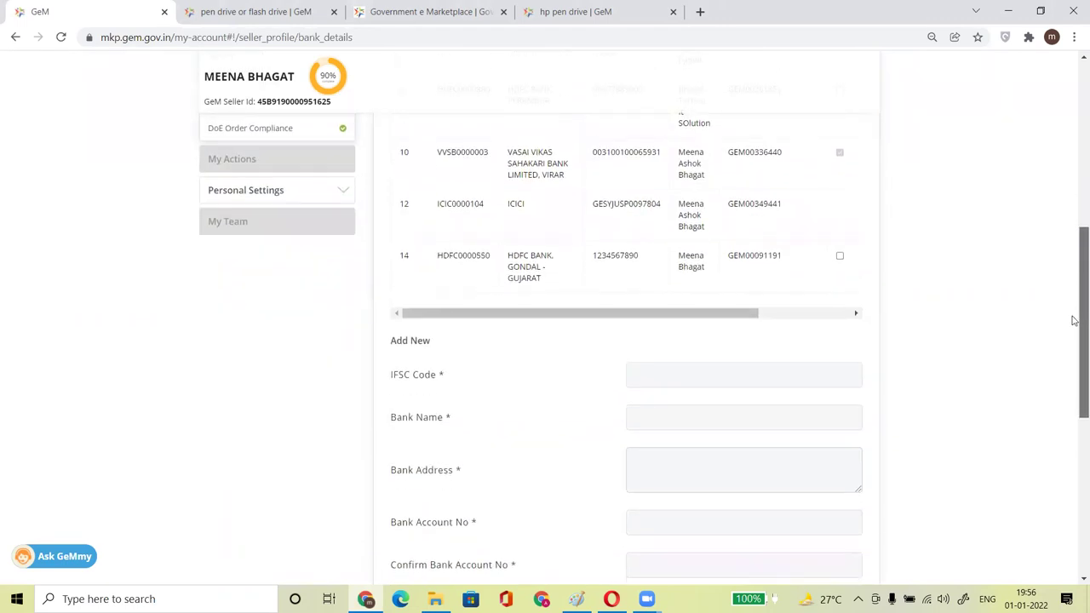
{"action": "left_click", "coordinate": [696, 373]}
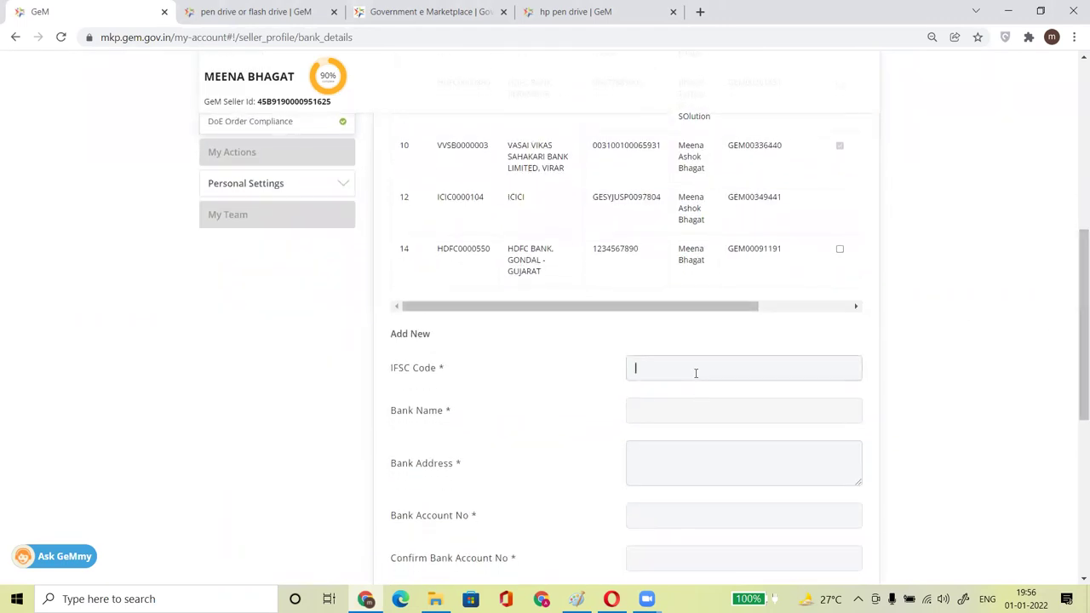
{"action": "type", "text": "h"}
{"action": "key", "text": "BackSpace"}
{"action": "type", "text": "icici0012"}
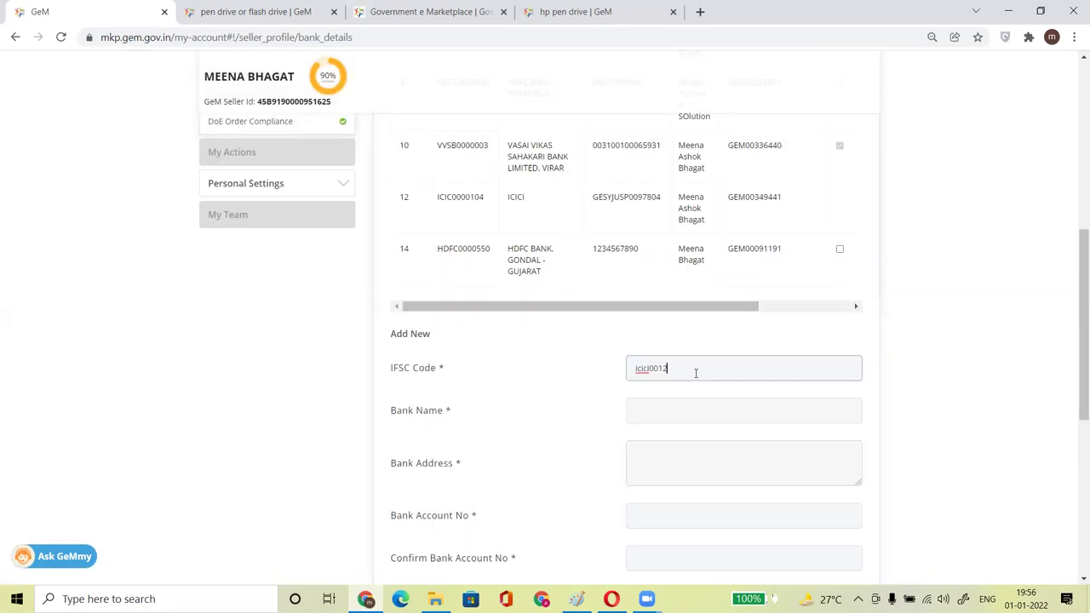
{"action": "key", "text": "BackSpace"}
{"action": "key", "text": "BackSpace"}
{"action": "key", "text": "BackSpace"}
{"action": "key", "text": "BackSpace"}
{"action": "key", "text": "BackSpace"}
{"action": "key", "text": "BackSpace"}
{"action": "key", "text": "BackSpace"}
{"action": "key", "text": "BackSpace"}
{"action": "key", "text": "BackSpace"}
- Set the new bank account's IFSC code to HDFC0000004 from the suggested codes
{"action": "type", "text": "hdfc0000"}
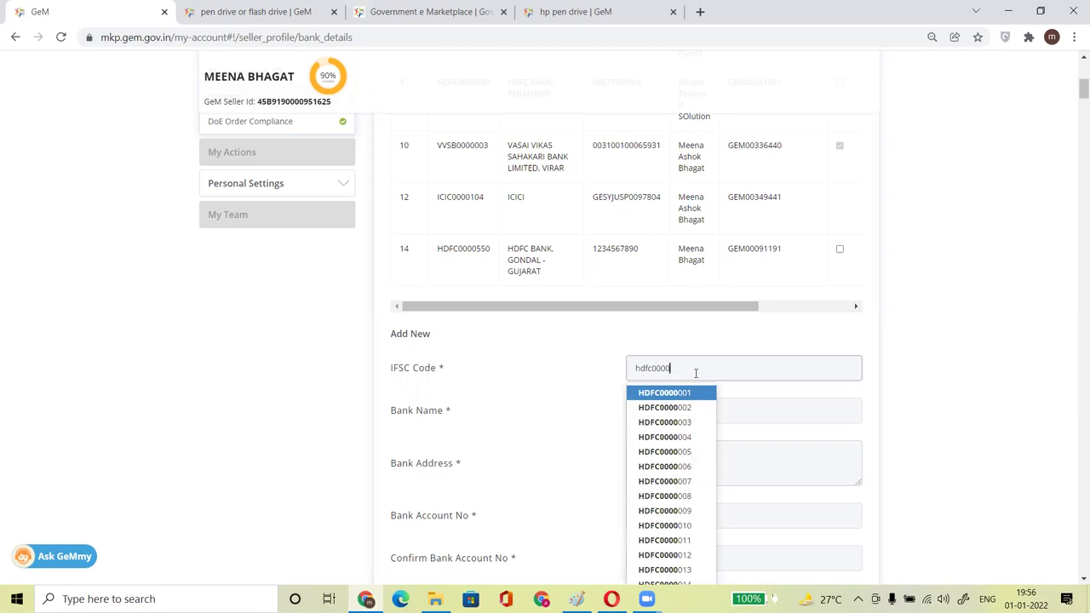
{"action": "left_click", "coordinate": [679, 438]}
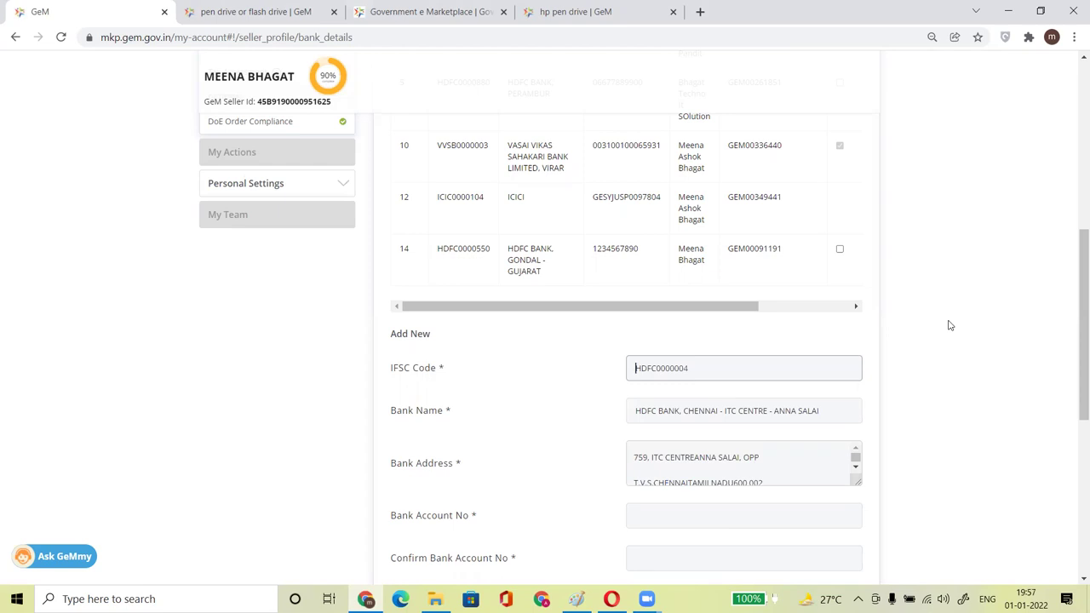
{"action": "left_click_drag", "start_coordinate": [1077, 332], "coordinate": [1076, 379]}
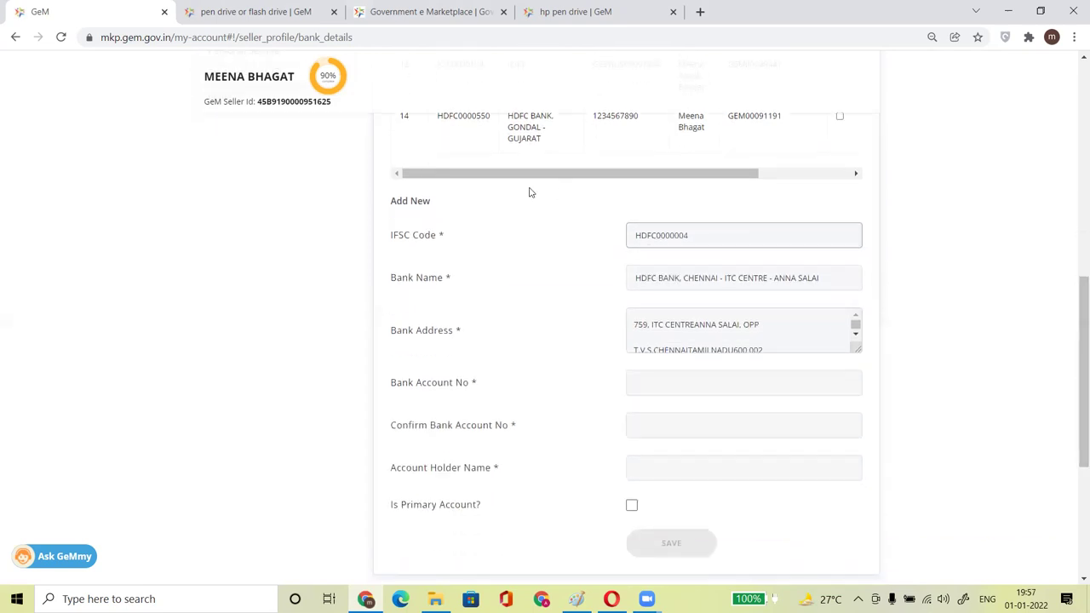
- Paste the bank account number into the new account form and go through its confirmation and account holder name fields
{"action": "left_click", "coordinate": [706, 382]}
{"action": "key", "text": "ctrl+v"}
{"action": "left_click", "coordinate": [652, 424]}
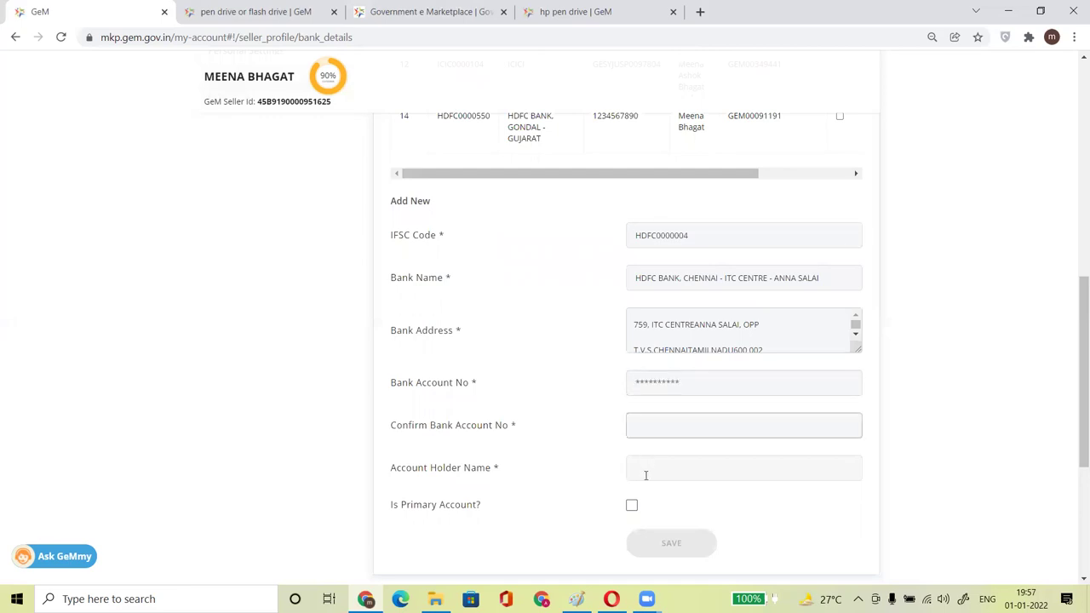
{"action": "left_click", "coordinate": [644, 471]}
{"action": "left_click_drag", "start_coordinate": [1074, 433], "coordinate": [1073, 461]}
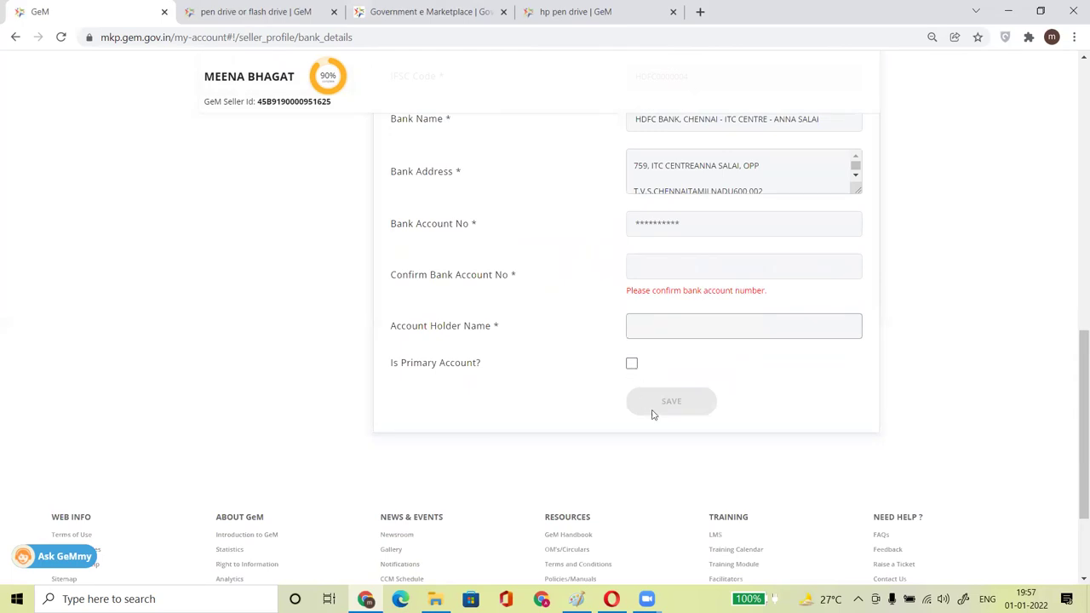
- Make the HDFC BANK, PERAMBUR account the primary bank account in place of the VASAI VIKAS SAHAKARI BANK account
{"action": "left_click_drag", "start_coordinate": [1074, 427], "coordinate": [1076, 244]}
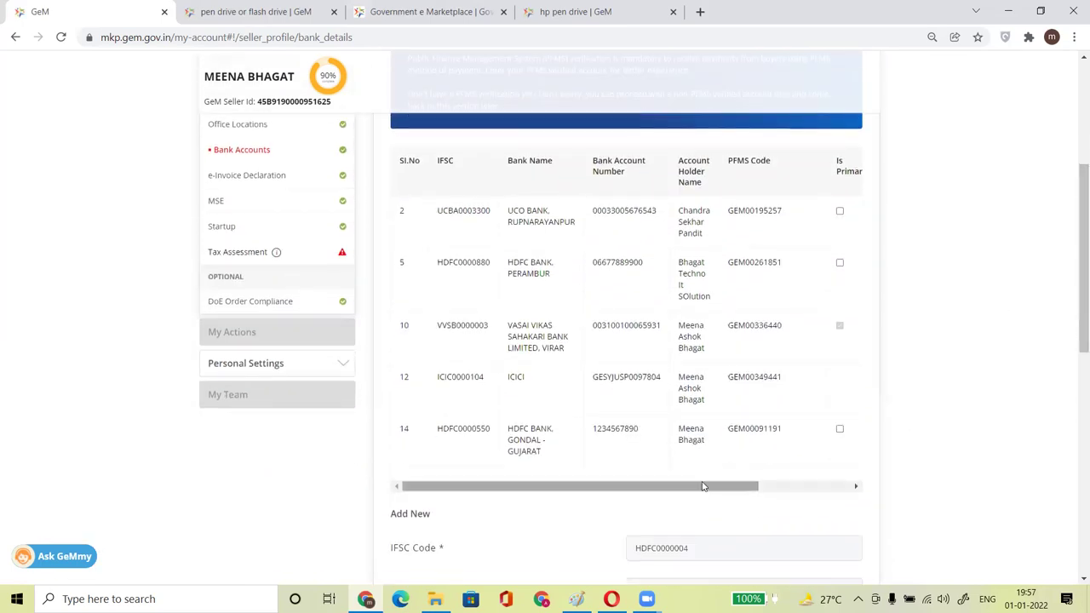
{"action": "left_click_drag", "start_coordinate": [657, 497], "coordinate": [742, 505]}
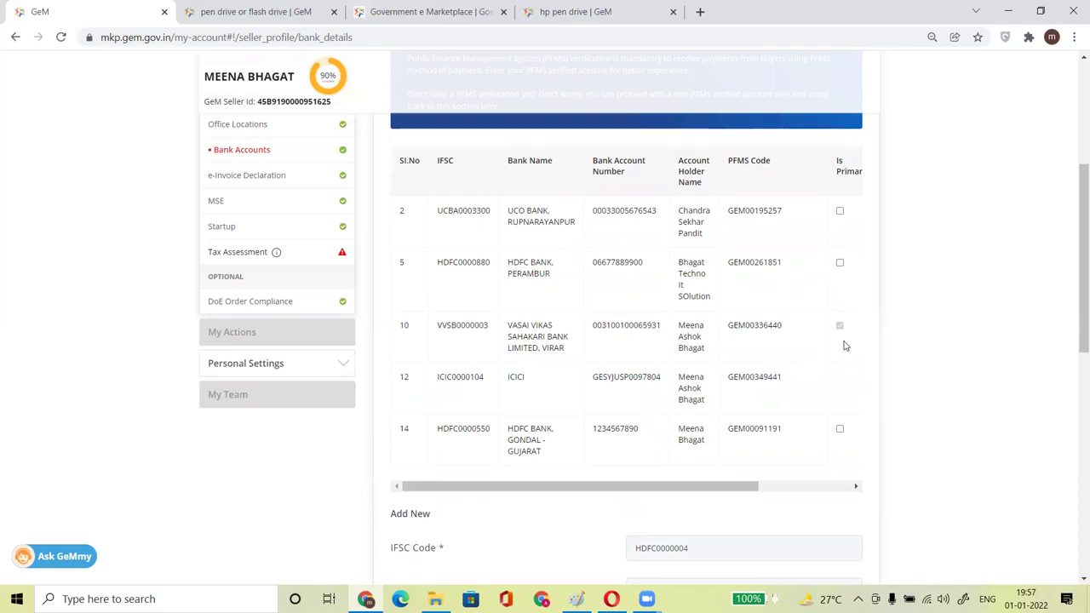
{"action": "left_click_drag", "start_coordinate": [434, 326], "coordinate": [820, 345]}
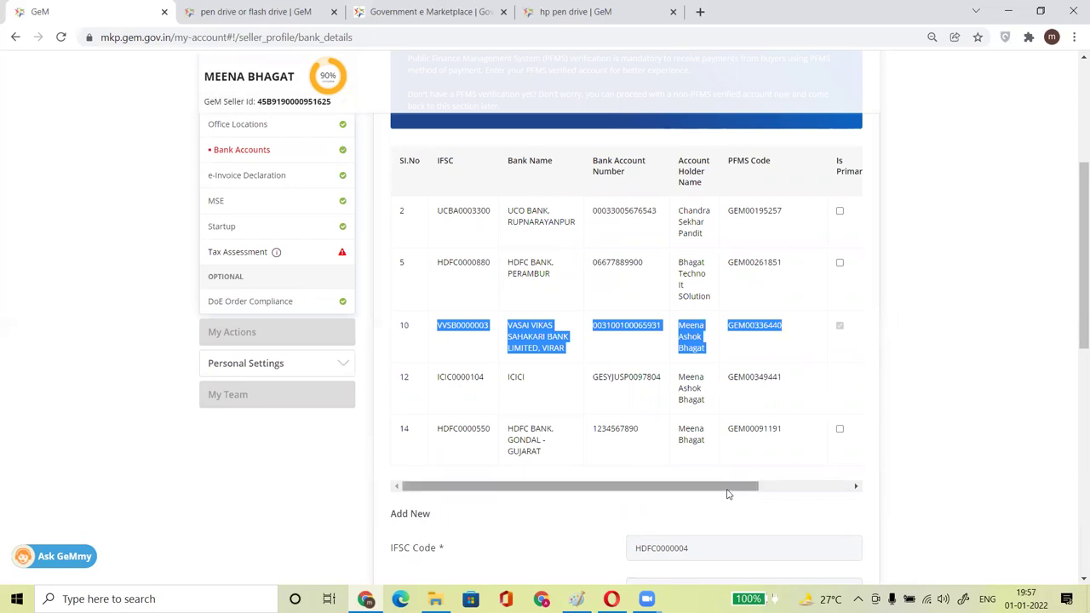
{"action": "left_click_drag", "start_coordinate": [725, 491], "coordinate": [895, 492]}
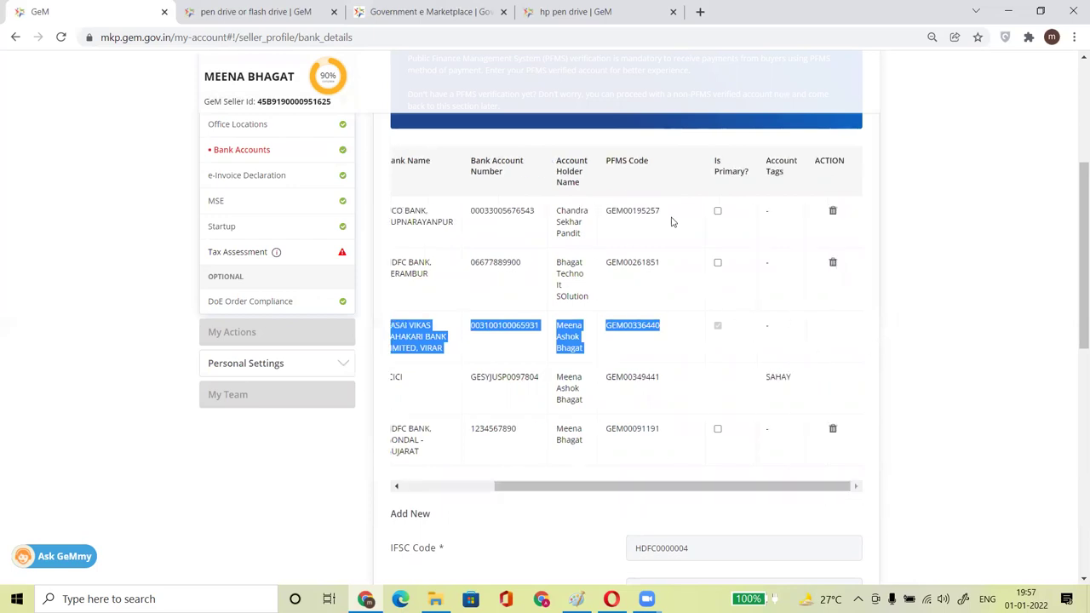
{"action": "left_click", "coordinate": [717, 264]}
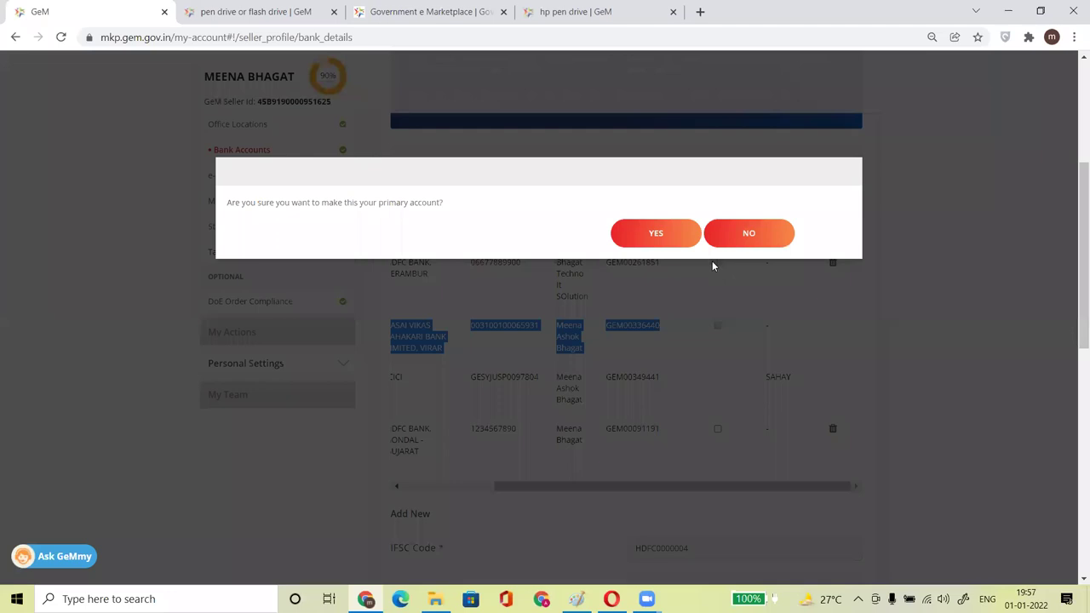
{"action": "left_click", "coordinate": [636, 223]}
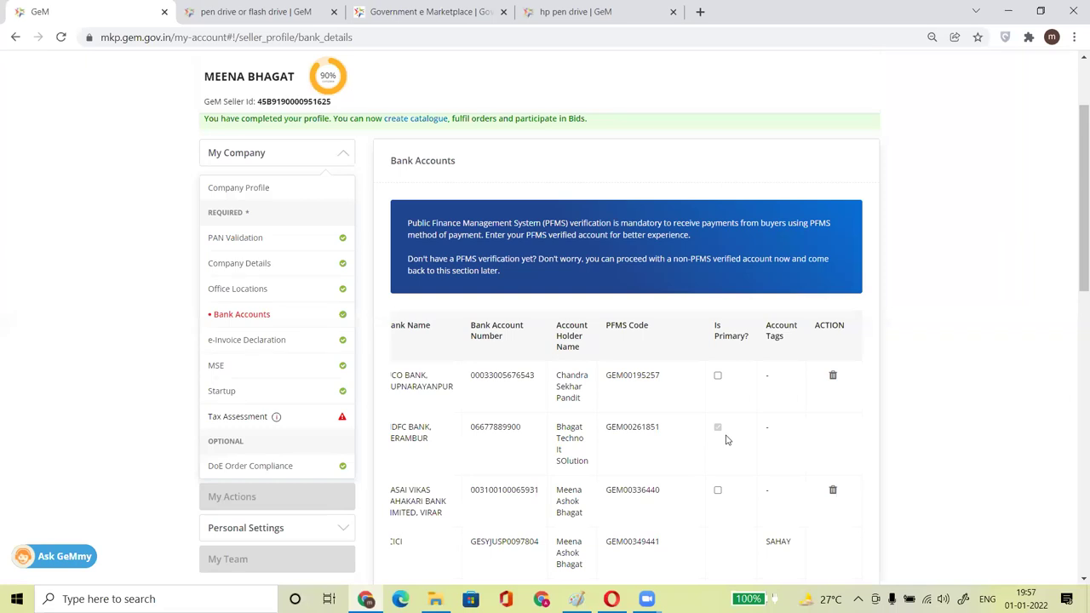
- Make the VASAI VIKAS SAHAKARI BANK account the primary bank account again and accept the change
{"action": "left_click", "coordinate": [717, 492]}
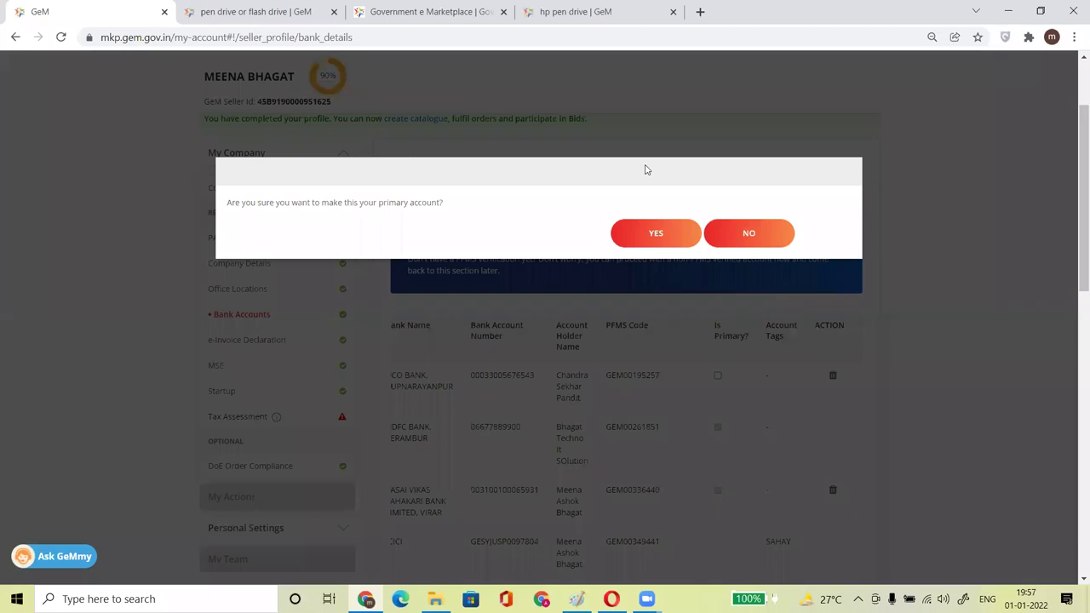
{"action": "left_click", "coordinate": [654, 234]}
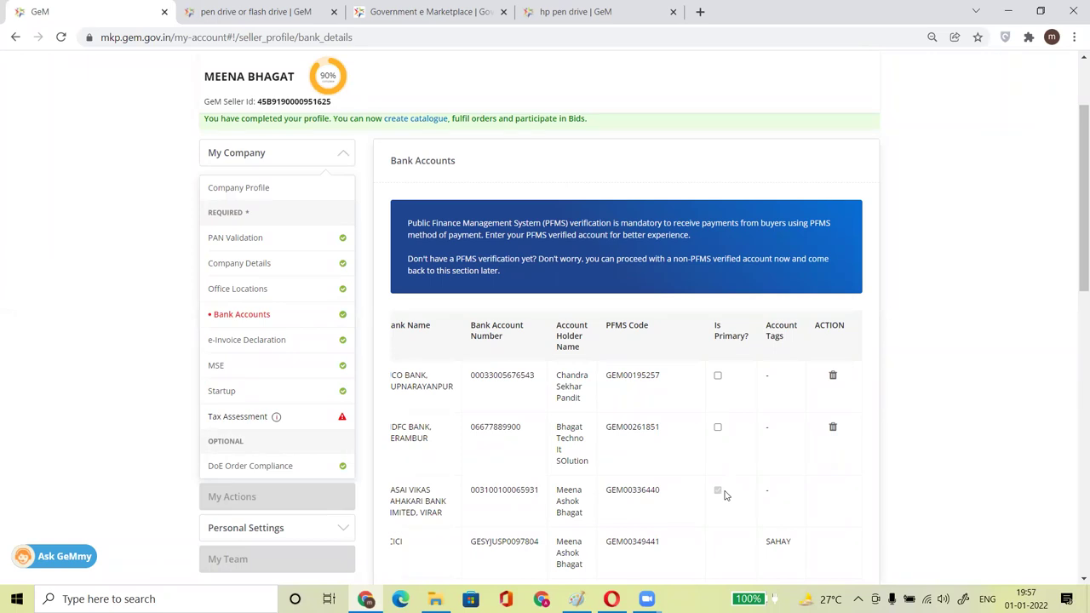
- Review the bank accounts table, highlighting the SAHAY-tagged ICICI row and the UCO BANK account's PFMS code
{"action": "scroll", "coordinate": [1073, 307], "scroll_direction": "down", "scroll_amount": 2}
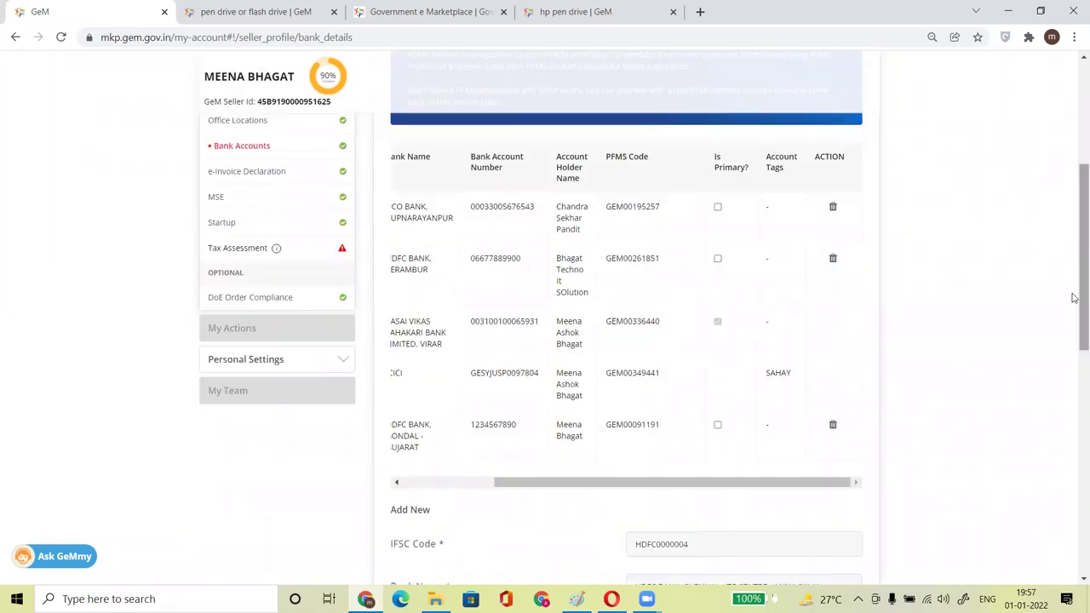
{"action": "scroll", "coordinate": [477, 391], "scroll_direction": "left", "scroll_amount": 3}
{"action": "left_click_drag", "start_coordinate": [439, 376], "coordinate": [799, 380]}
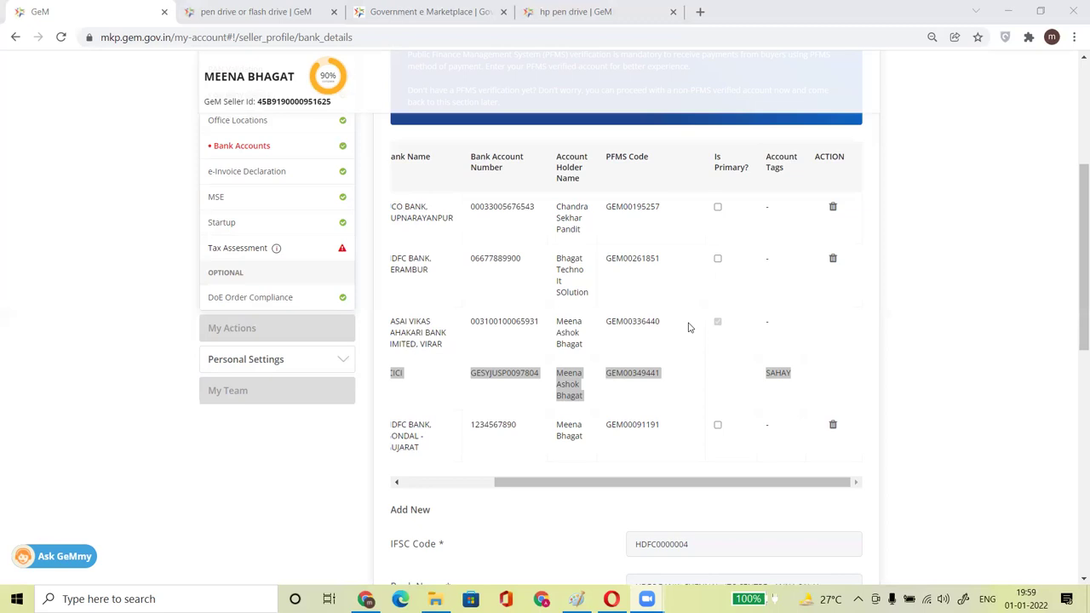
{"action": "left_click", "coordinate": [812, 380]}
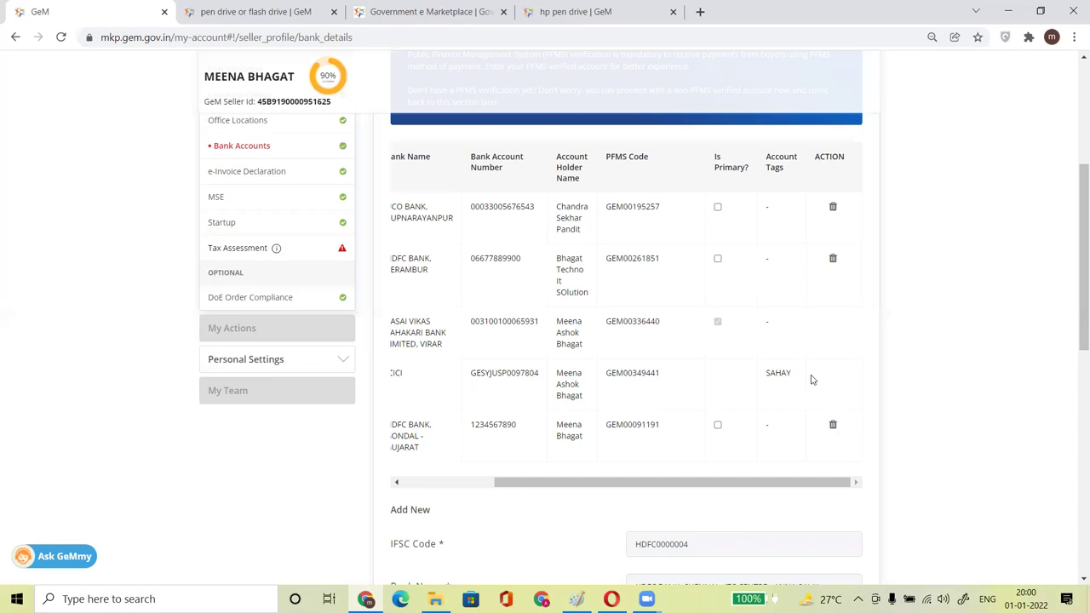
{"action": "left_click", "coordinate": [574, 588]}
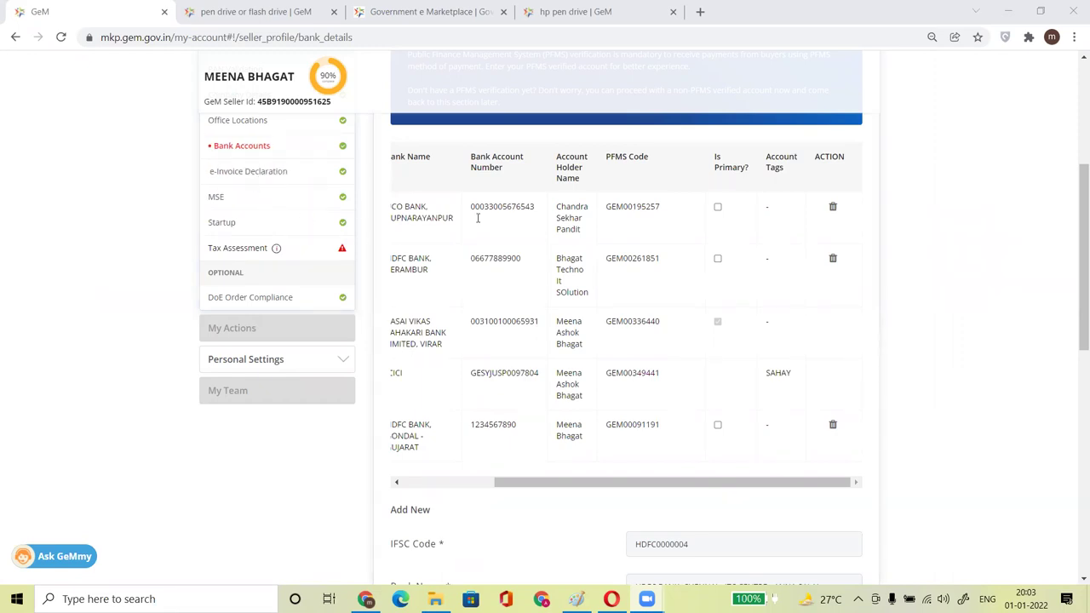
{"action": "left_click_drag", "start_coordinate": [671, 208], "coordinate": [601, 209]}
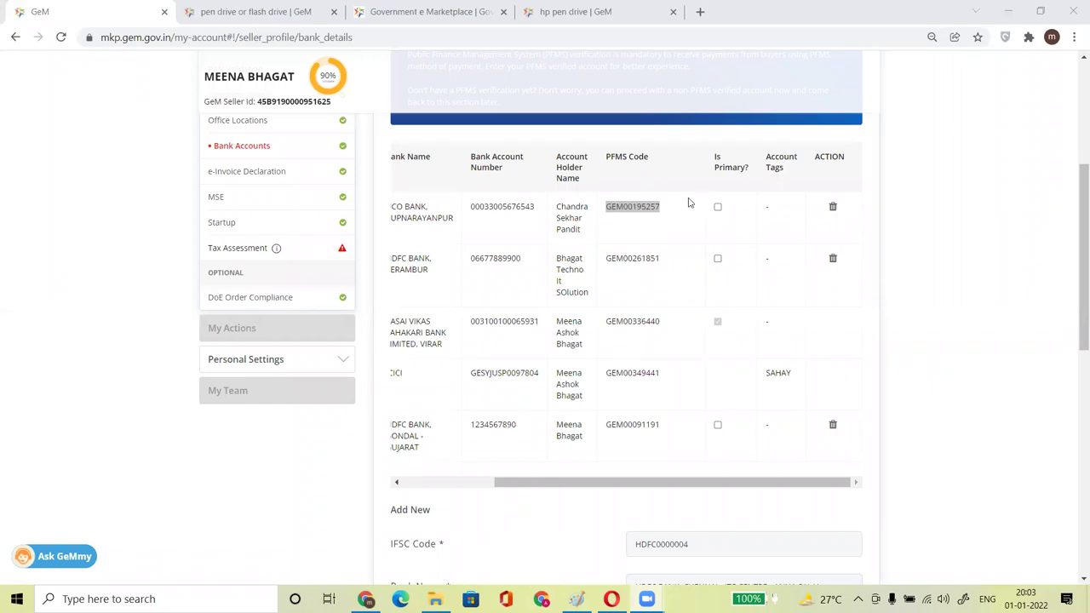
- Open the Company Profile section and highlight the question about opting for SAHAY
{"action": "left_click_drag", "start_coordinate": [1077, 327], "coordinate": [1075, 281]}
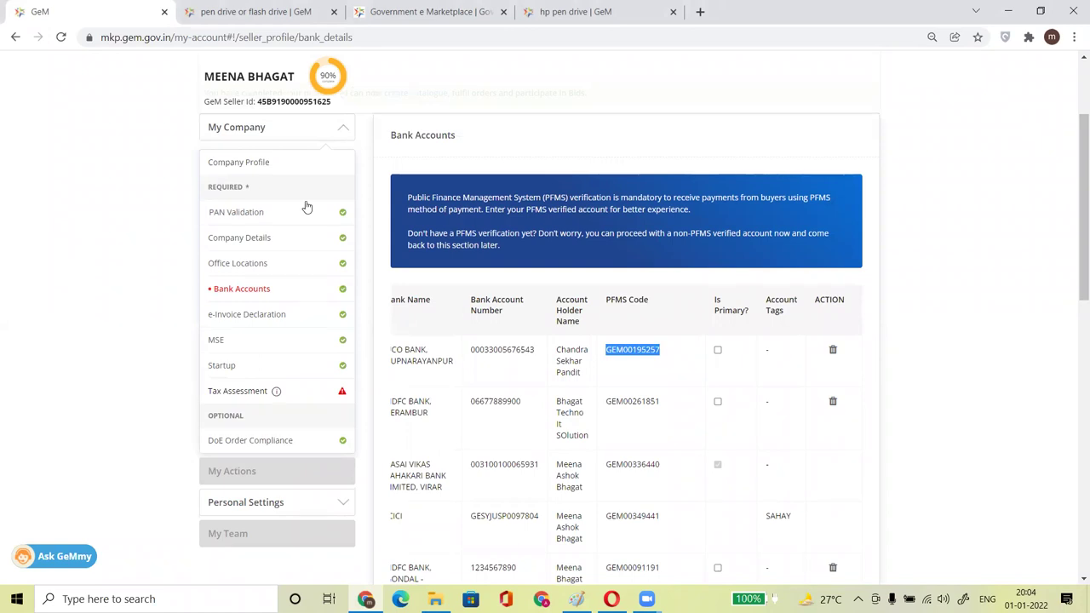
{"action": "left_click", "coordinate": [264, 163]}
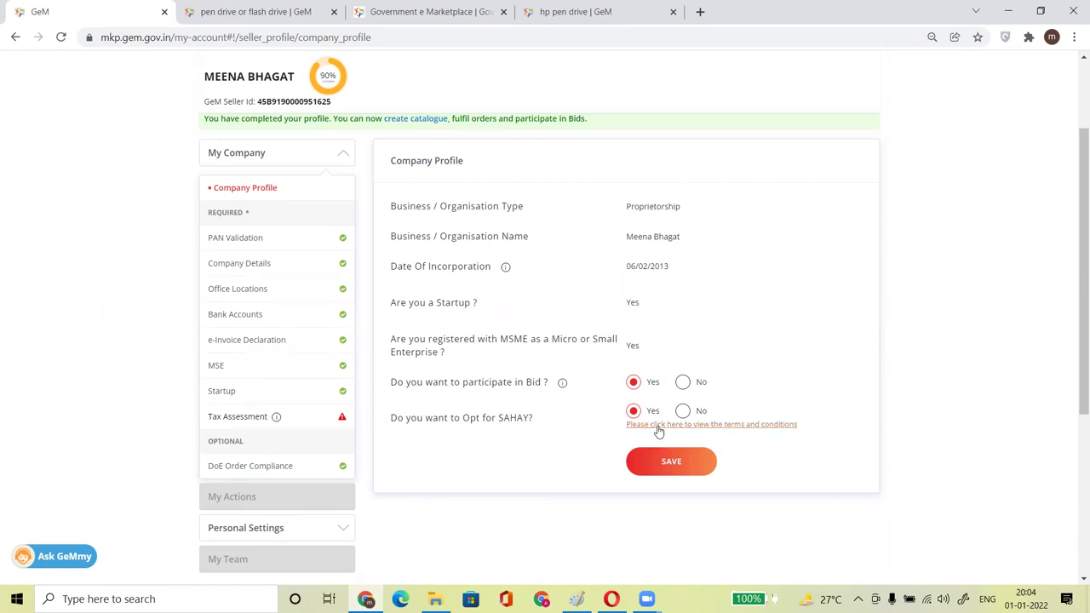
{"action": "left_click_drag", "start_coordinate": [389, 427], "coordinate": [533, 420]}
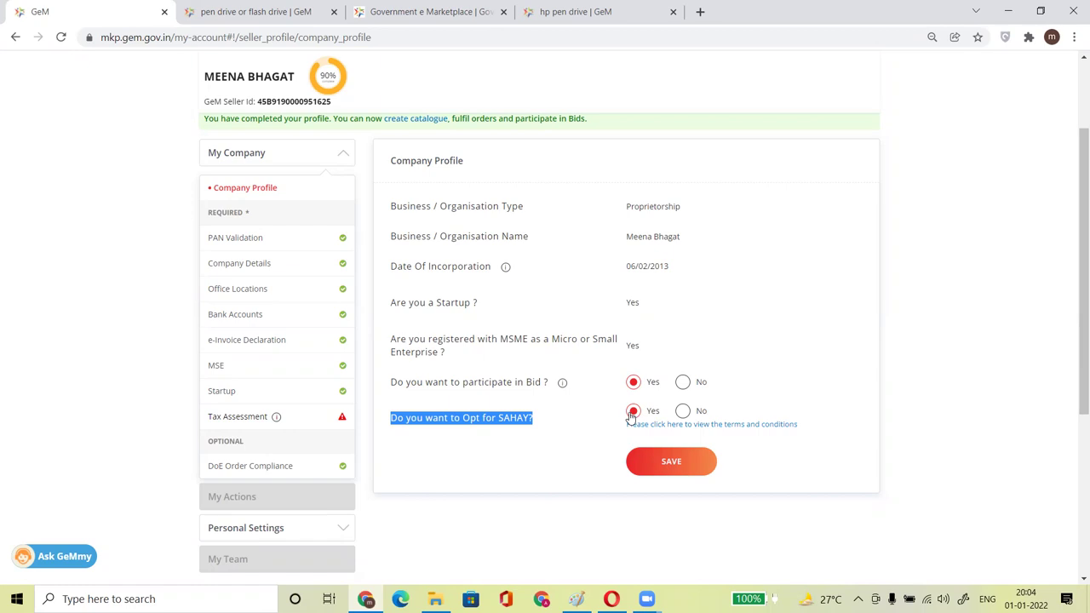
- Try No for bid participation and SAHAY in the Company Profile, and set both options back to Yes
{"action": "left_click", "coordinate": [683, 383]}
{"action": "left_click", "coordinate": [683, 412]}
{"action": "left_click", "coordinate": [683, 383]}
{"action": "left_click", "coordinate": [633, 385]}
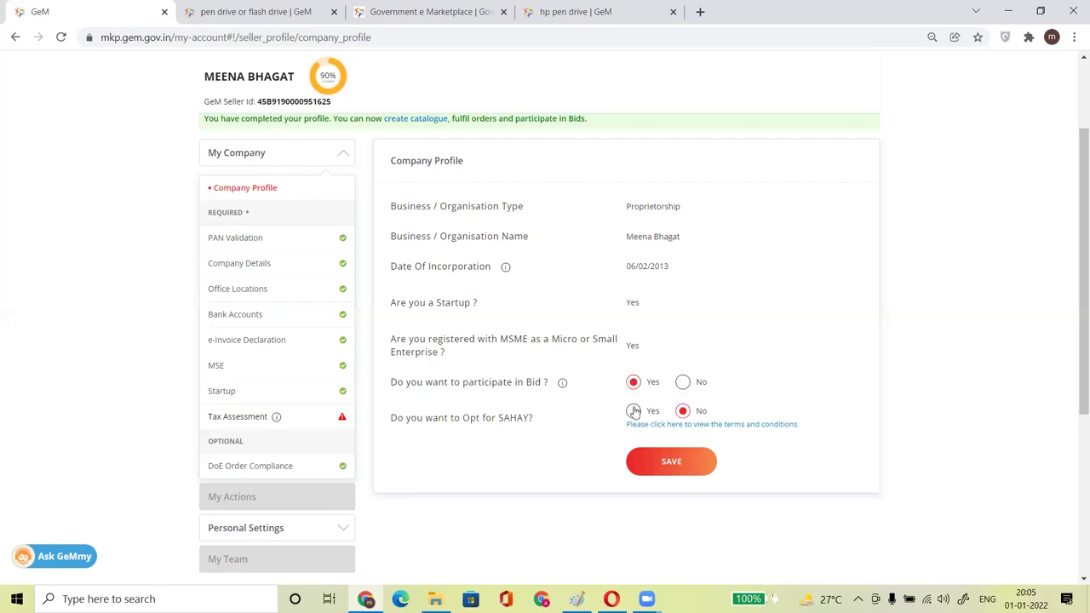
{"action": "left_click", "coordinate": [633, 412]}
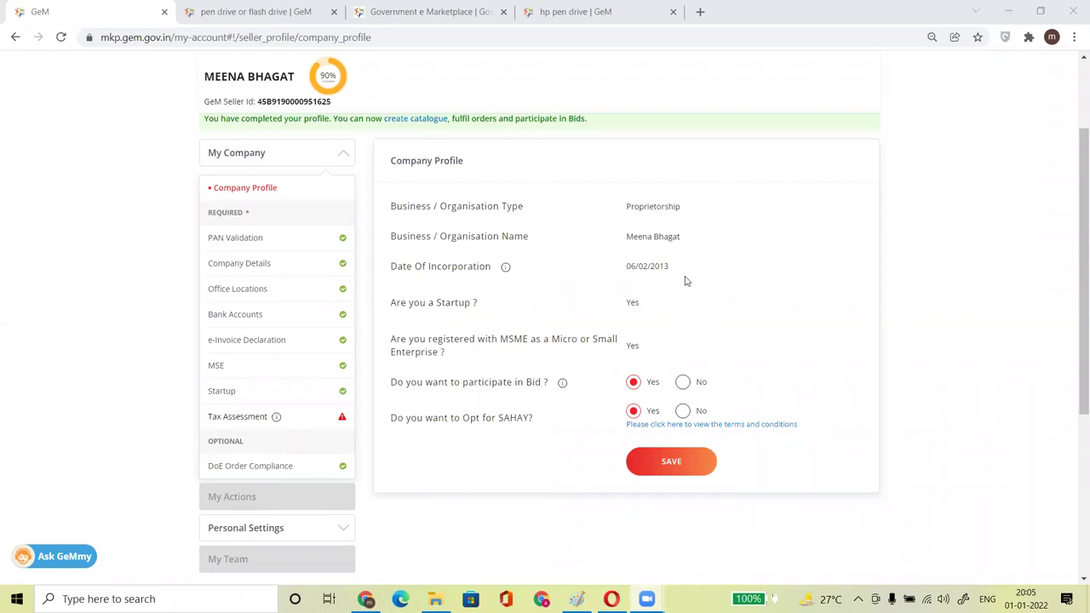
- View the Startup section, and open the Udyam Registration website in a new browser tab, dismissing its promotional pop-up
{"action": "left_click", "coordinate": [280, 395]}
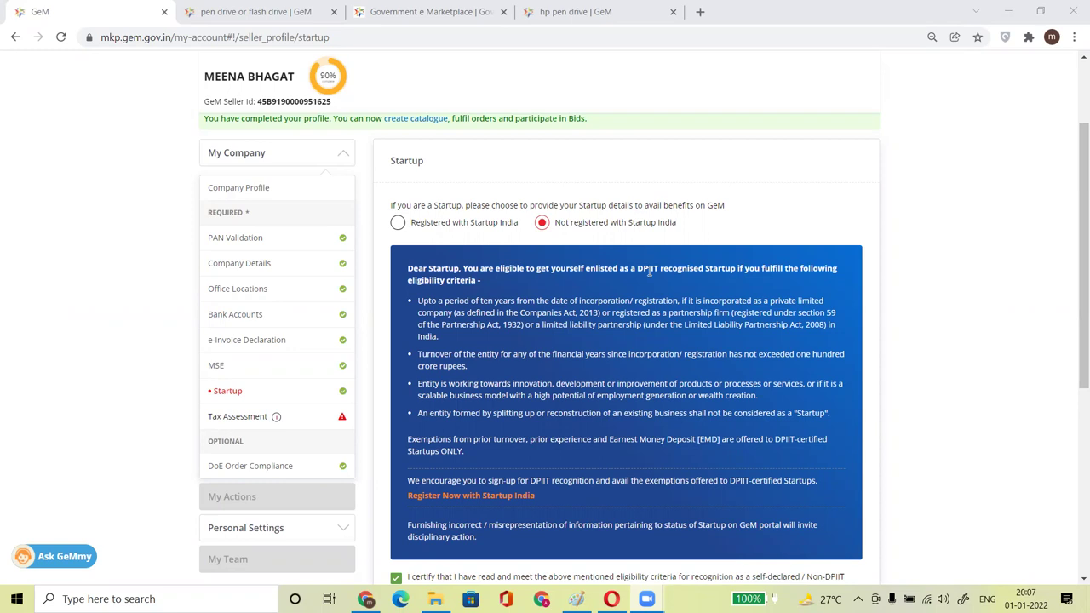
{"action": "left_click", "coordinate": [700, 11]}
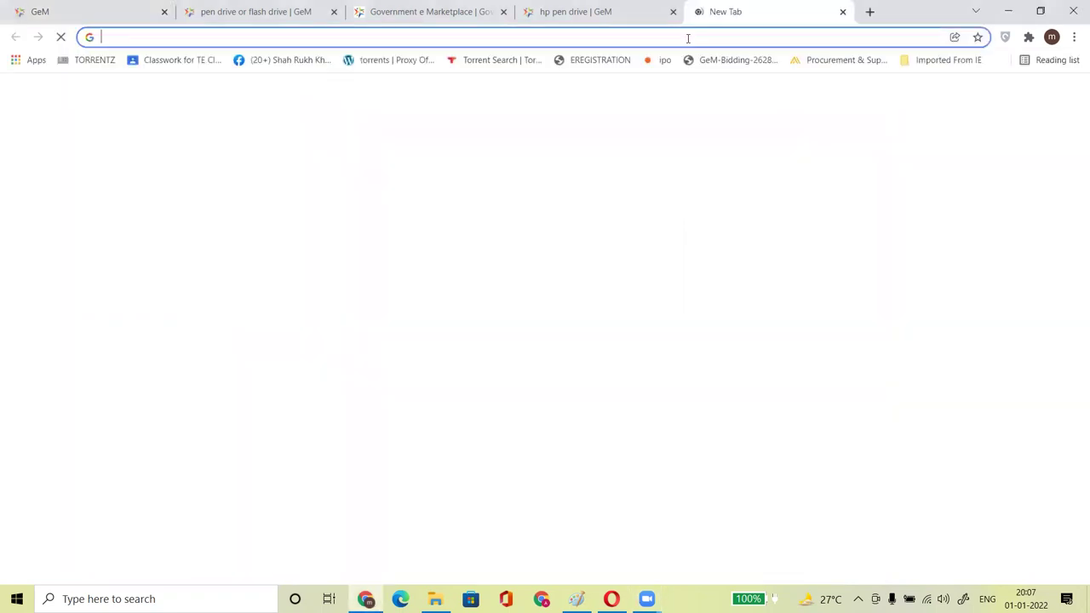
{"action": "type", "text": "'udya"}
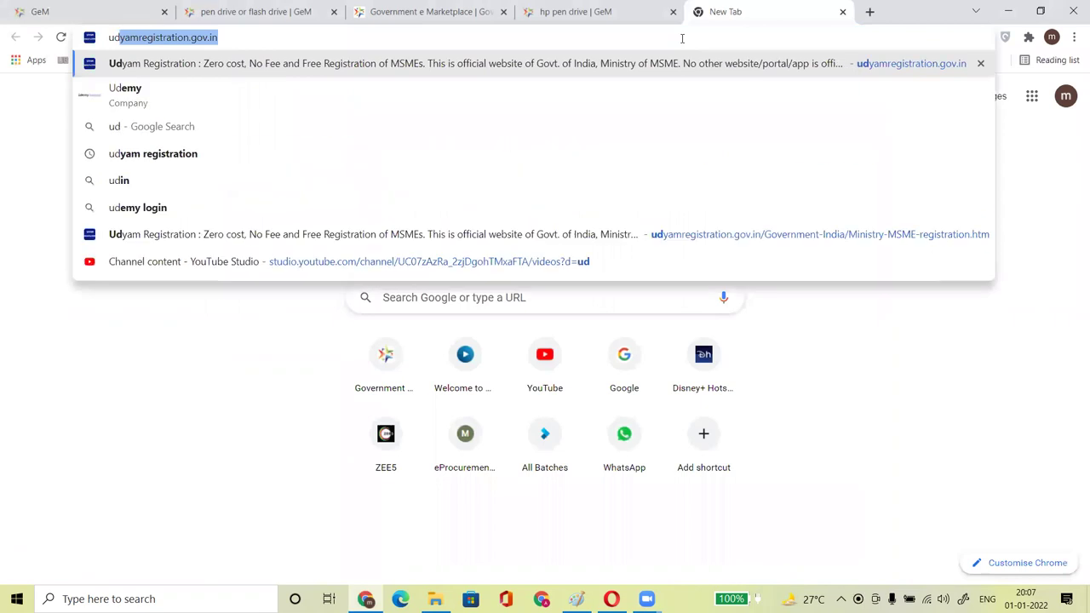
{"action": "type", "text": "m"}
{"action": "key", "text": "Return"}
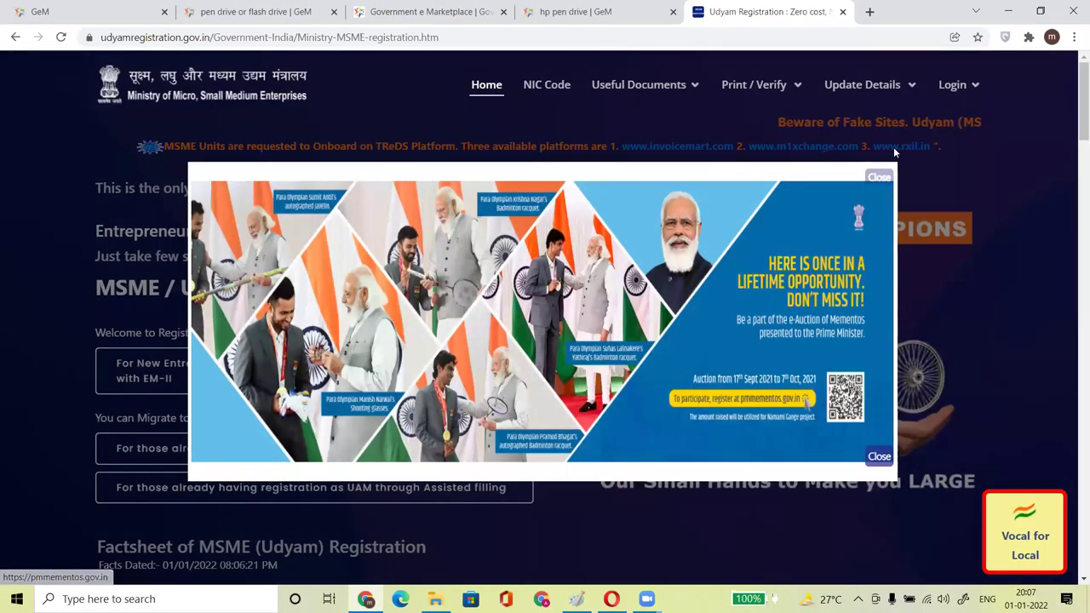
{"action": "left_click", "coordinate": [880, 177]}
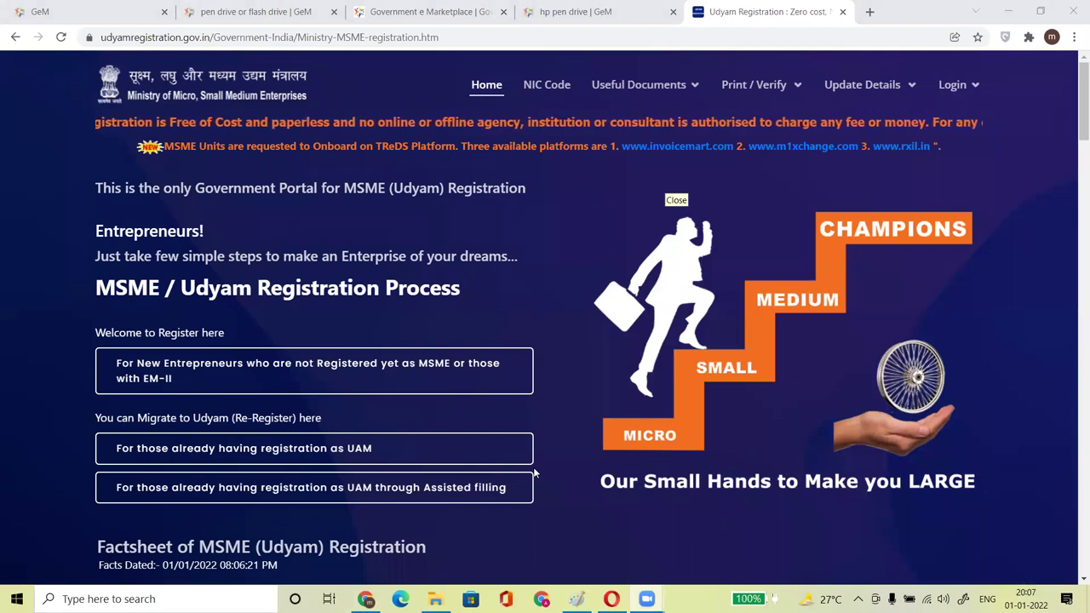
- Return to the GeM seller profile and open its e-Invoice Declaration section
{"action": "left_click", "coordinate": [575, 11]}
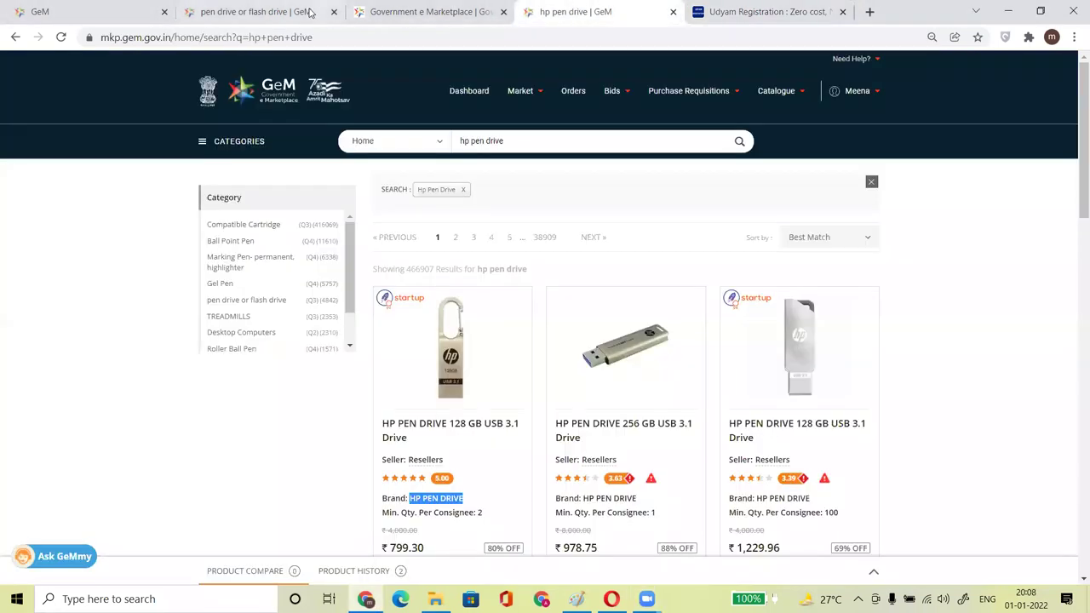
{"action": "left_click", "coordinate": [108, 8]}
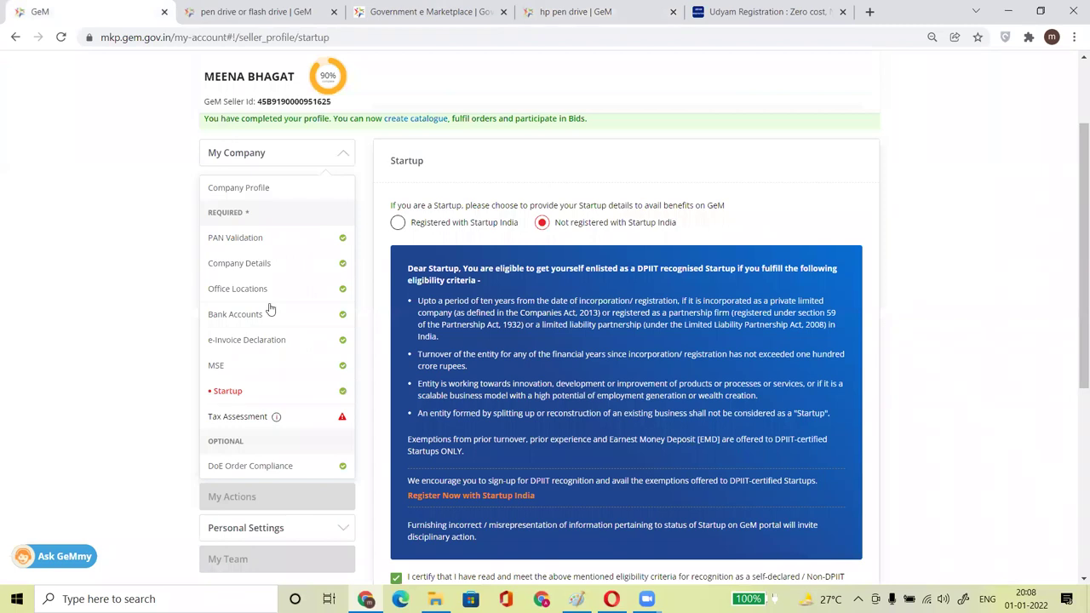
{"action": "left_click", "coordinate": [575, 598]}
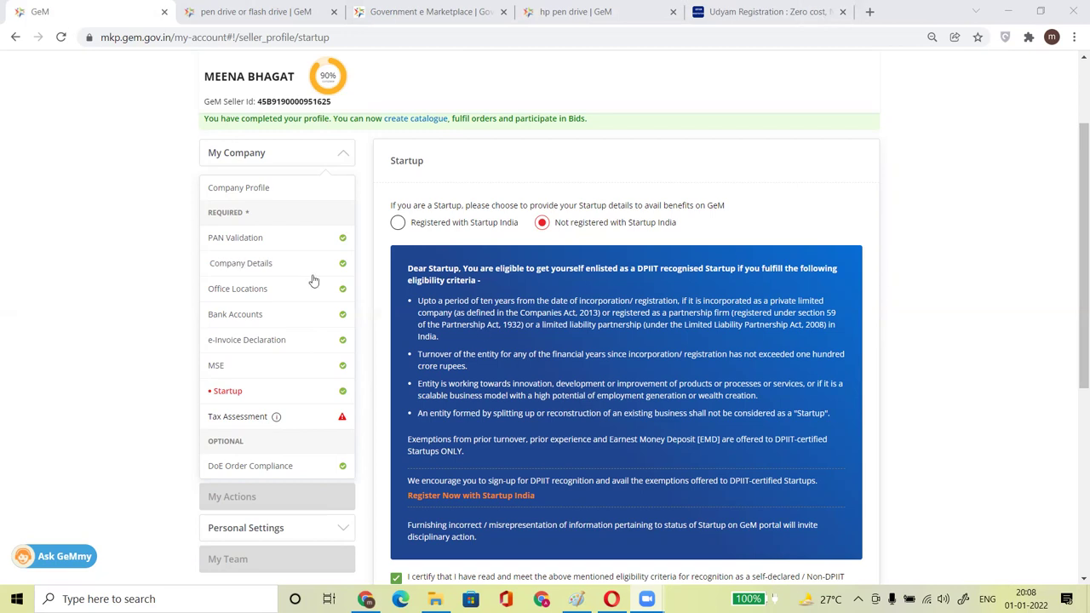
{"action": "left_click", "coordinate": [241, 341]}
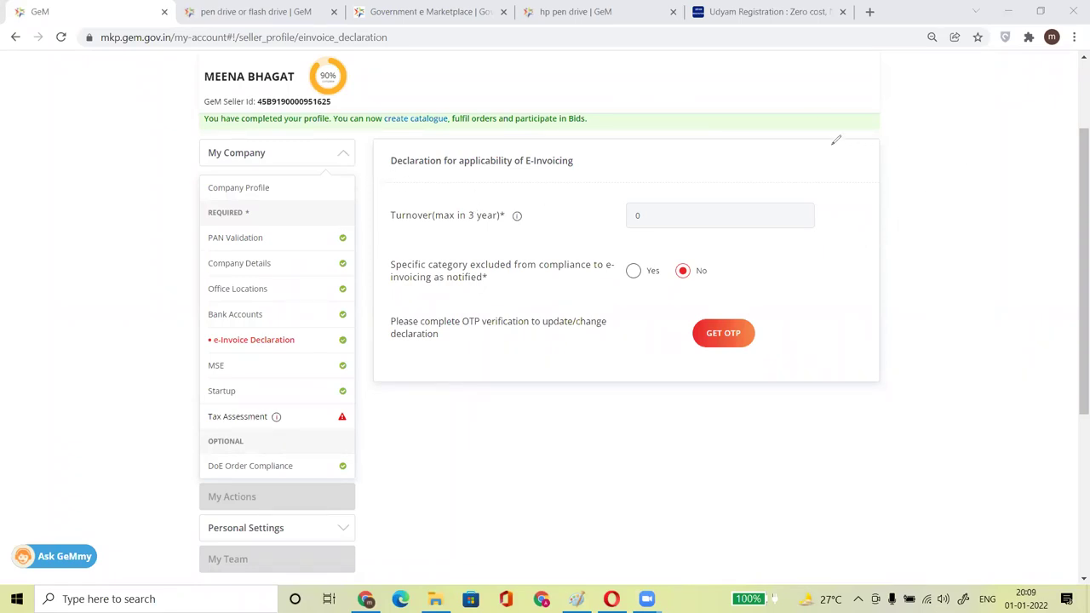
- Handwrite and bracket 10, 12 and 08 beside the Turnover field, circle 12 with an arrow towards the field, and erase the markup
{"action": "mouse_move", "coordinate": [831, 145]}
{"action": "left_mouse_down"}
{"action": "mouse_move", "coordinate": [841, 201]}
{"action": "mouse_move", "coordinate": [877, 175]}
{"action": "left_mouse_up"}
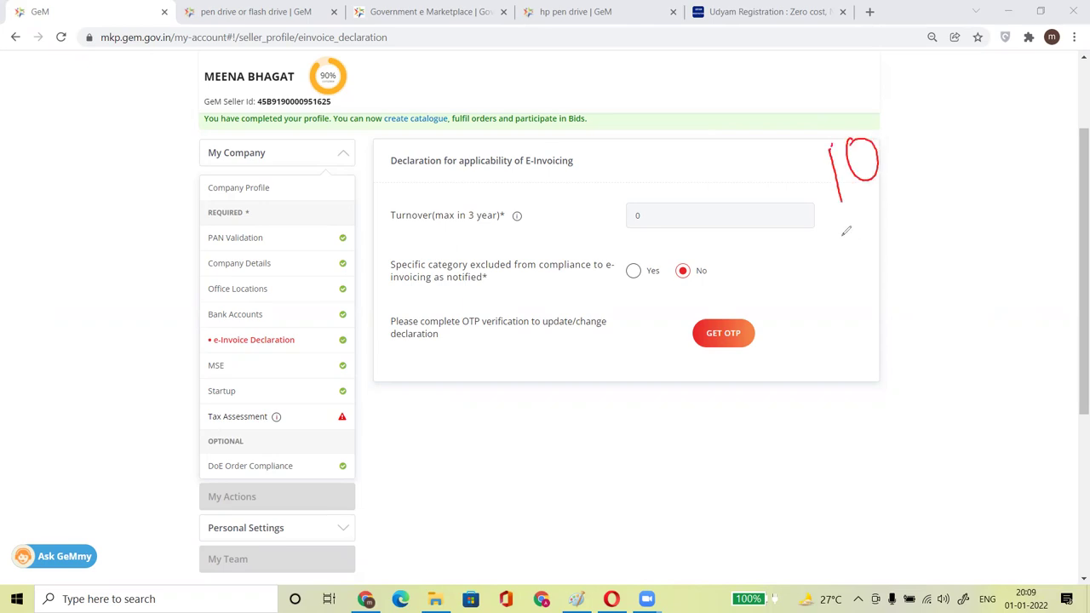
{"action": "mouse_move", "coordinate": [855, 220]}
{"action": "left_mouse_down"}
{"action": "mouse_move", "coordinate": [844, 261]}
{"action": "mouse_move", "coordinate": [920, 218]}
{"action": "left_mouse_up"}
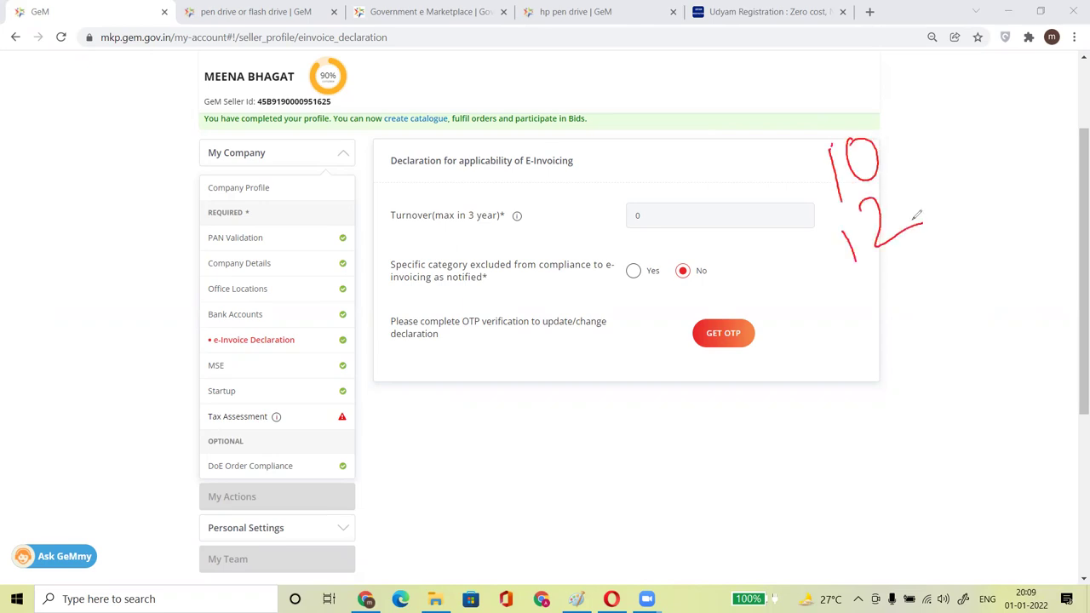
{"action": "left_click_drag", "start_coordinate": [886, 289], "coordinate": [929, 273]}
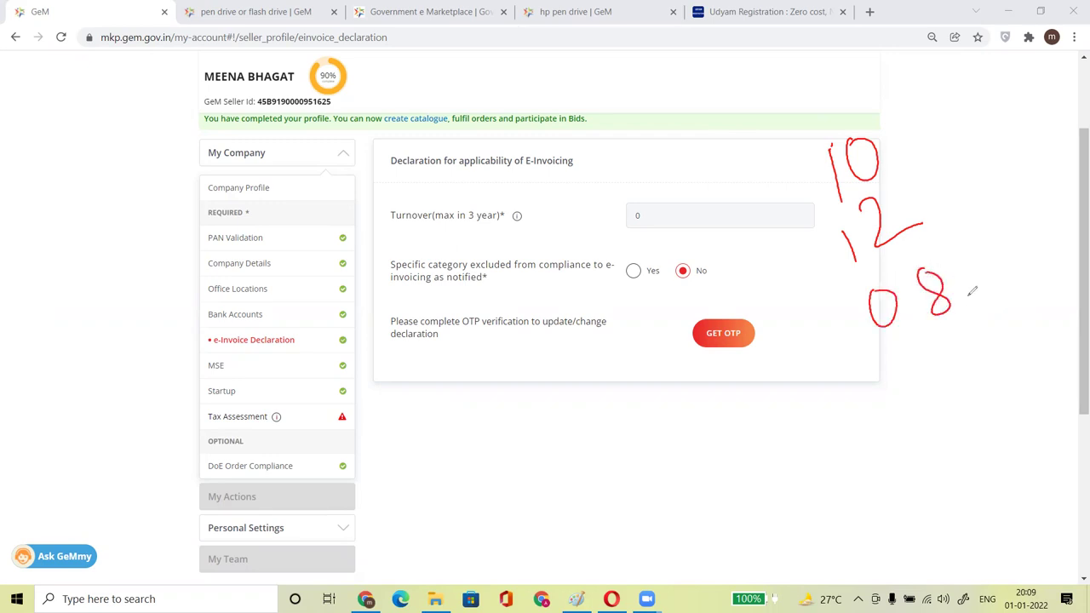
{"action": "mouse_move", "coordinate": [899, 137]}
{"action": "left_mouse_down"}
{"action": "mouse_move", "coordinate": [959, 219]}
{"action": "mouse_move", "coordinate": [979, 288]}
{"action": "mouse_move", "coordinate": [963, 298]}
{"action": "left_mouse_up"}
{"action": "mouse_move", "coordinate": [904, 198]}
{"action": "left_mouse_down"}
{"action": "mouse_move", "coordinate": [886, 262]}
{"action": "mouse_move", "coordinate": [923, 218]}
{"action": "left_mouse_up"}
{"action": "mouse_move", "coordinate": [858, 255]}
{"action": "left_mouse_down"}
{"action": "mouse_move", "coordinate": [724, 240]}
{"action": "mouse_move", "coordinate": [741, 237]}
{"action": "left_mouse_up"}
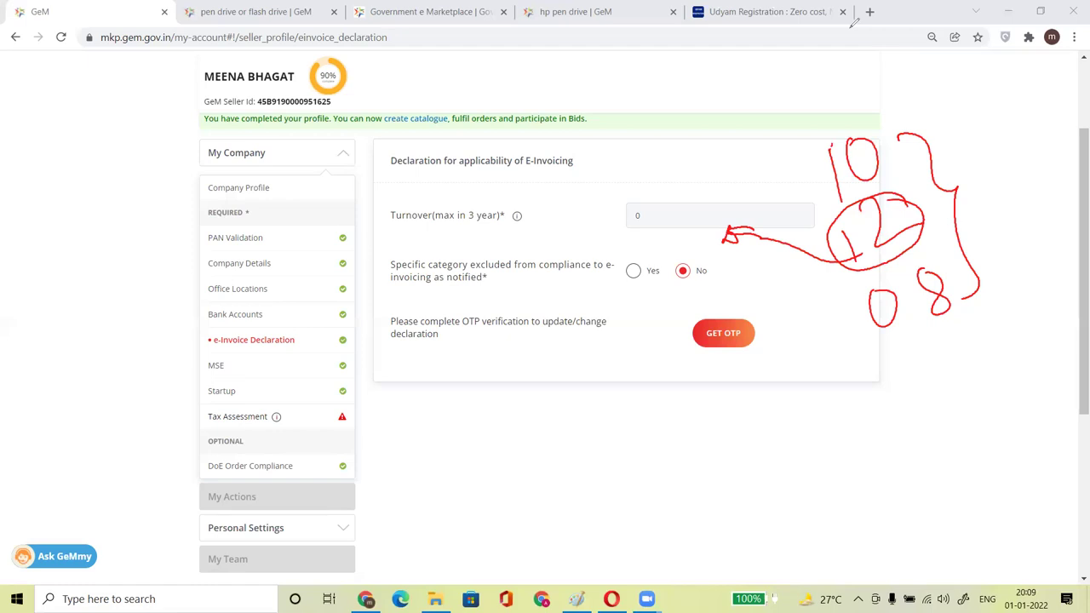
{"action": "key", "text": "e"}
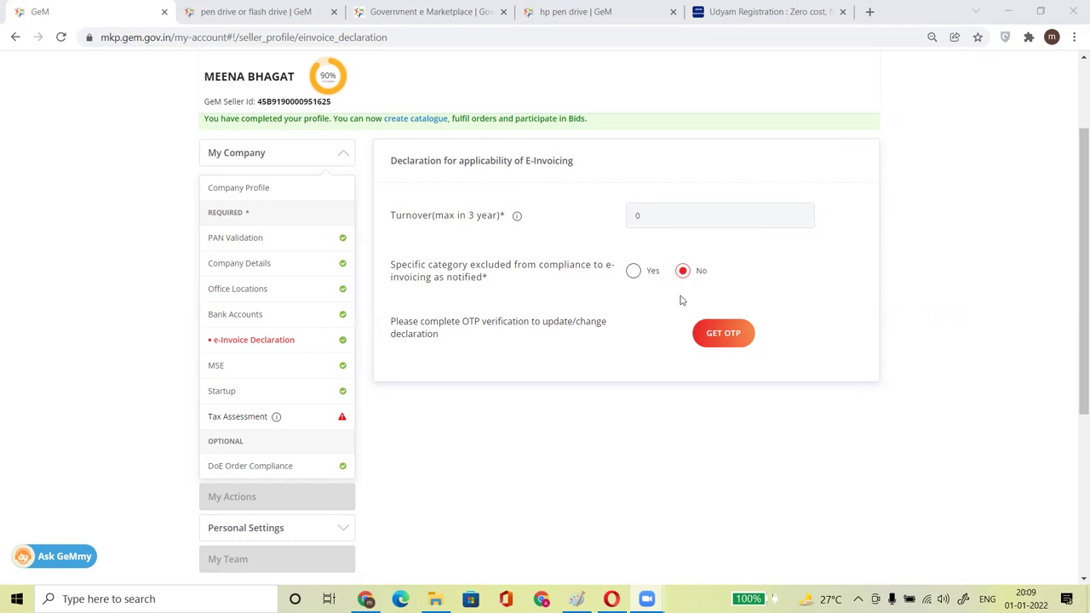
- Switch the e-invoicing category exclusion to Yes to view its declaration text, and set it back to No
{"action": "left_click", "coordinate": [633, 271]}
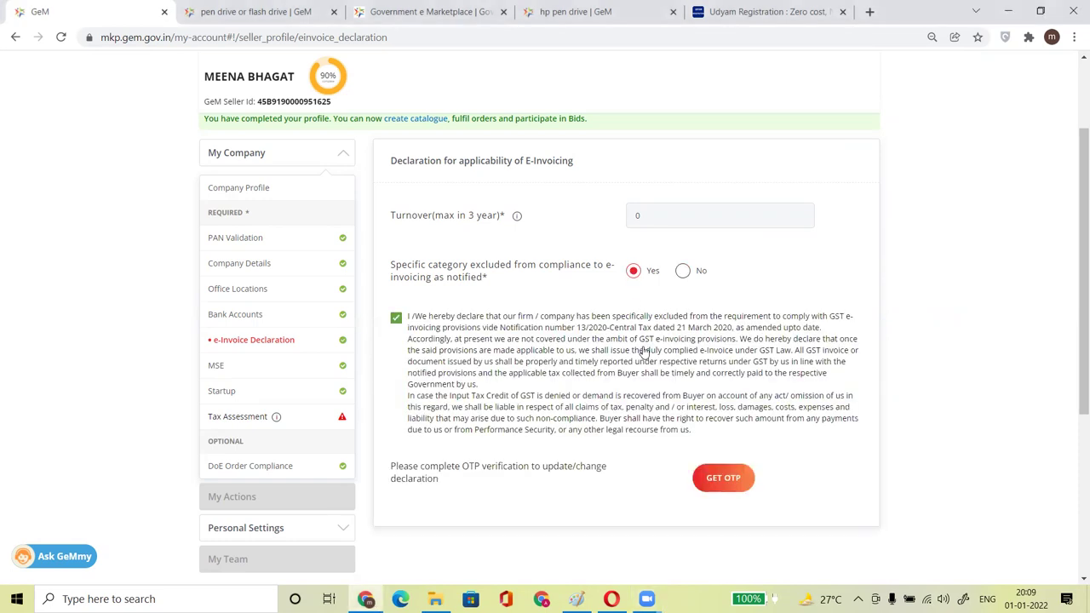
{"action": "left_click", "coordinate": [683, 270]}
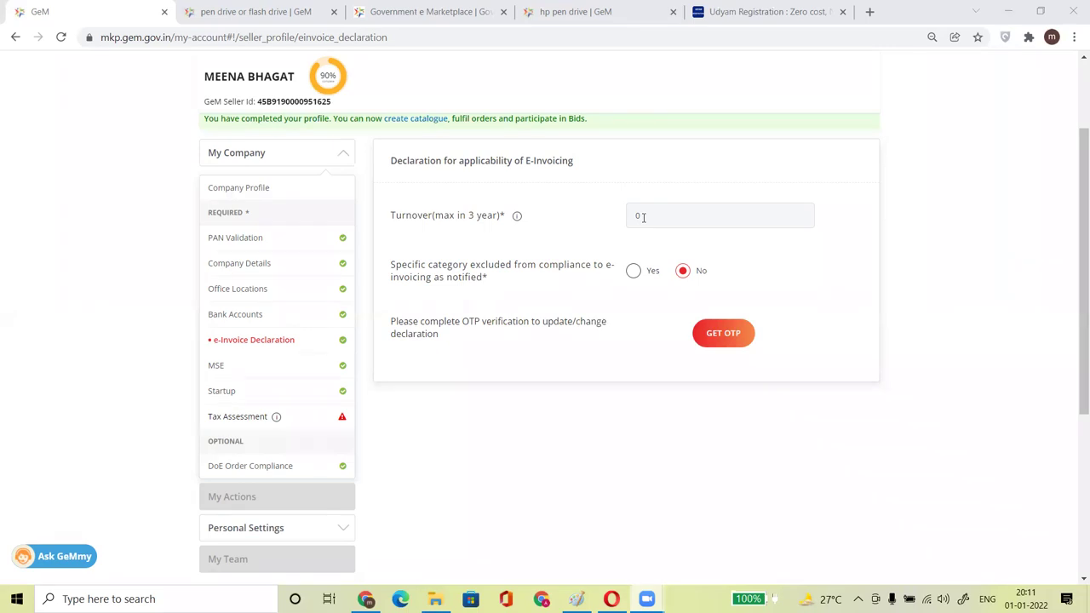
- Review the MSE section's Udyam enrolment details and the Startup section, finishing on MSE
{"action": "left_click", "coordinate": [217, 366]}
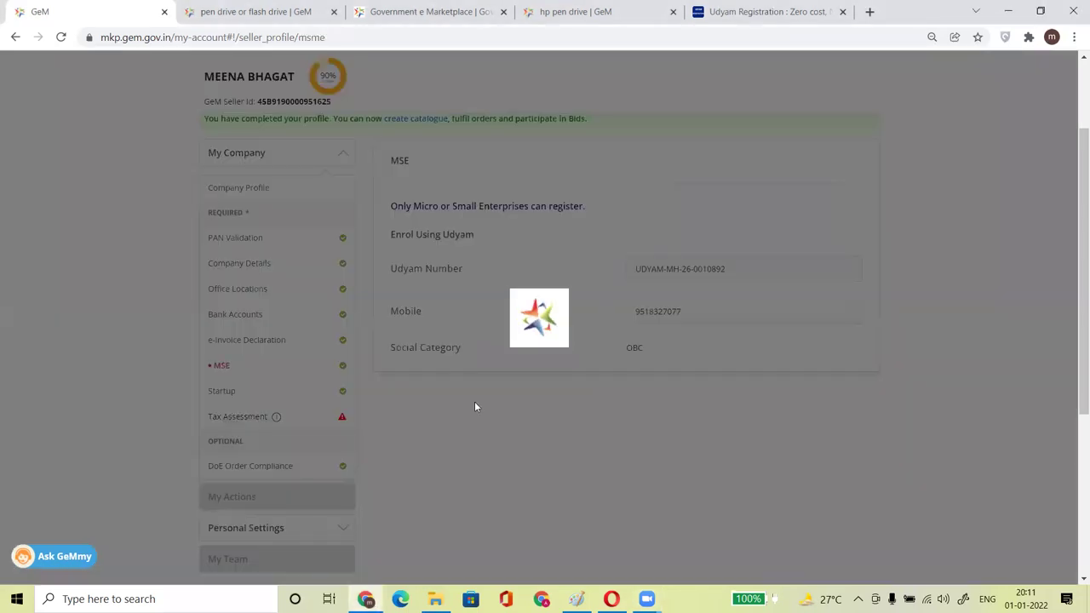
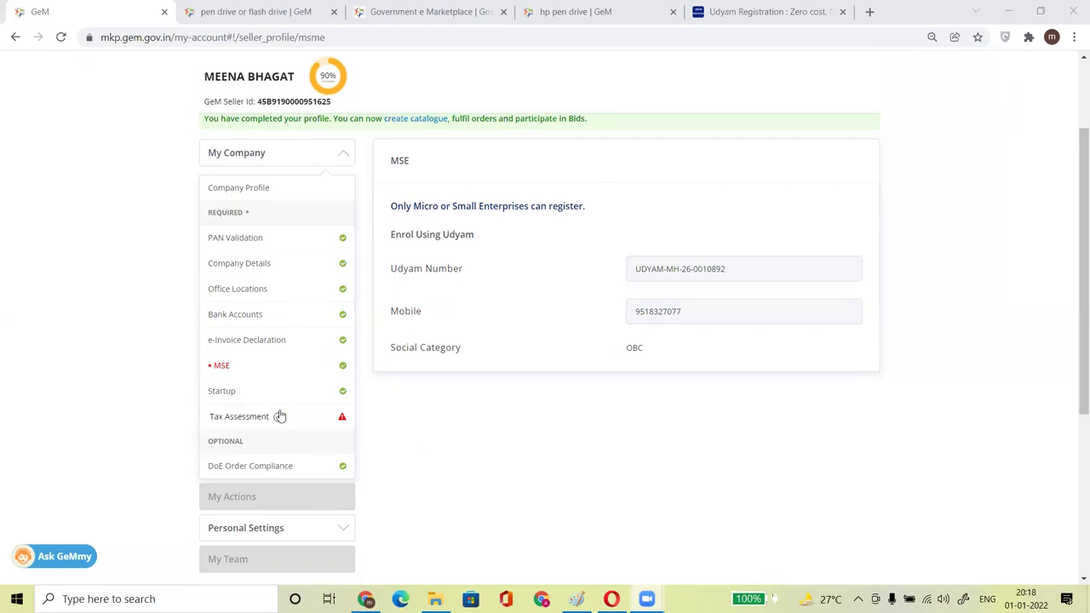
{"action": "left_click", "coordinate": [230, 392]}
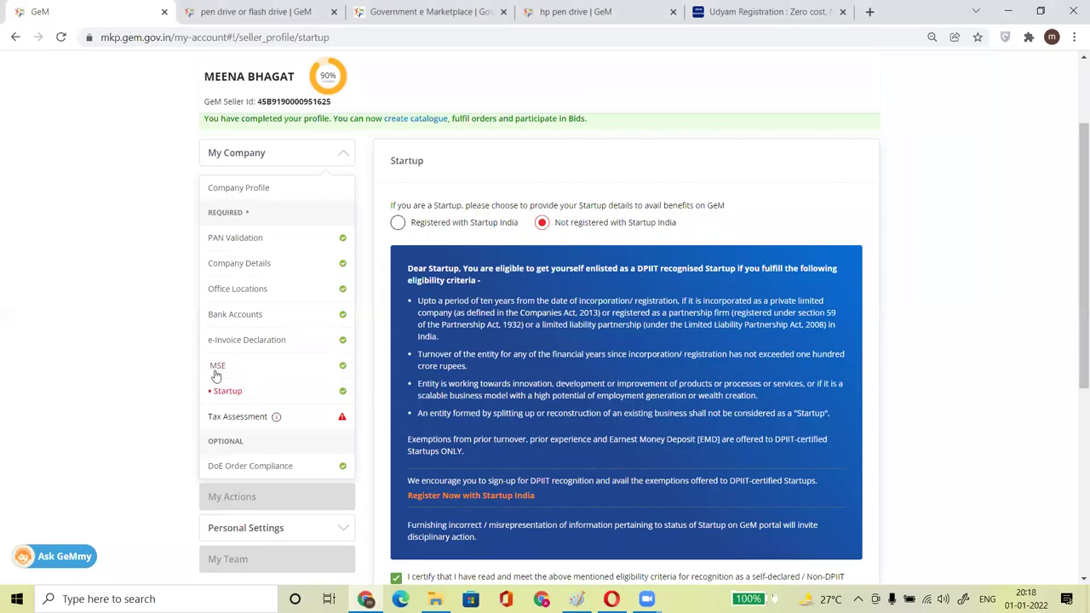
{"action": "left_click", "coordinate": [217, 366]}
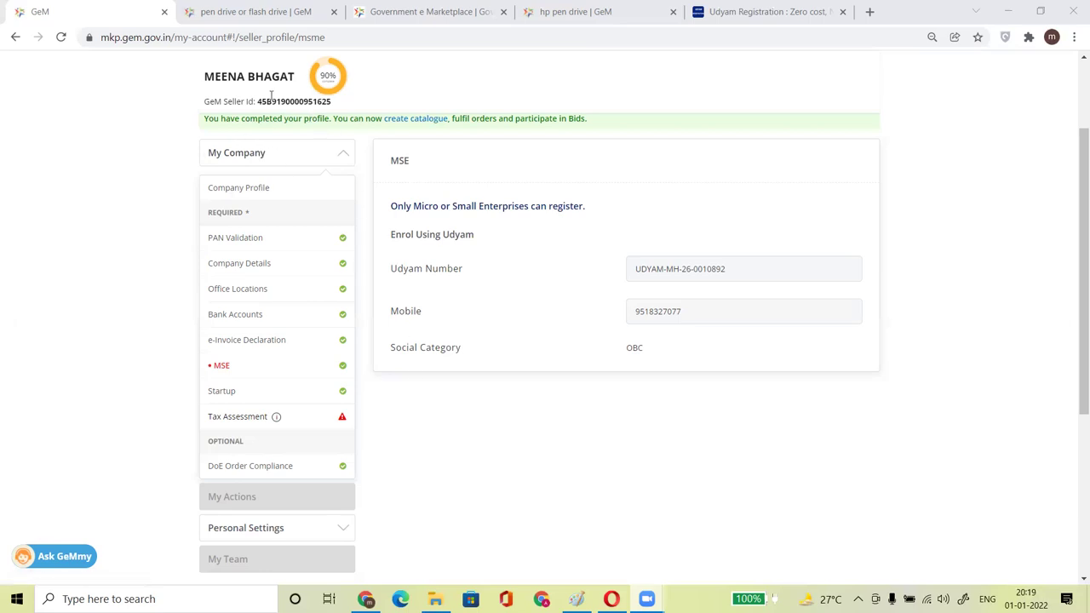
- Compare the seller name in the profile header with the Business / Organisation Name in the Company Profile, highlighting both
{"action": "left_click_drag", "start_coordinate": [203, 76], "coordinate": [311, 80]}
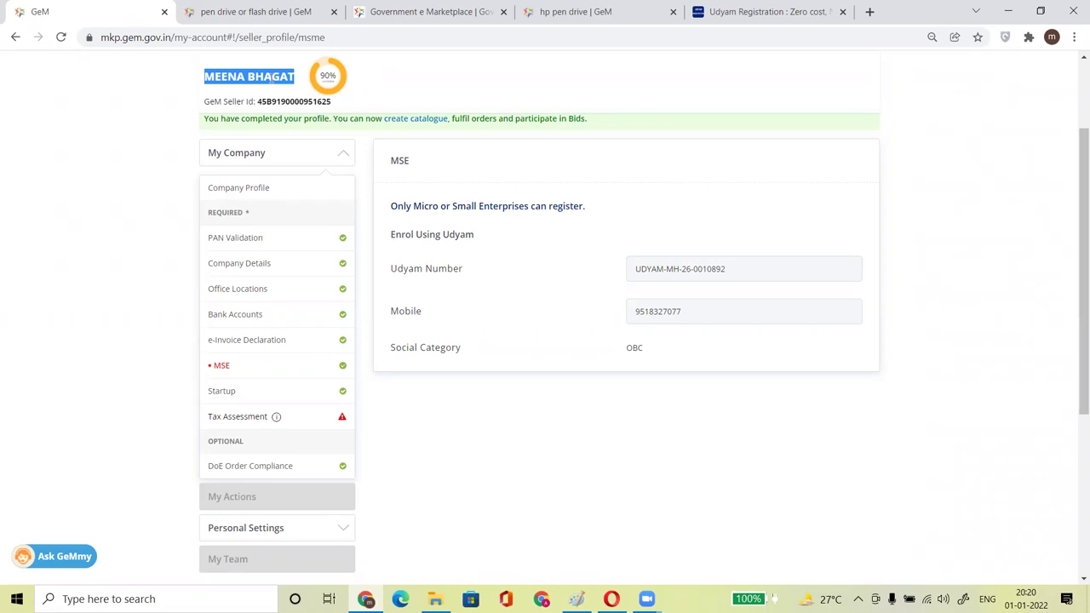
{"action": "left_click", "coordinate": [247, 188]}
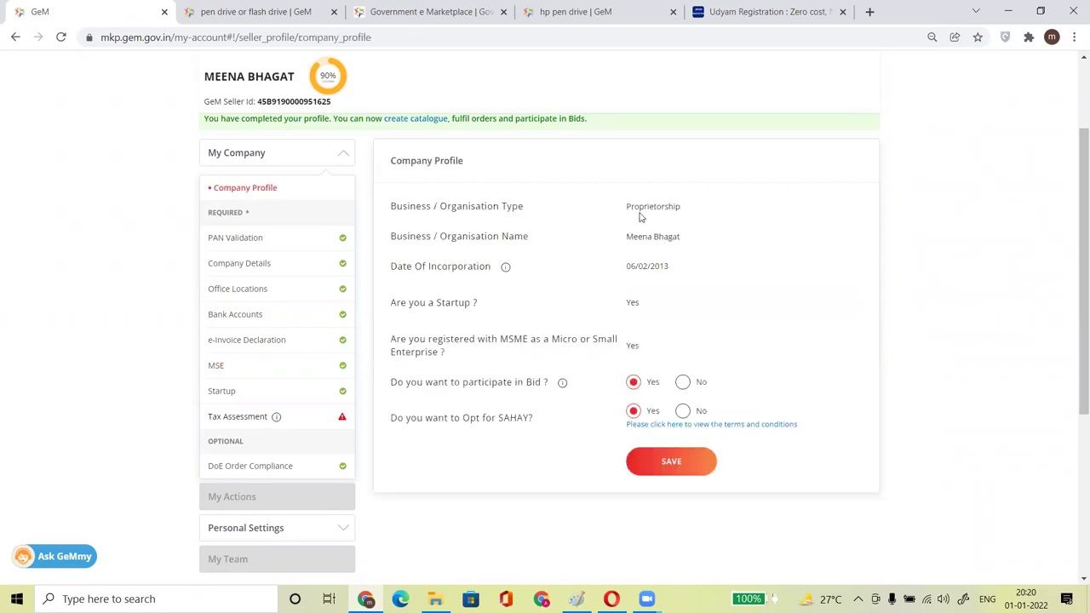
{"action": "left_click_drag", "start_coordinate": [626, 237], "coordinate": [700, 240]}
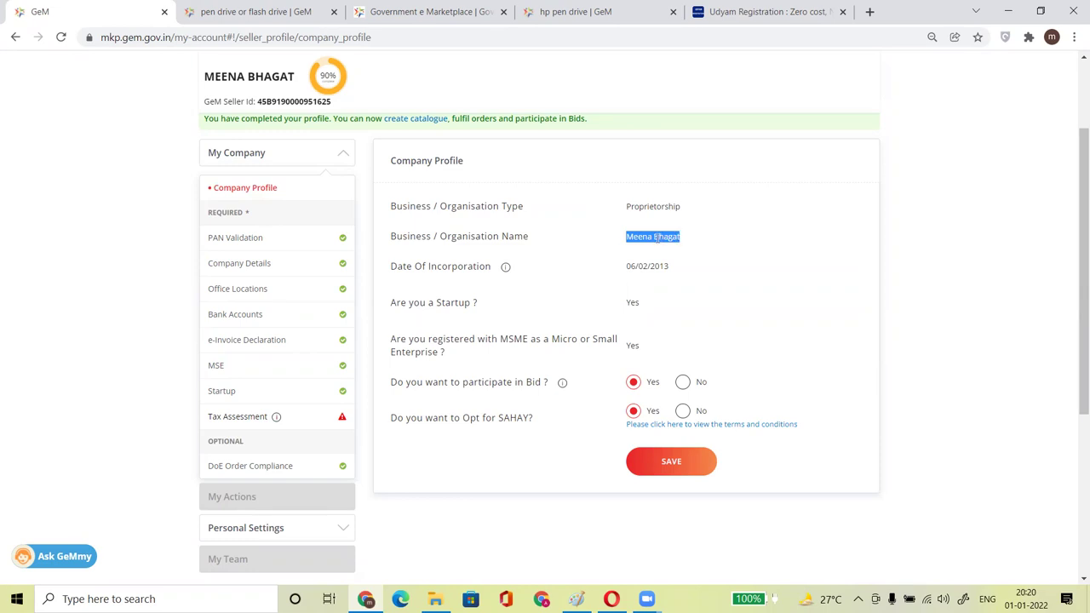
- Highlight the Business / Organisation Name value in the Company Profile again, extending one selection to the Date Of Incorporation
{"action": "left_click", "coordinate": [656, 237]}
{"action": "left_click_drag", "start_coordinate": [629, 237], "coordinate": [740, 247]}
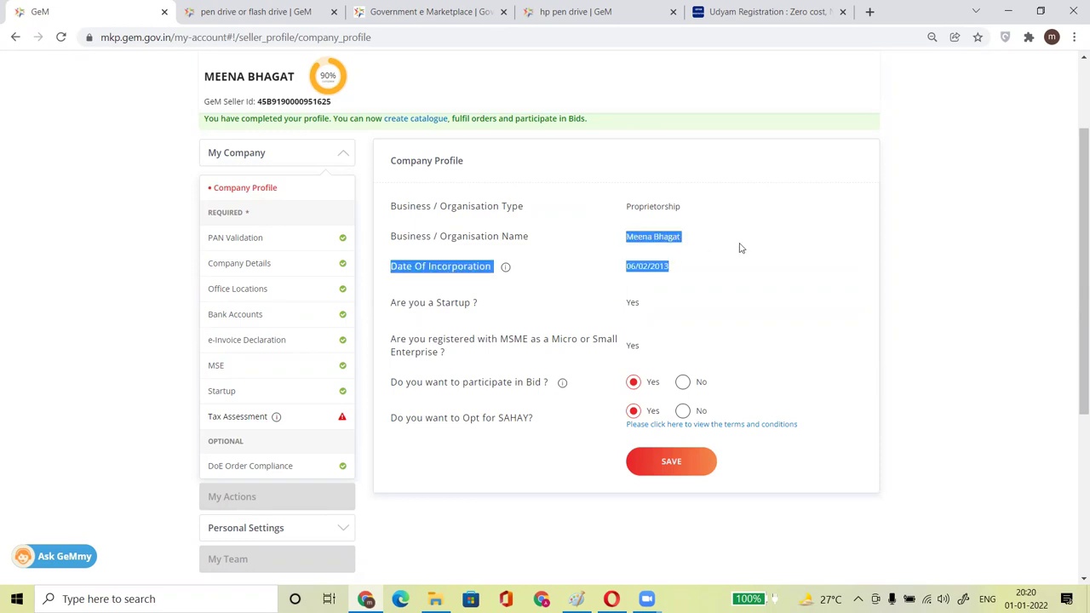
{"action": "left_click", "coordinate": [670, 235]}
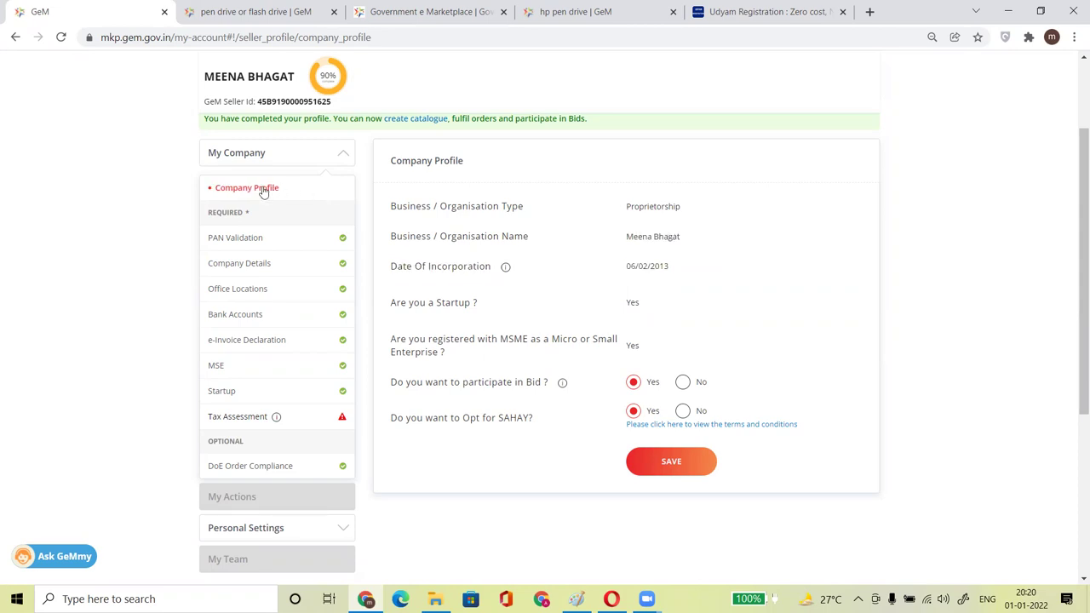
{"action": "triple_click", "coordinate": [653, 236]}
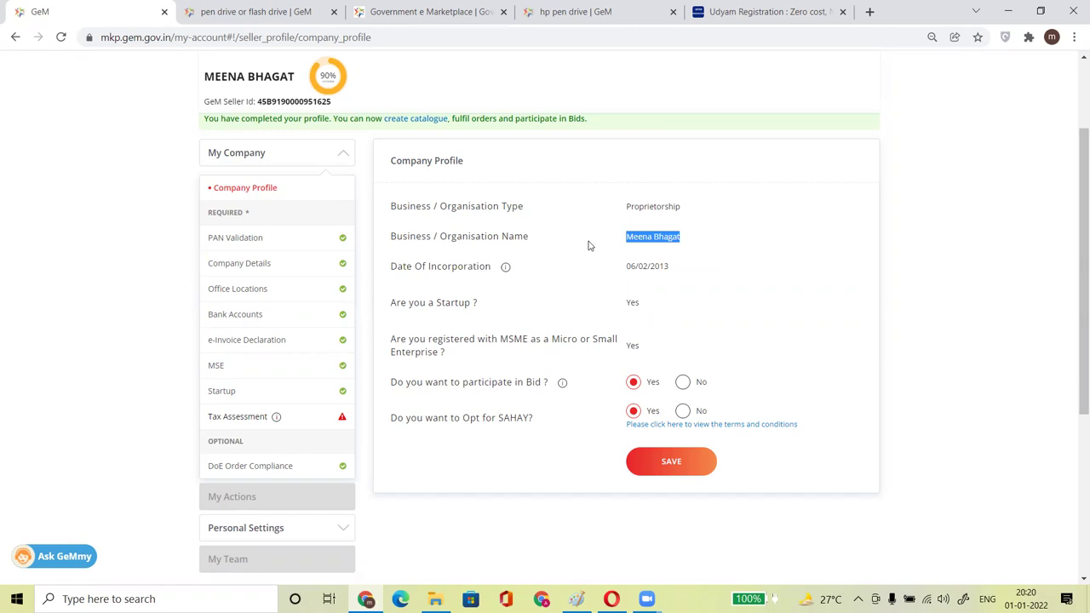
- View the Seller Profile under Personal Settings, and return to My Company to review the MSE section's Udyam details
{"action": "scroll", "coordinate": [383, 360], "scroll_direction": "down", "scroll_amount": 3}
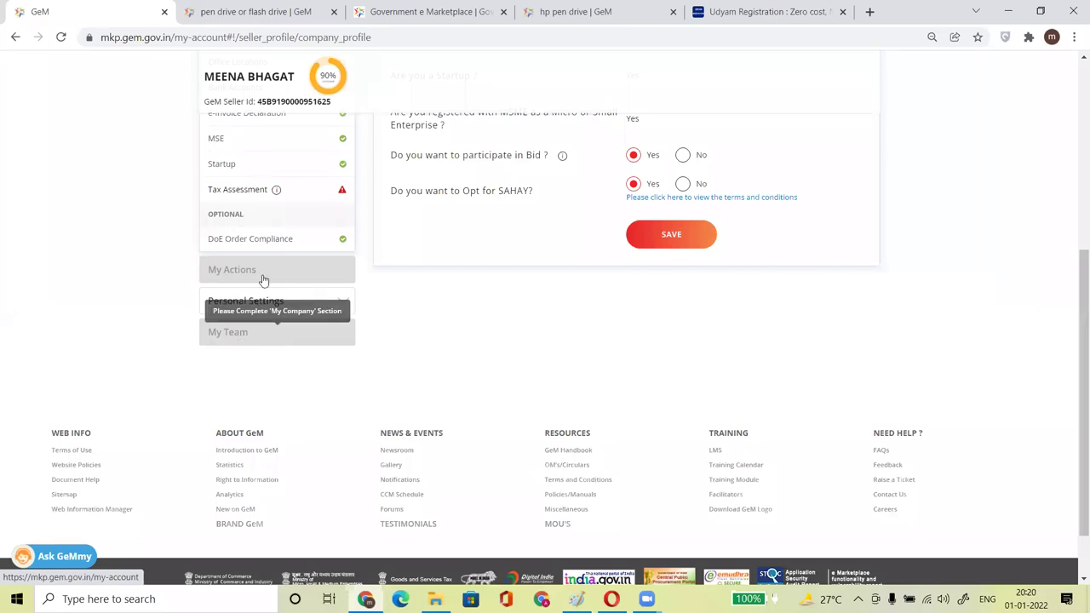
{"action": "left_click", "coordinate": [246, 303]}
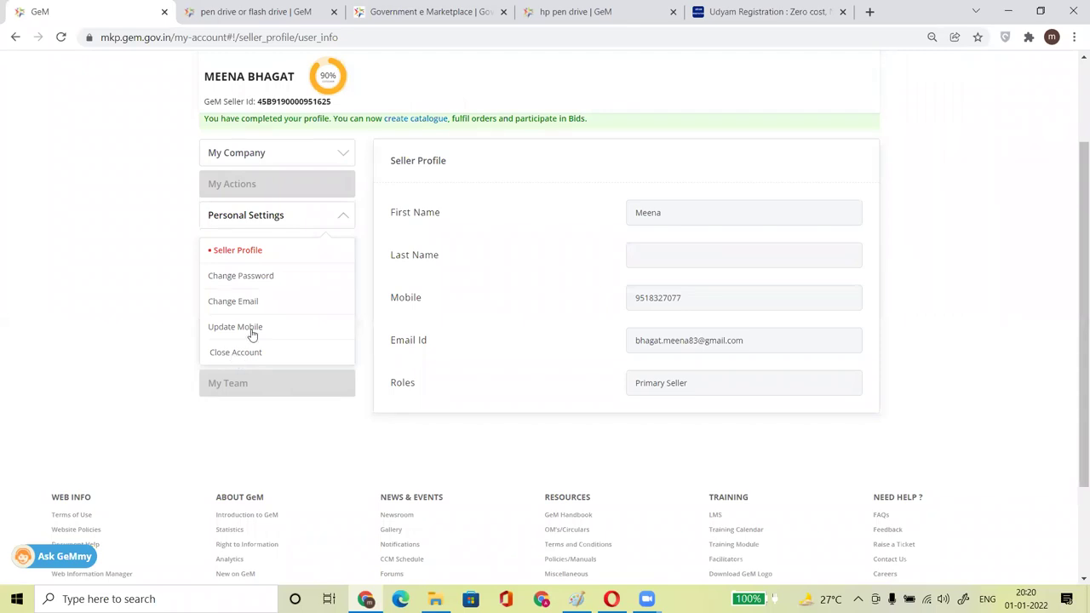
{"action": "left_click", "coordinate": [339, 218]}
{"action": "left_click_drag", "start_coordinate": [1075, 236], "coordinate": [1076, 128]}
{"action": "left_click", "coordinate": [317, 276]}
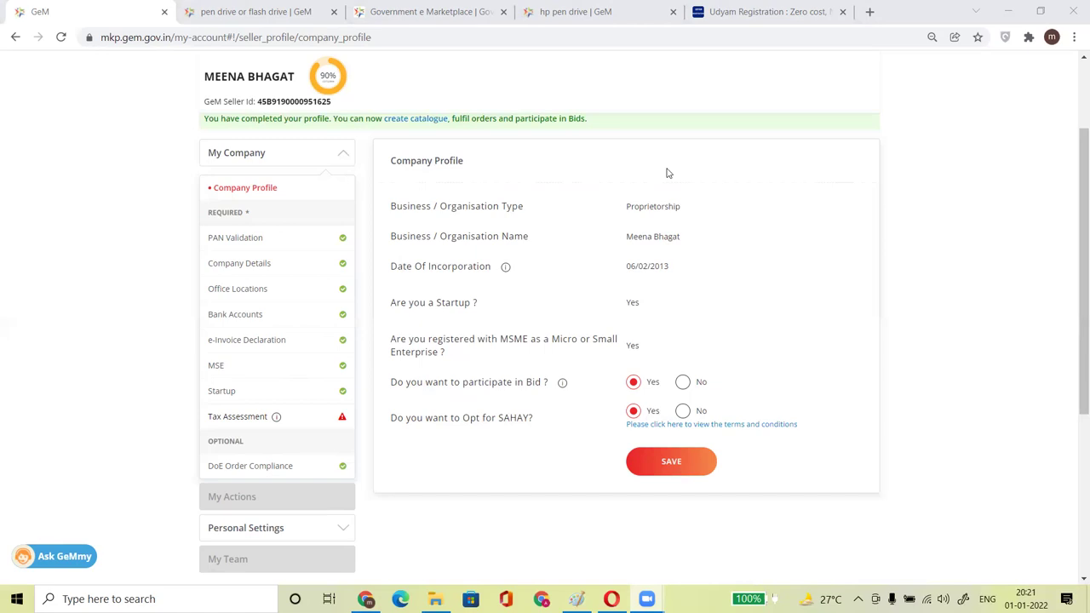
{"action": "left_click", "coordinate": [242, 367]}
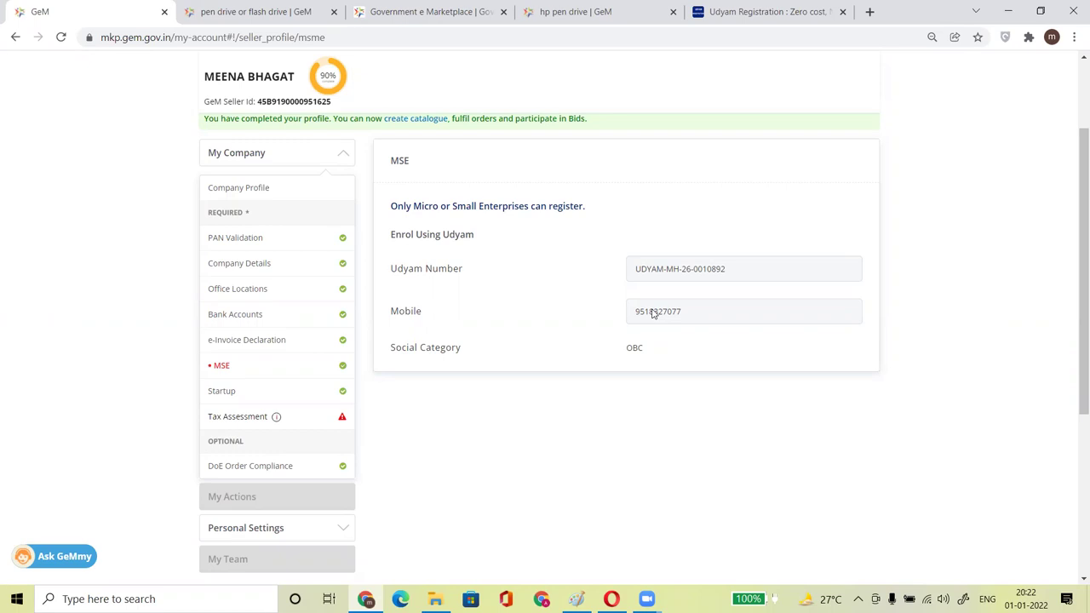
{"action": "left_click", "coordinate": [588, 587]}
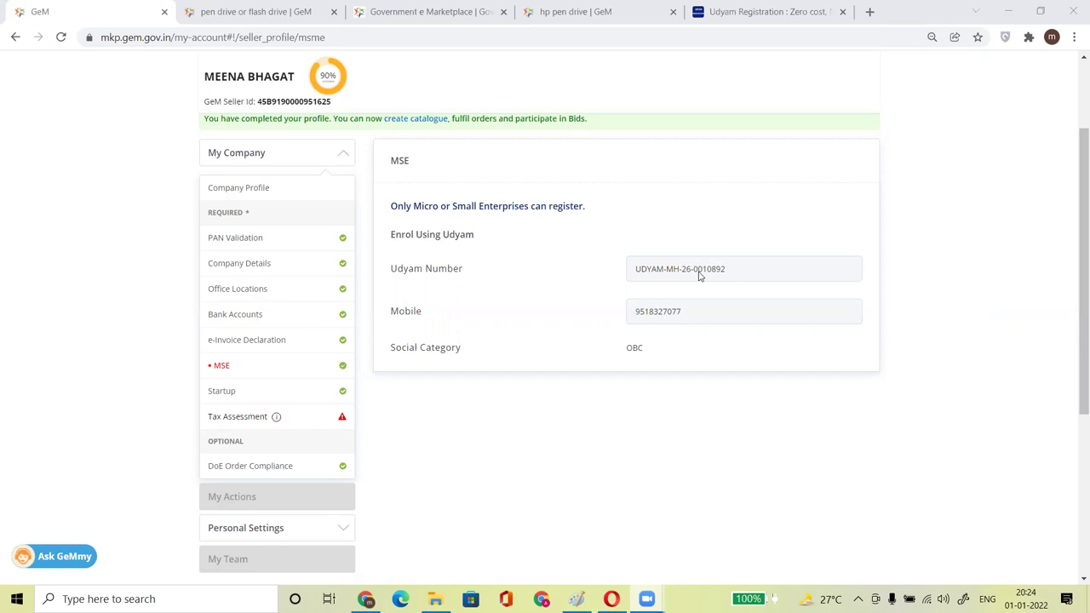
- Review the DPIIT eligibility criteria in the Startup section, highlighting the turnover limit and the scalable business model wording
{"action": "left_click", "coordinate": [247, 393]}
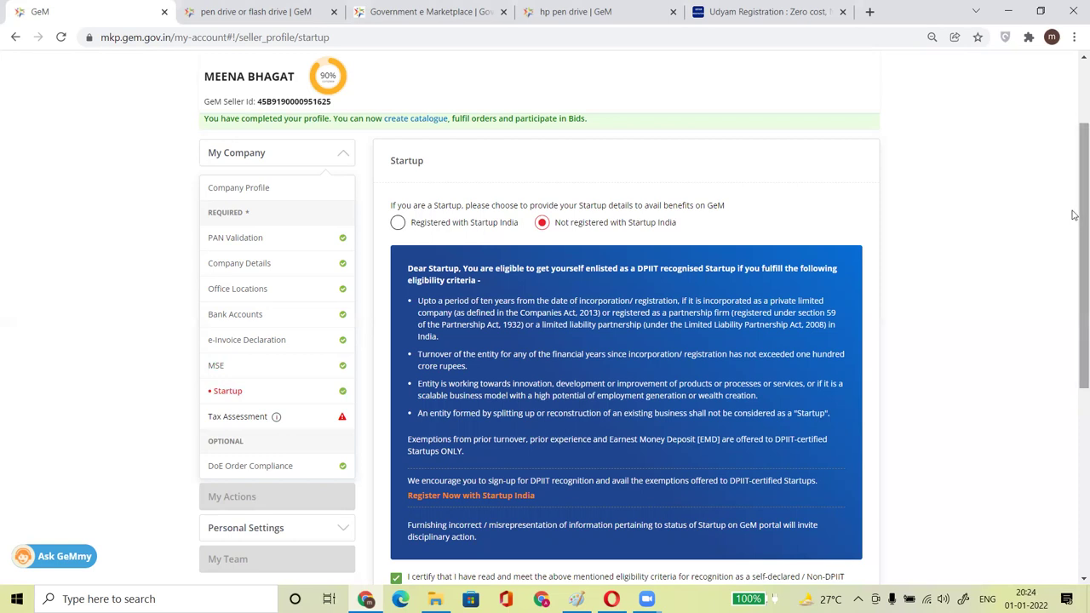
{"action": "left_click_drag", "start_coordinate": [1076, 220], "coordinate": [1075, 293]}
{"action": "scroll", "coordinate": [1074, 294], "scroll_direction": "up", "scroll_amount": 1}
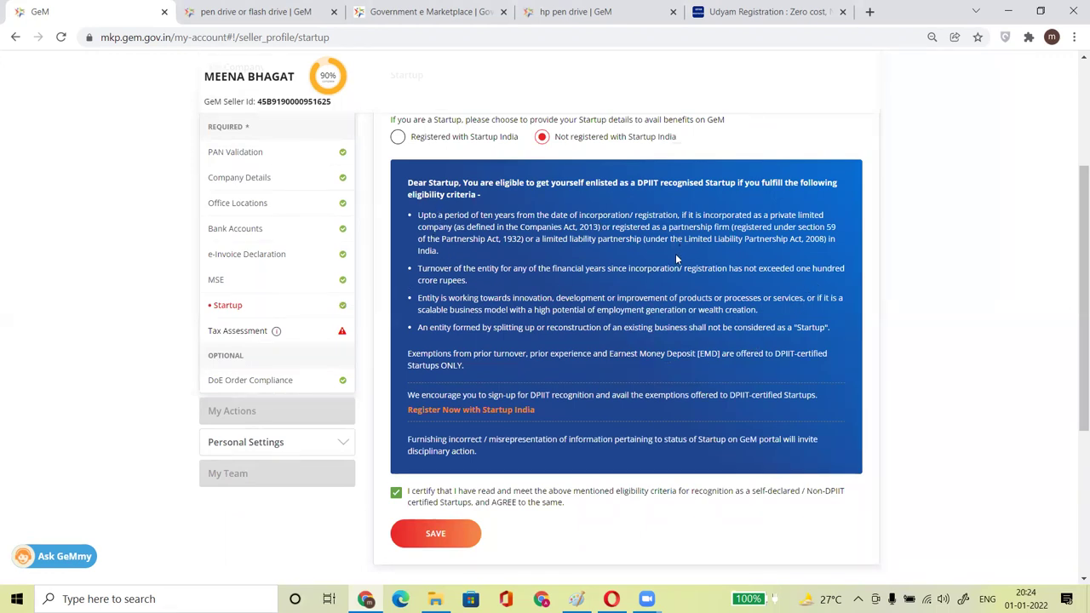
{"action": "left_click_drag", "start_coordinate": [438, 269], "coordinate": [824, 278]}
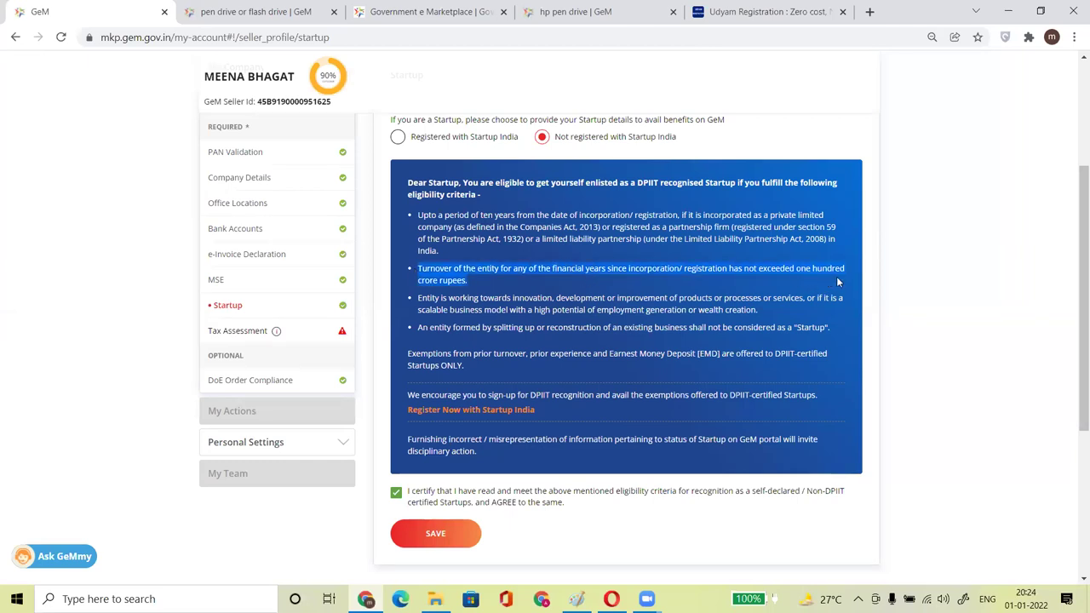
{"action": "left_click", "coordinate": [489, 311]}
{"action": "left_click_drag", "start_coordinate": [464, 310], "coordinate": [525, 310]}
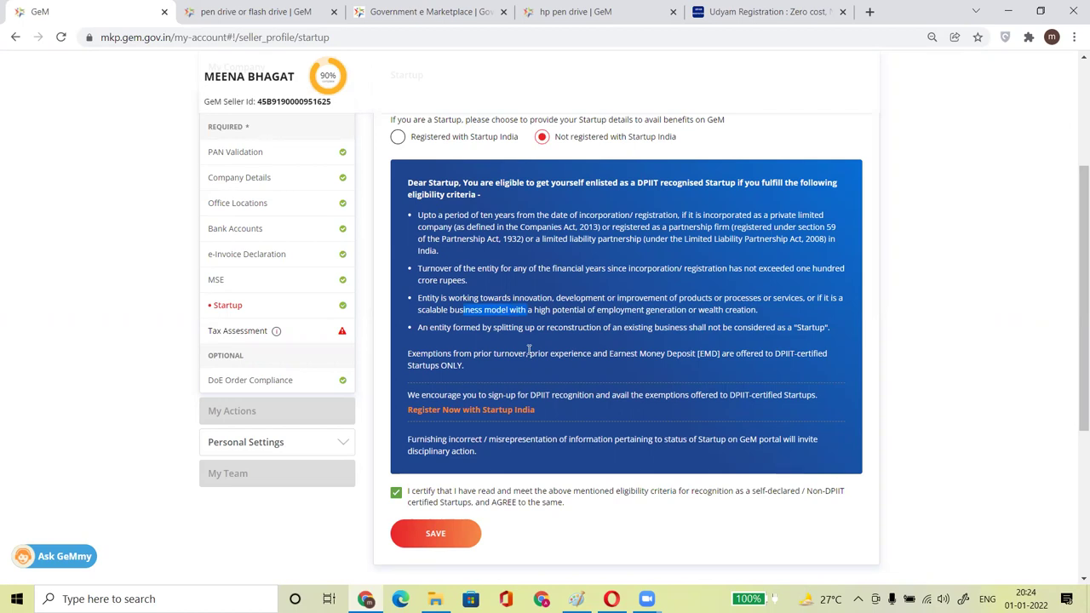
- Follow the Startup India registration link, accept the redirect, view the Startup Recognition & Tax Exemption page, and close it
{"action": "left_click", "coordinate": [457, 417]}
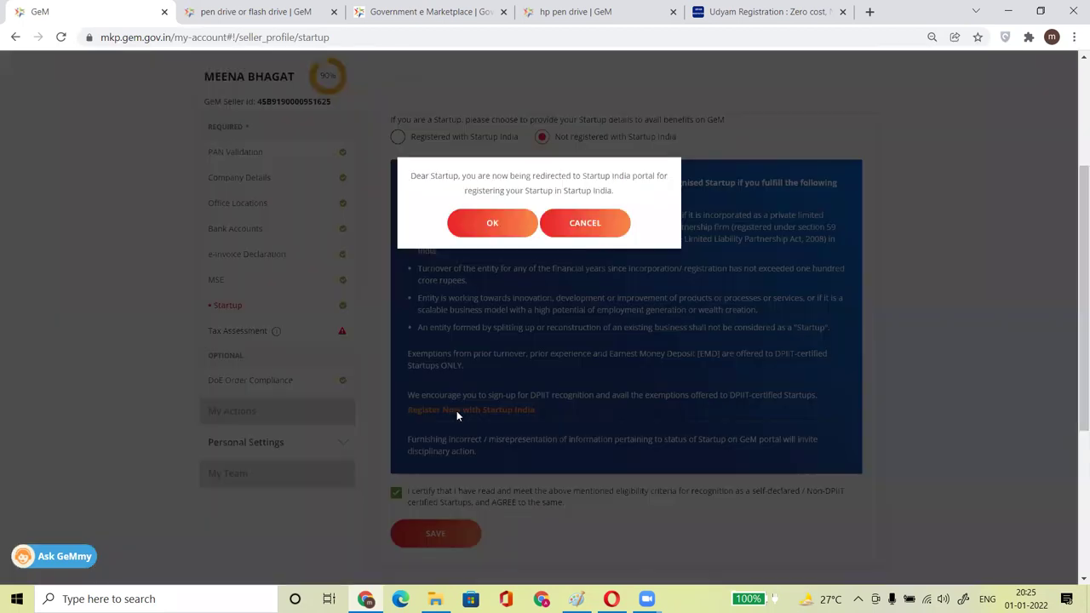
{"action": "left_click", "coordinate": [494, 225]}
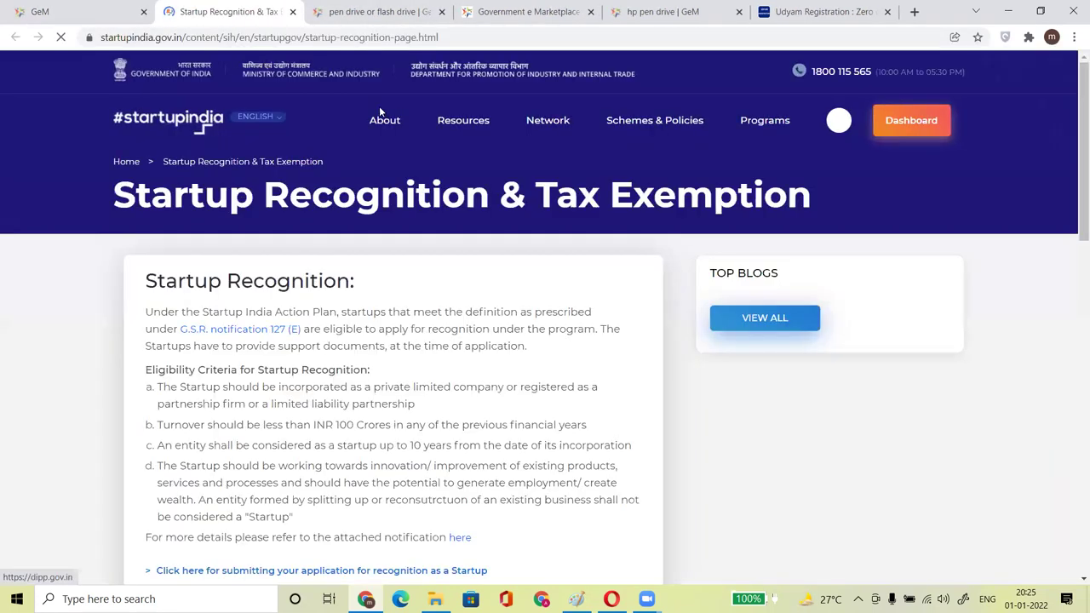
{"action": "mouse_move", "coordinate": [463, 120]}
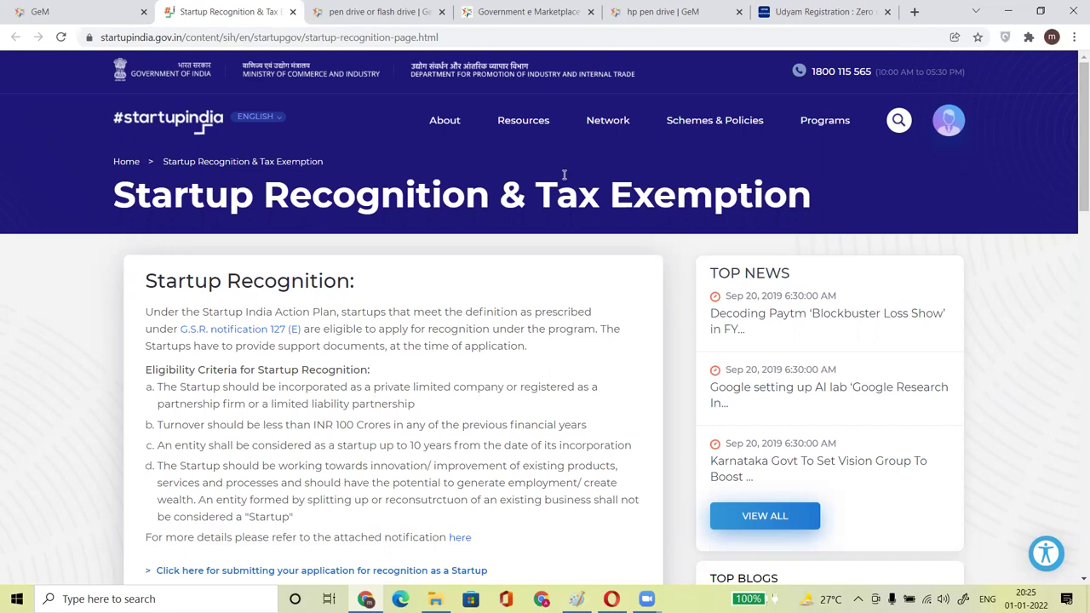
{"action": "left_click", "coordinate": [292, 11]}
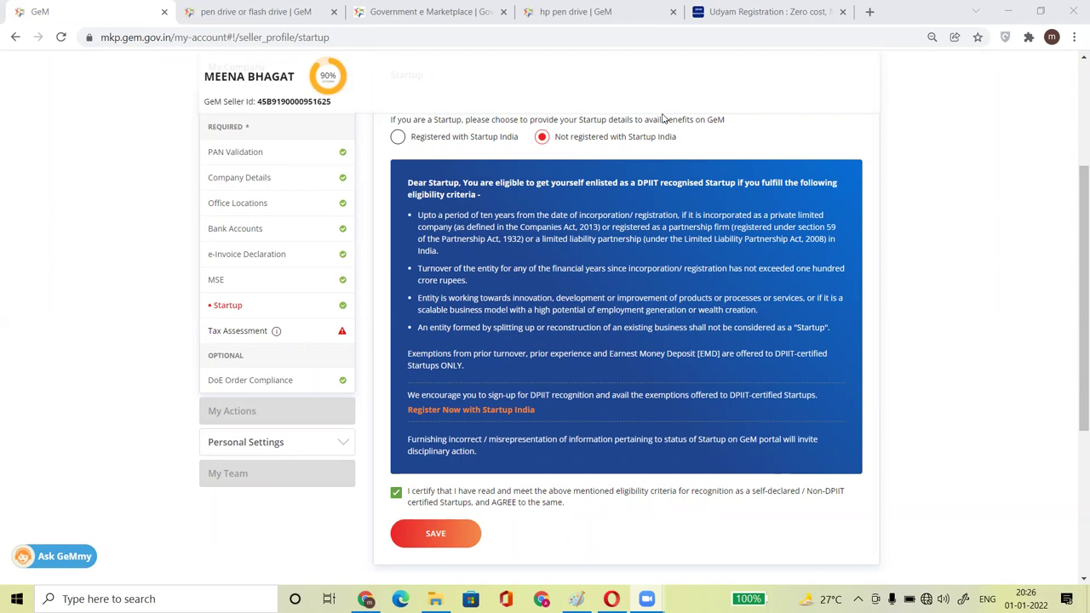
{"action": "right_click", "coordinate": [927, 599]}
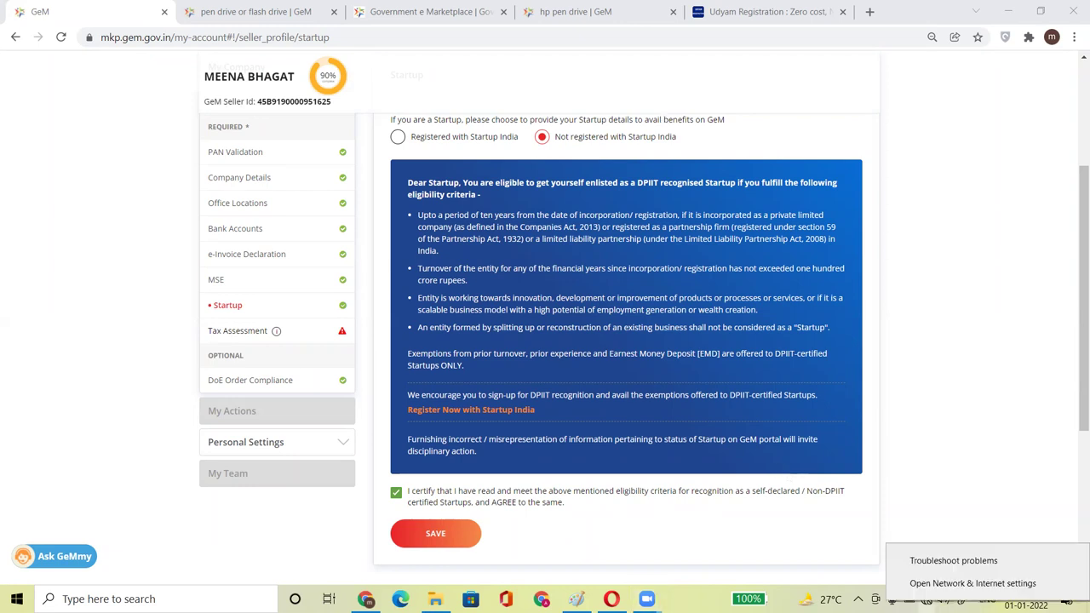
{"action": "left_click", "coordinate": [946, 508]}
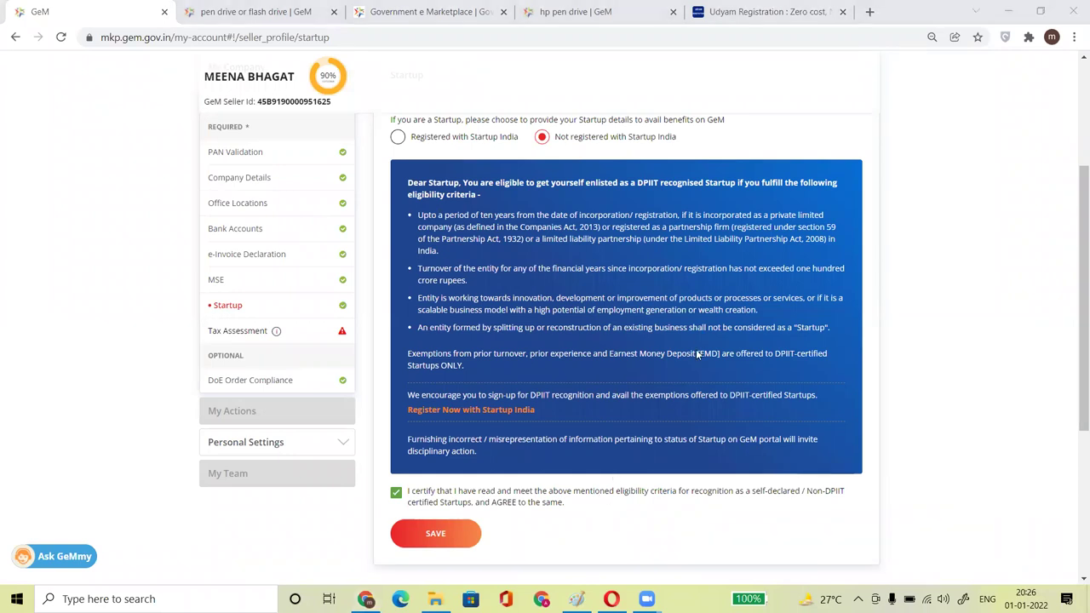
{"action": "right_click", "coordinate": [855, 528]}
{"action": "left_click", "coordinate": [694, 368]}
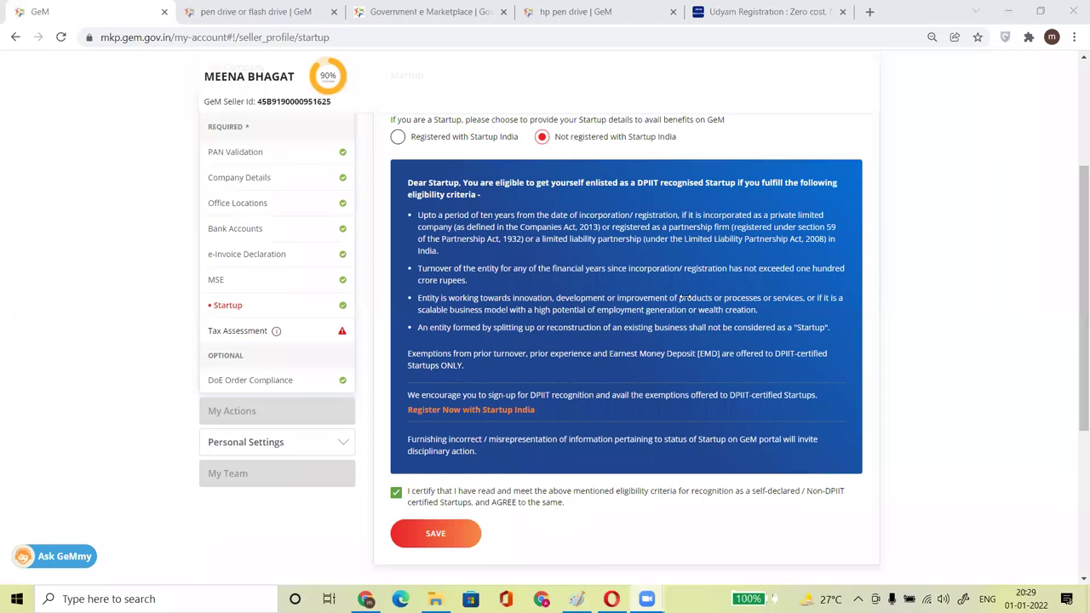
- Review the Tax Assessment section's instructions and ITR table, checking back briefly on the Company Profile in between
{"action": "left_click", "coordinate": [247, 335]}
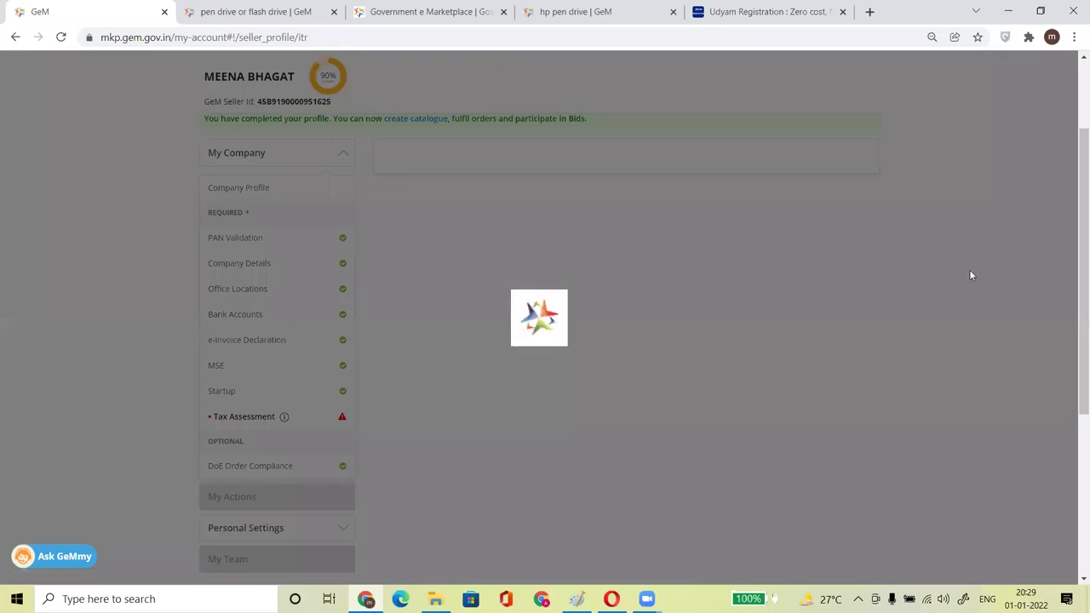
{"action": "scroll", "coordinate": [1073, 230], "scroll_direction": "down", "scroll_amount": 1}
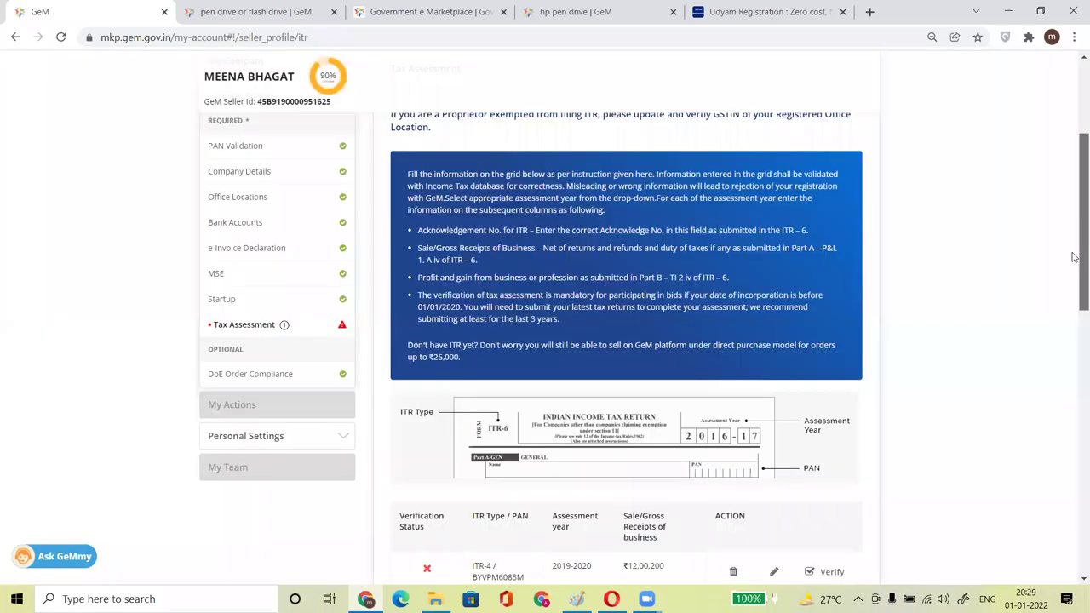
{"action": "scroll", "coordinate": [1073, 235], "scroll_direction": "up", "scroll_amount": 3}
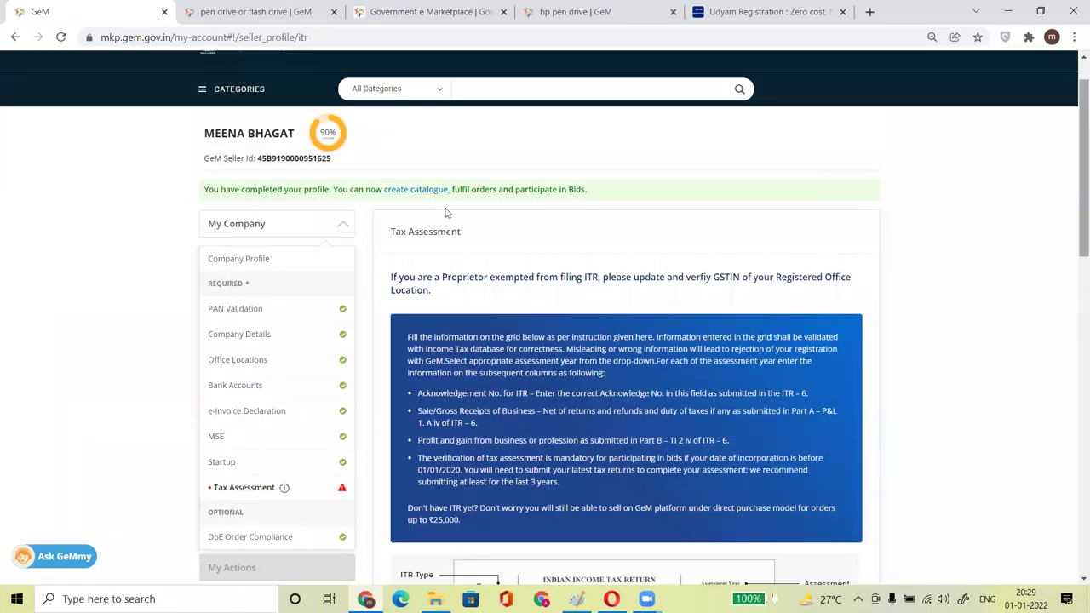
{"action": "left_click", "coordinate": [263, 264]}
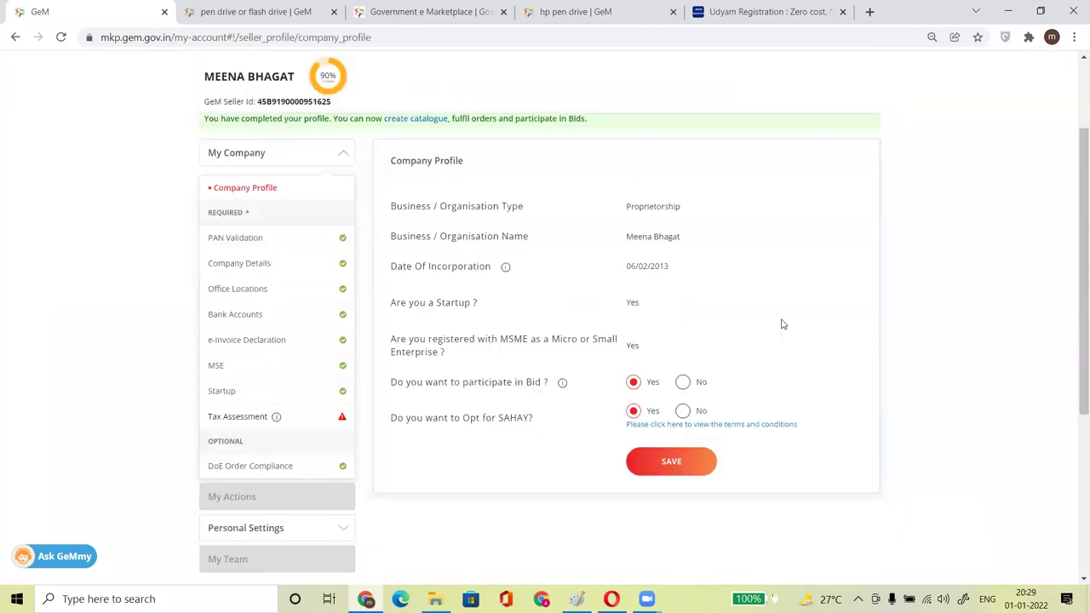
{"action": "left_click", "coordinate": [247, 416]}
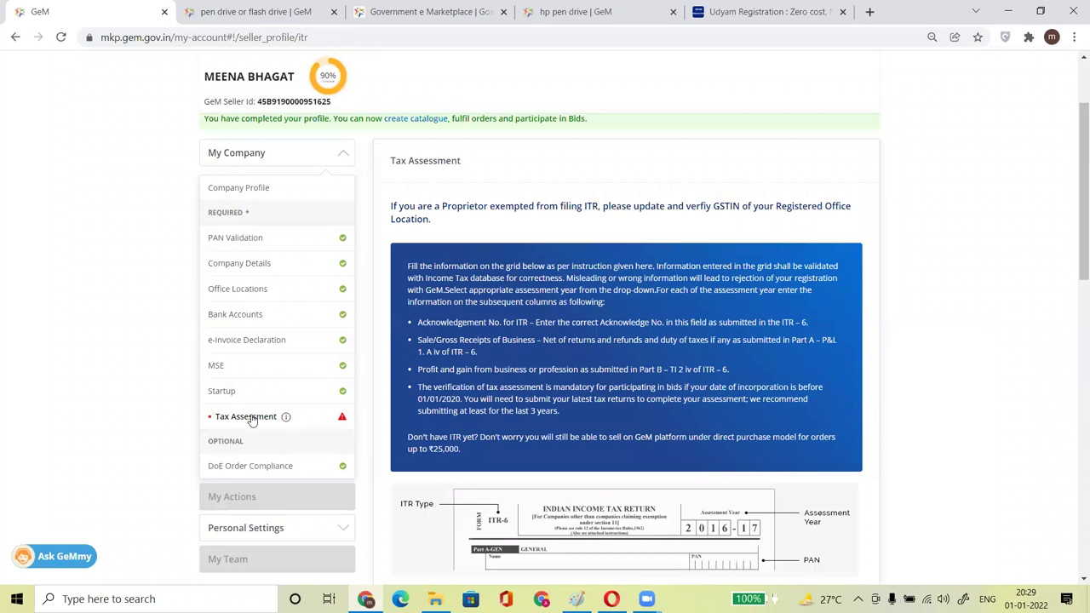
{"action": "left_click_drag", "start_coordinate": [1074, 213], "coordinate": [1074, 284]}
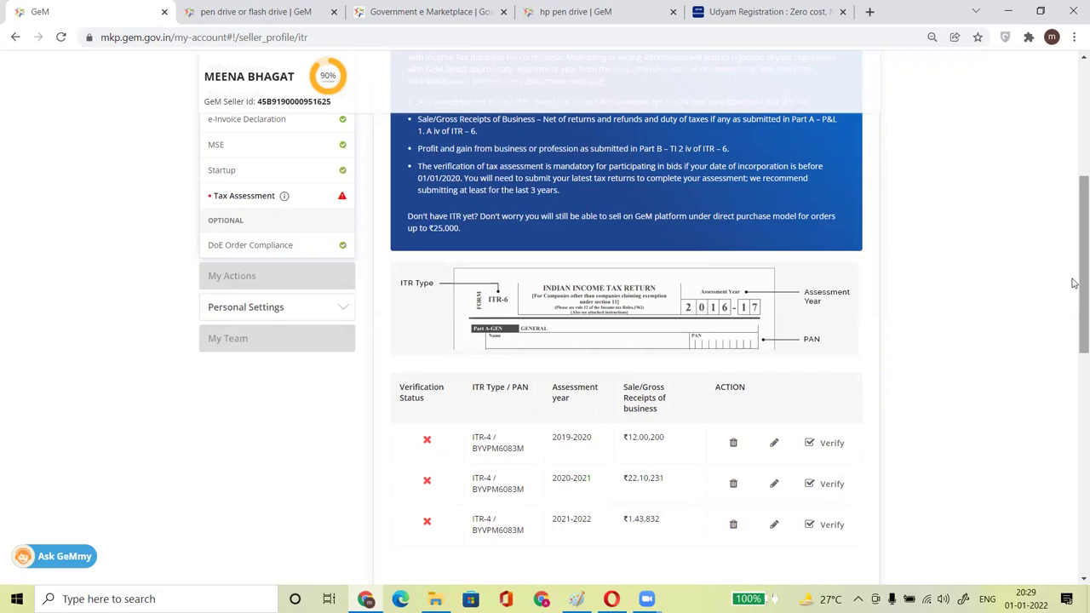
- Look through the browser's download history back to mid-December 2021 for a document, and return to the GeM seller profile
{"action": "left_click", "coordinate": [1075, 36]}
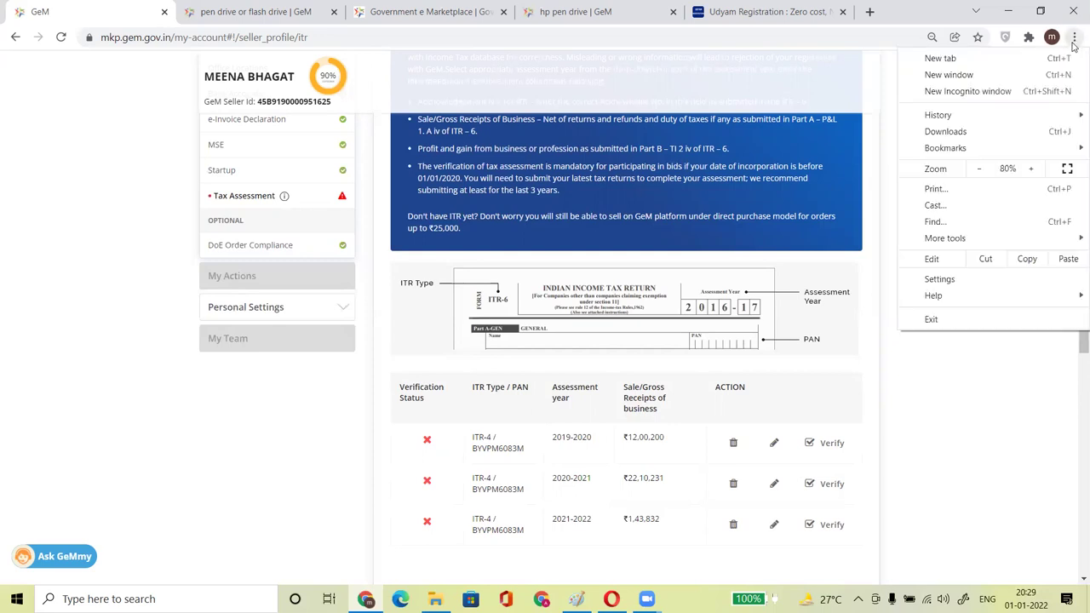
{"action": "left_click", "coordinate": [986, 134]}
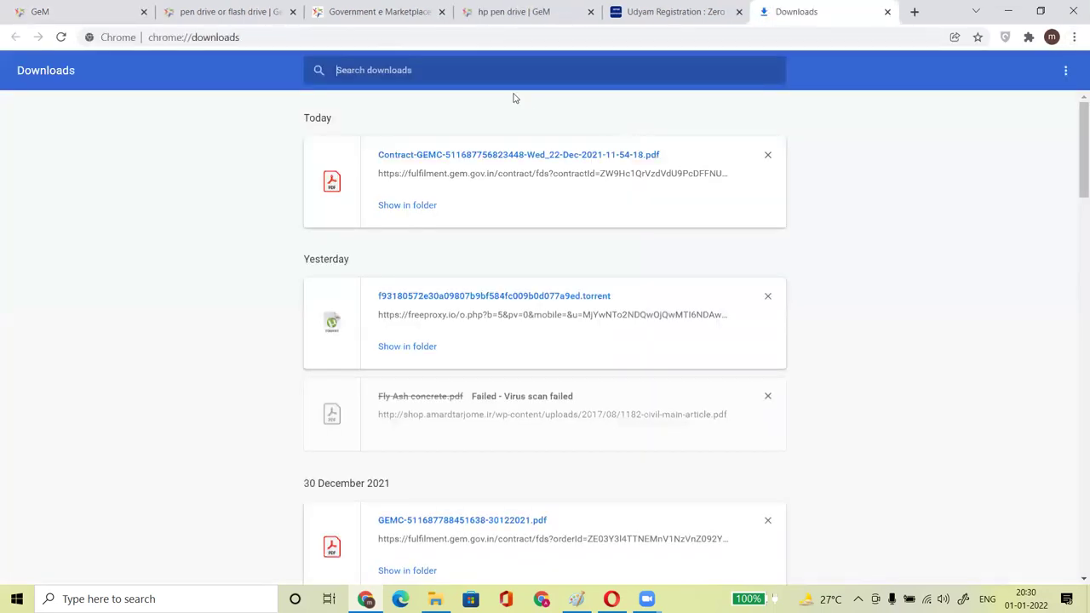
{"action": "left_click_drag", "start_coordinate": [1075, 175], "coordinate": [1073, 566]}
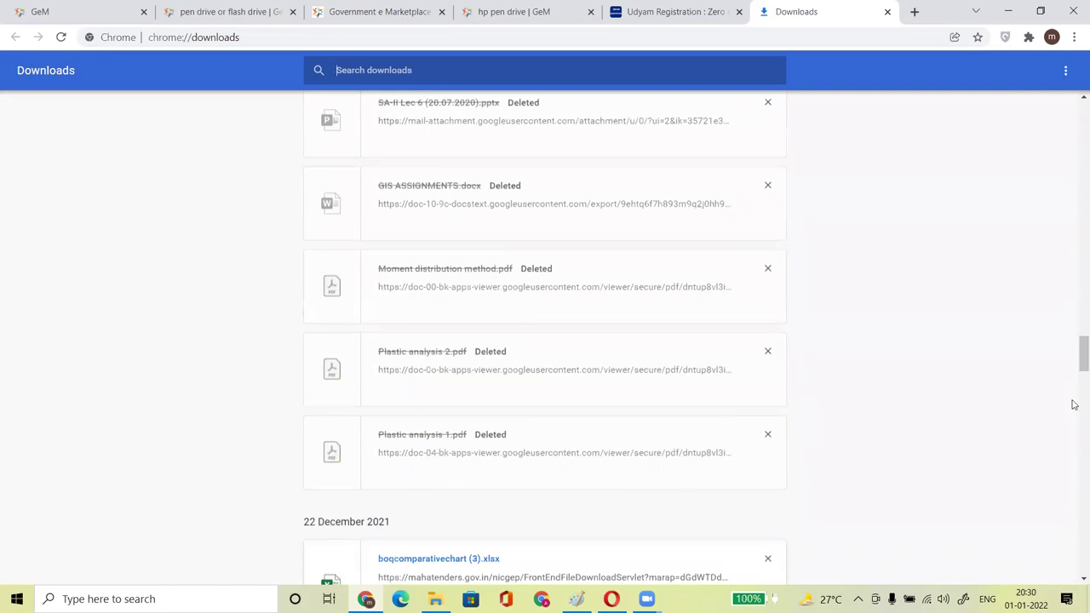
{"action": "left_click_drag", "start_coordinate": [1074, 365], "coordinate": [1074, 552]}
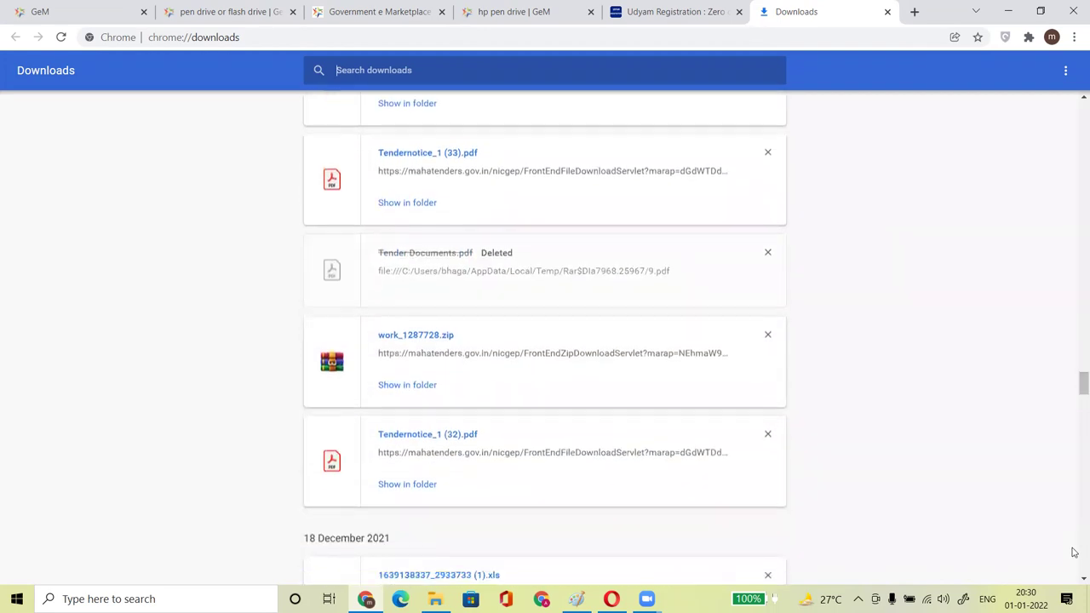
{"action": "scroll", "coordinate": [1075, 584], "scroll_direction": "down", "scroll_amount": 5}
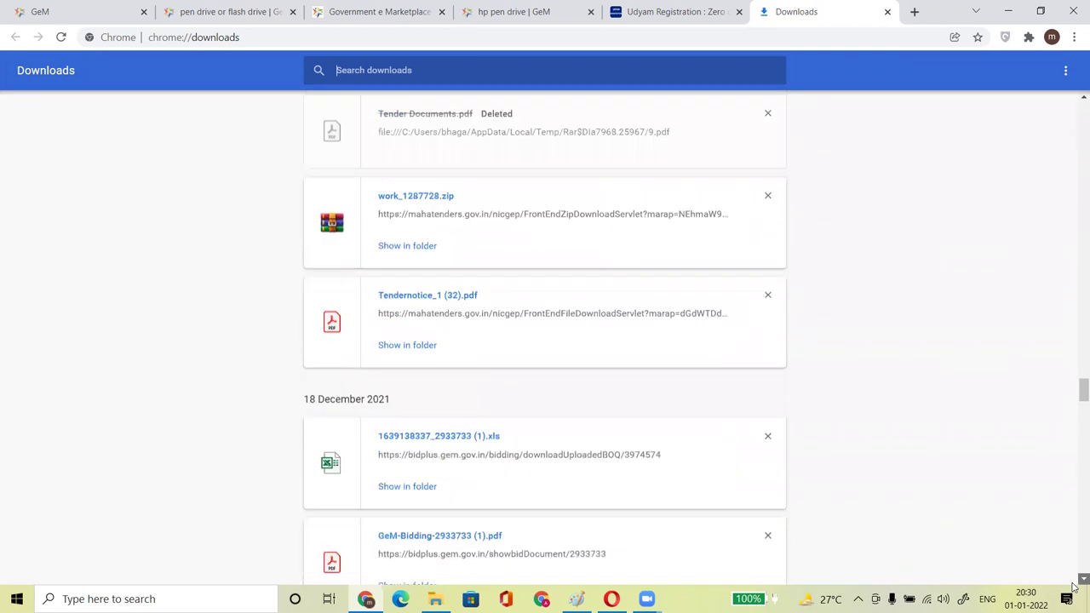
{"action": "scroll", "coordinate": [1075, 586], "scroll_direction": "down", "scroll_amount": 5}
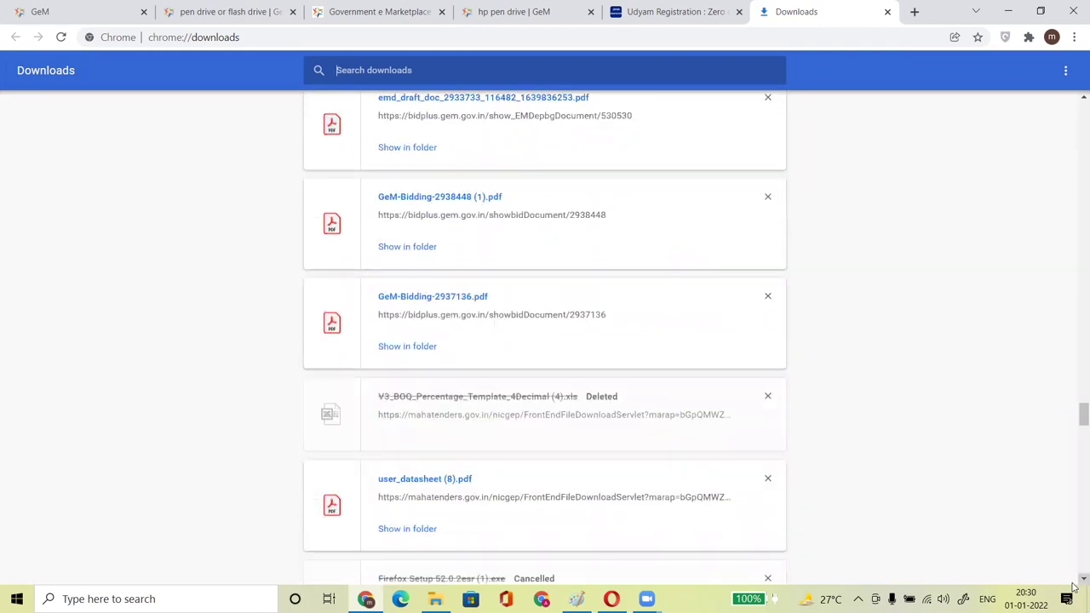
{"action": "scroll", "coordinate": [1074, 586], "scroll_direction": "down", "scroll_amount": 5}
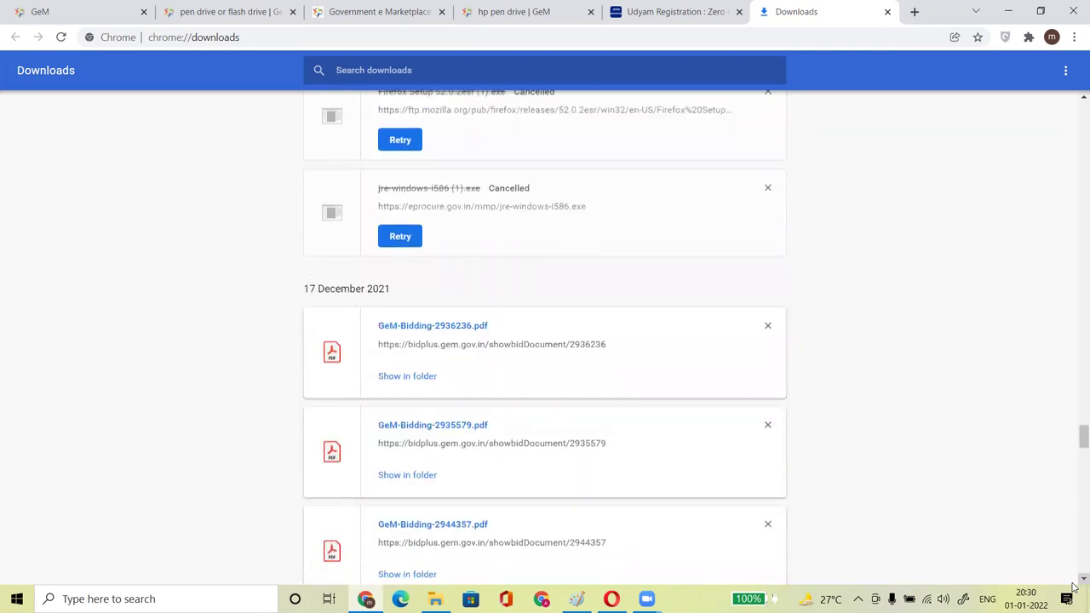
{"action": "scroll", "coordinate": [1074, 586], "scroll_direction": "down", "scroll_amount": 3}
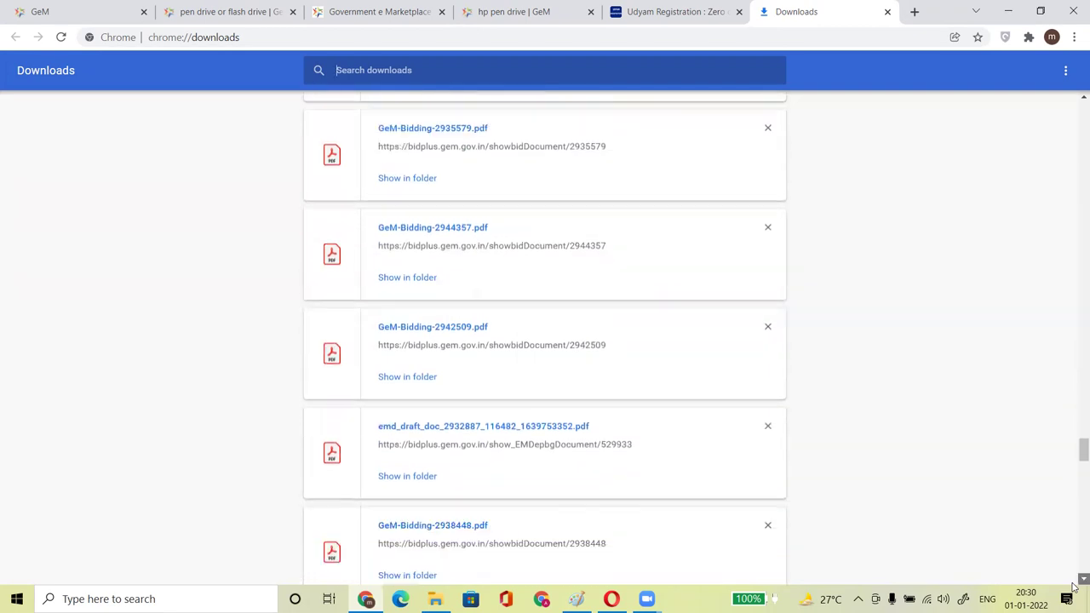
{"action": "scroll", "coordinate": [1075, 586], "scroll_direction": "down", "scroll_amount": 5}
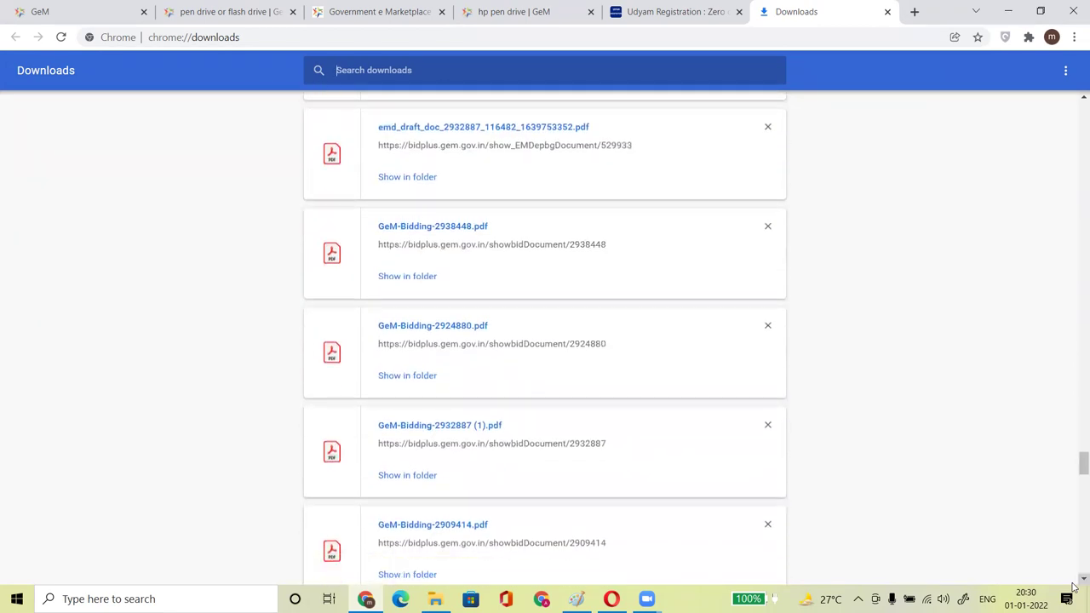
{"action": "scroll", "coordinate": [1075, 585], "scroll_direction": "down", "scroll_amount": 4}
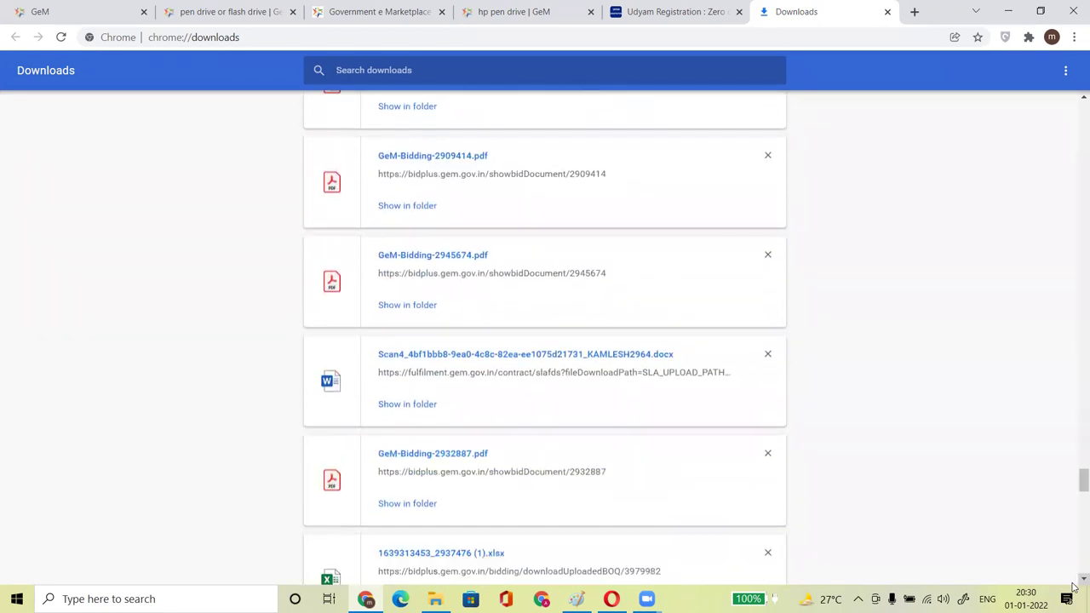
{"action": "scroll", "coordinate": [1074, 586], "scroll_direction": "down", "scroll_amount": 4}
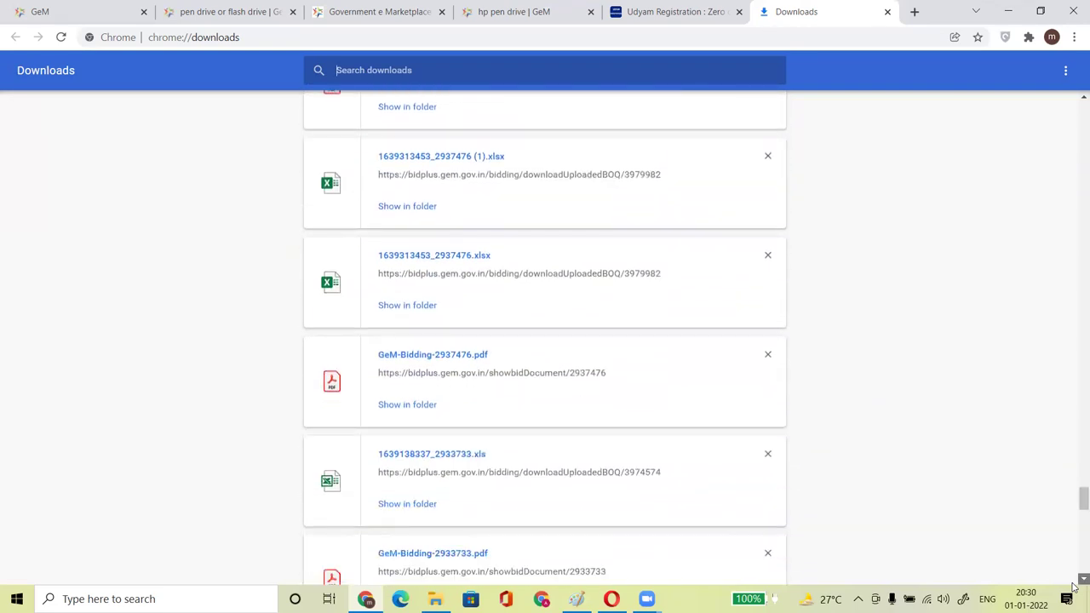
{"action": "scroll", "coordinate": [1074, 586], "scroll_direction": "down", "scroll_amount": 3}
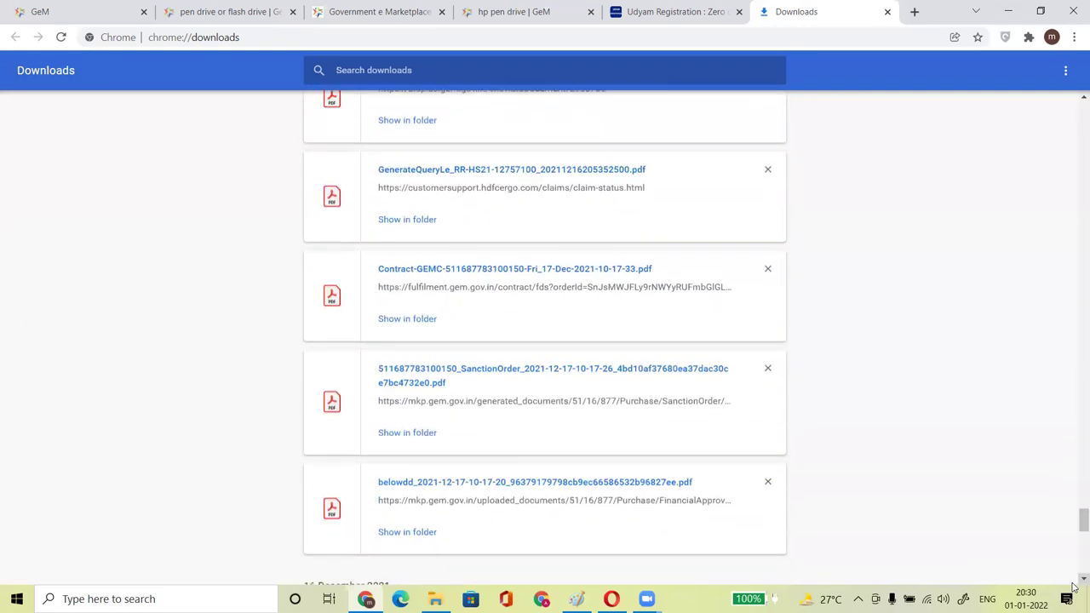
{"action": "scroll", "coordinate": [1074, 585], "scroll_direction": "down", "scroll_amount": 2}
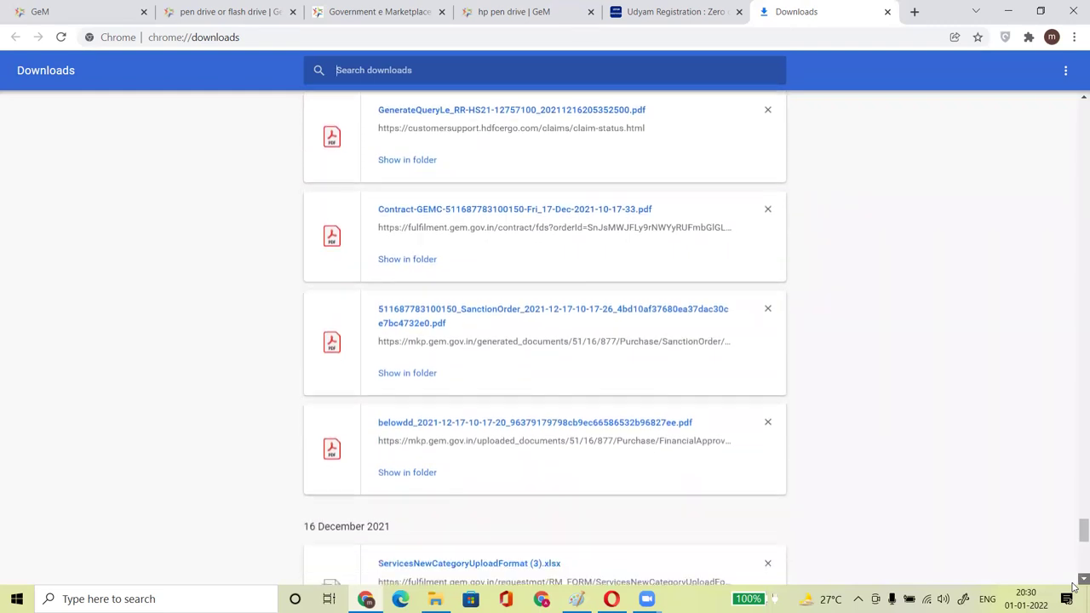
{"action": "scroll", "coordinate": [1074, 585], "scroll_direction": "down", "scroll_amount": 5}
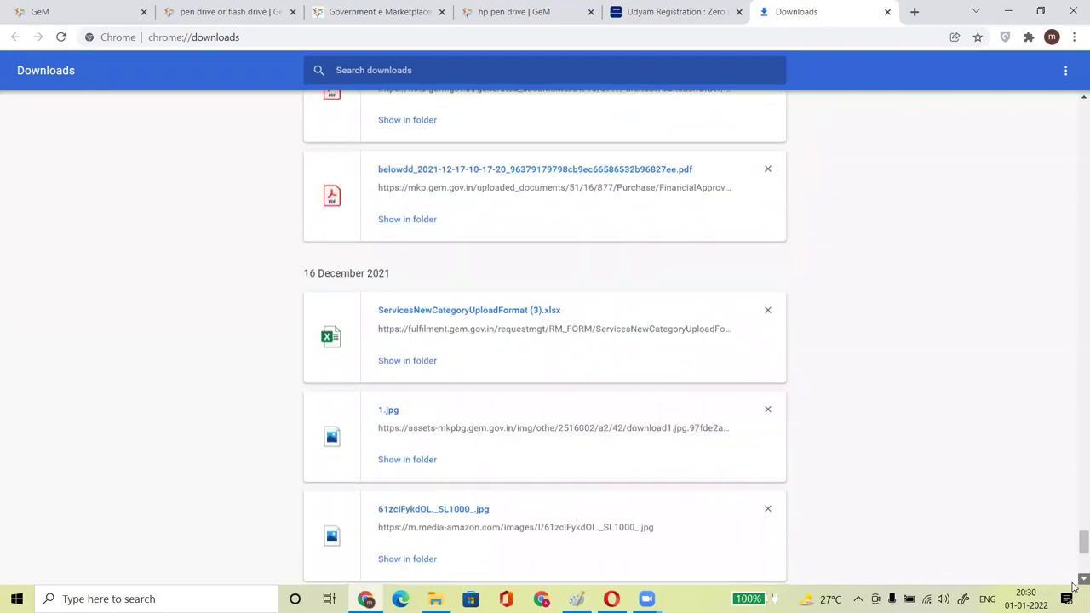
{"action": "scroll", "coordinate": [1075, 586], "scroll_direction": "down", "scroll_amount": 5}
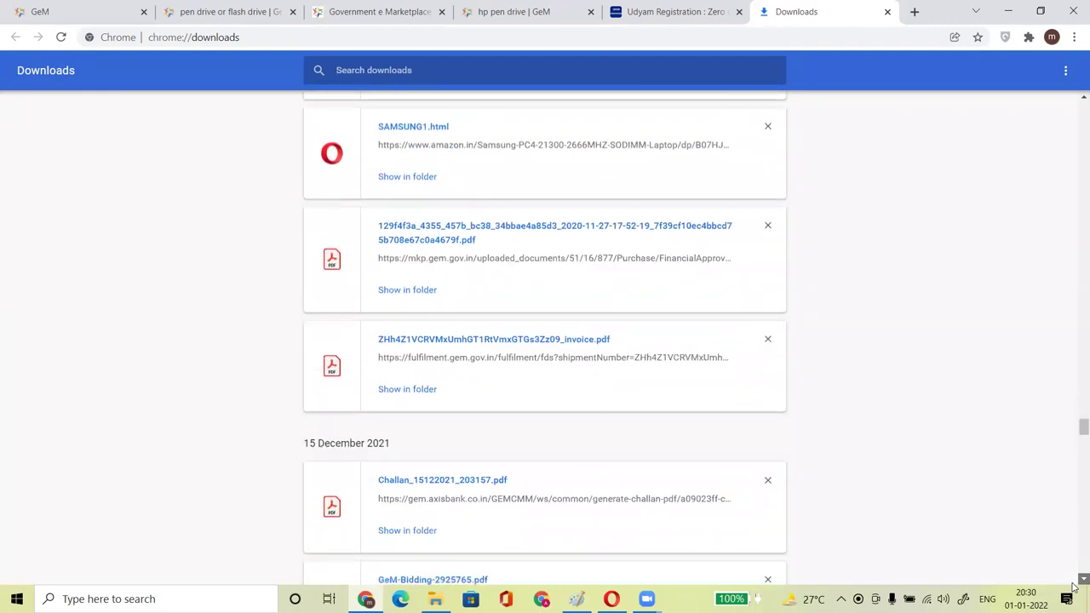
{"action": "scroll", "coordinate": [1075, 586], "scroll_direction": "down", "scroll_amount": 3}
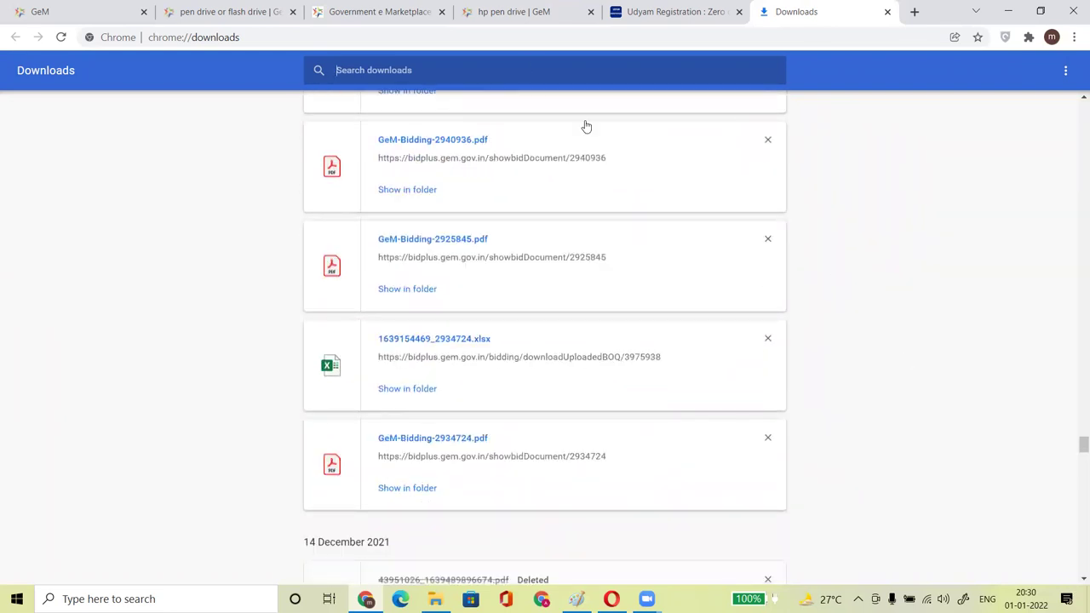
{"action": "left_click", "coordinate": [192, 11]}
{"action": "left_click", "coordinate": [102, 11]}
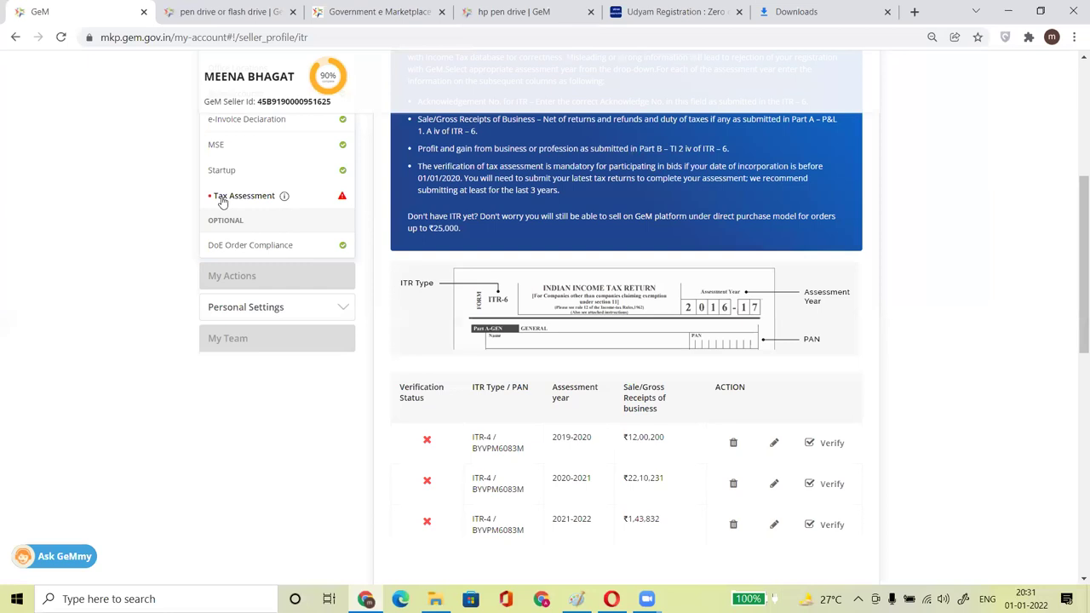
- View the DoE Order Compliance section and skim its registration format document for bidders from countries sharing a land border, closing it when done
{"action": "left_click", "coordinate": [278, 246]}
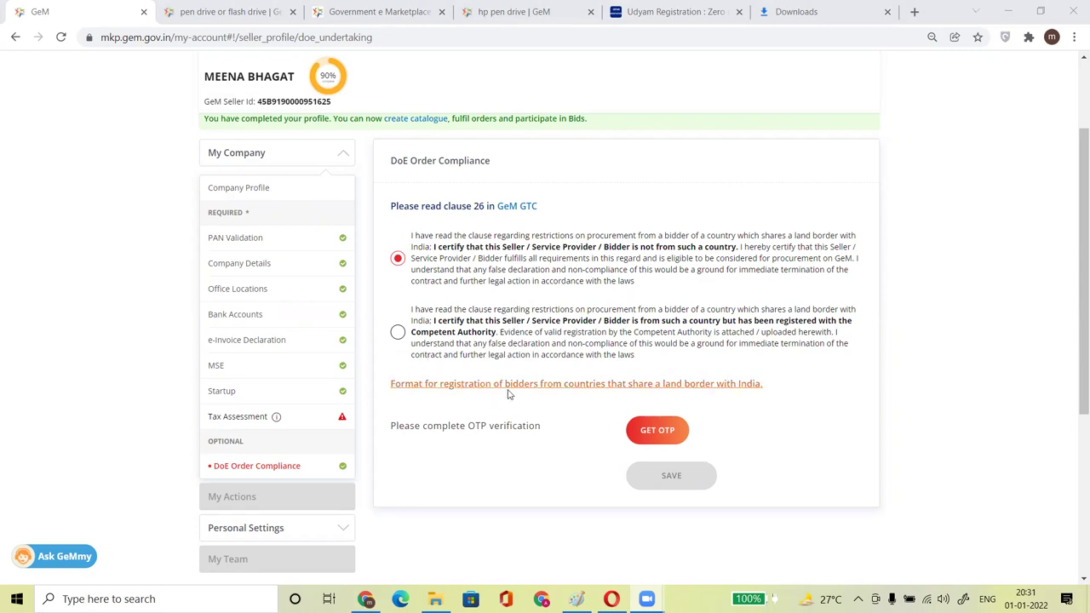
{"action": "left_click", "coordinate": [510, 385]}
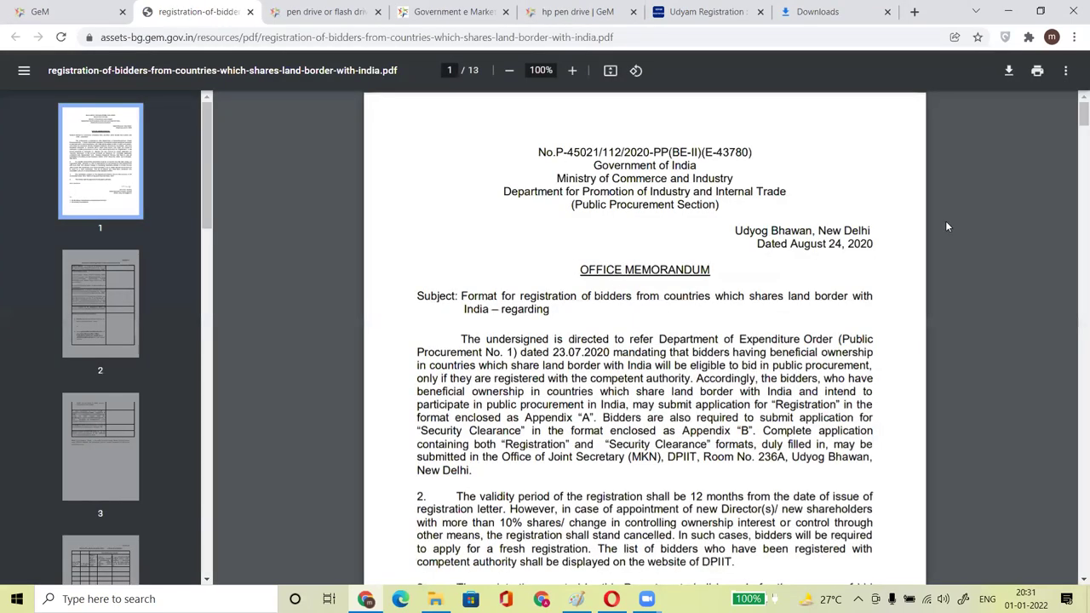
{"action": "left_click_drag", "start_coordinate": [1076, 123], "coordinate": [1073, 220]}
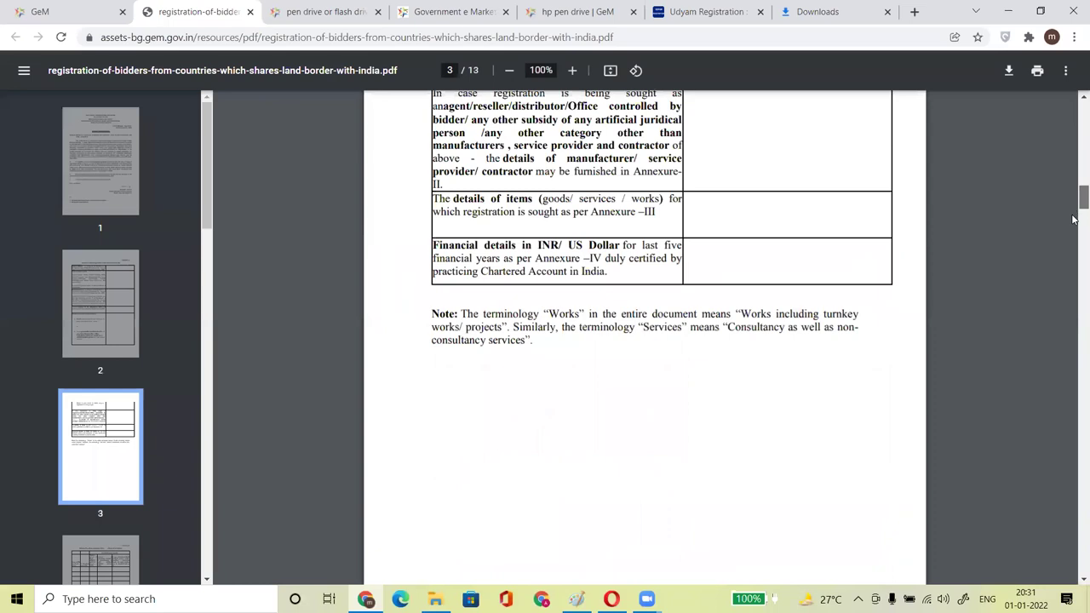
{"action": "left_click", "coordinate": [249, 14]}
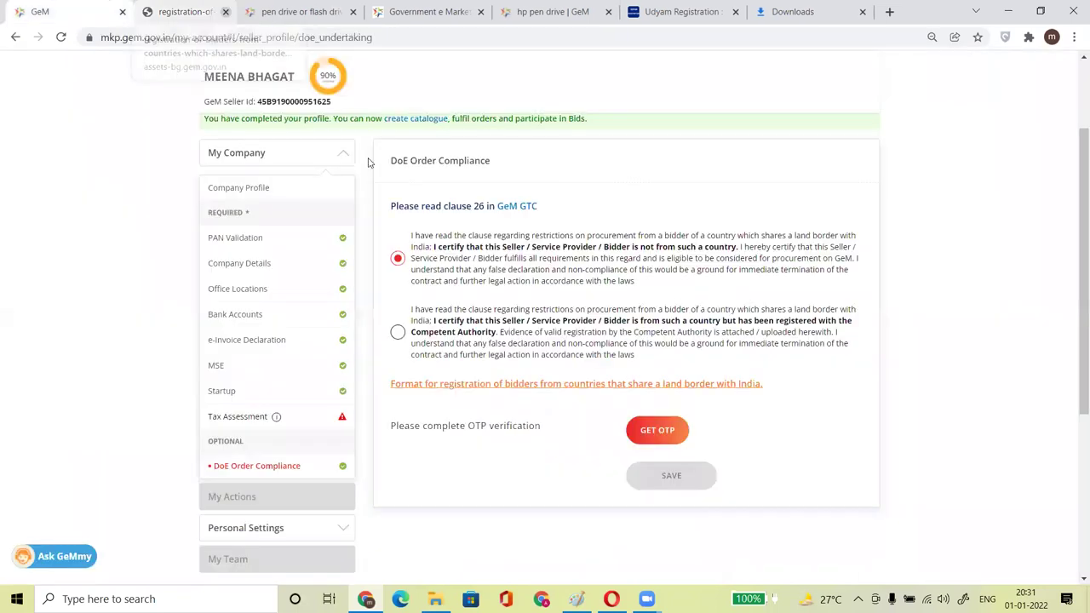
- Compare the requirements of the two DoE land-border declarations, leaving the one certifying the seller is not from such a country selected
{"action": "left_click", "coordinate": [397, 332]}
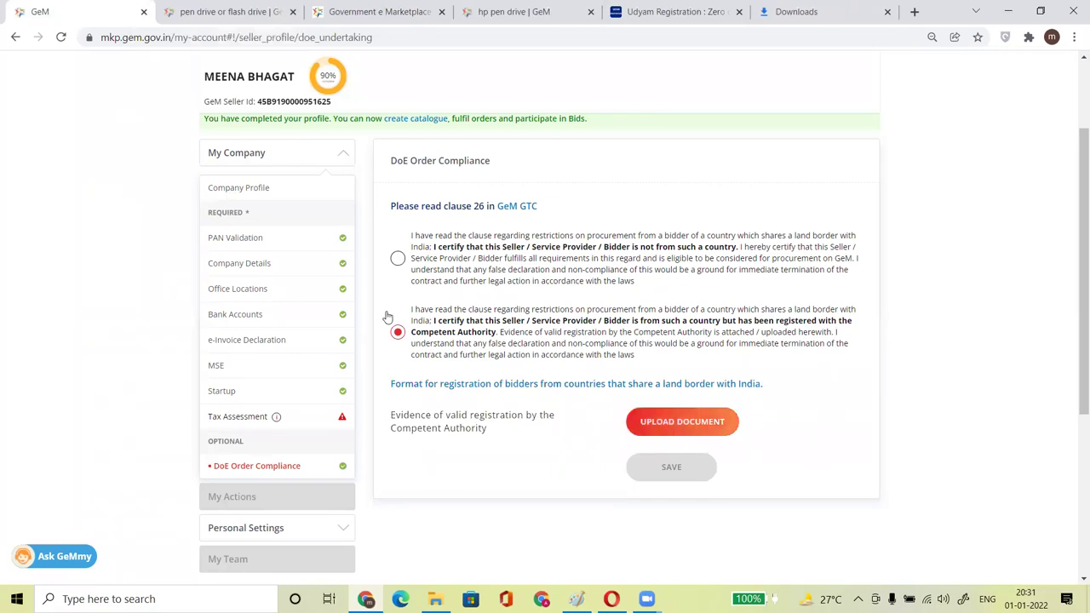
{"action": "left_click", "coordinate": [398, 259]}
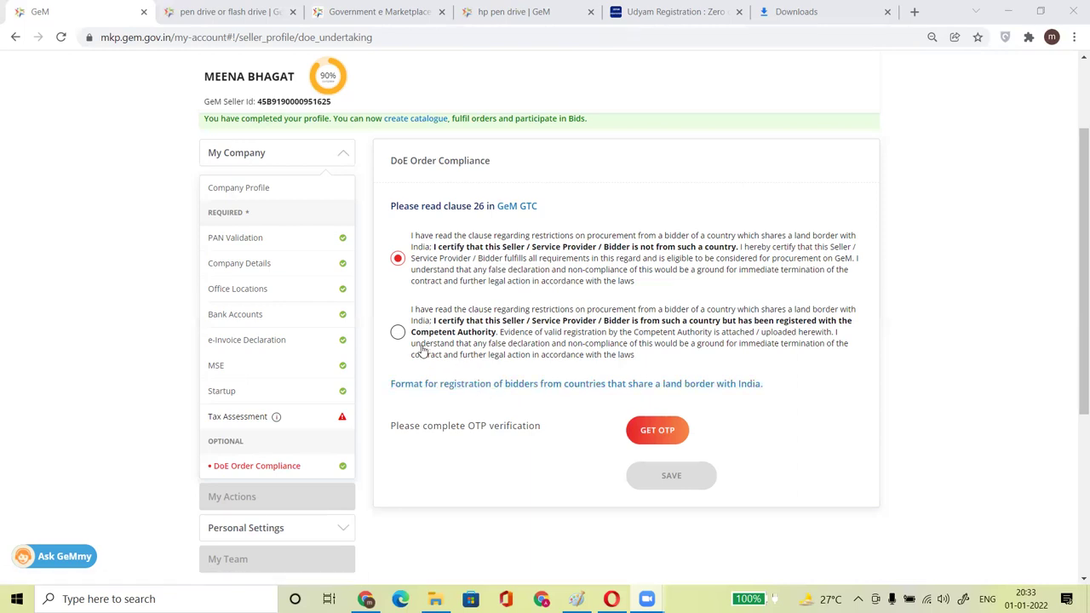
{"action": "left_click", "coordinate": [396, 334]}
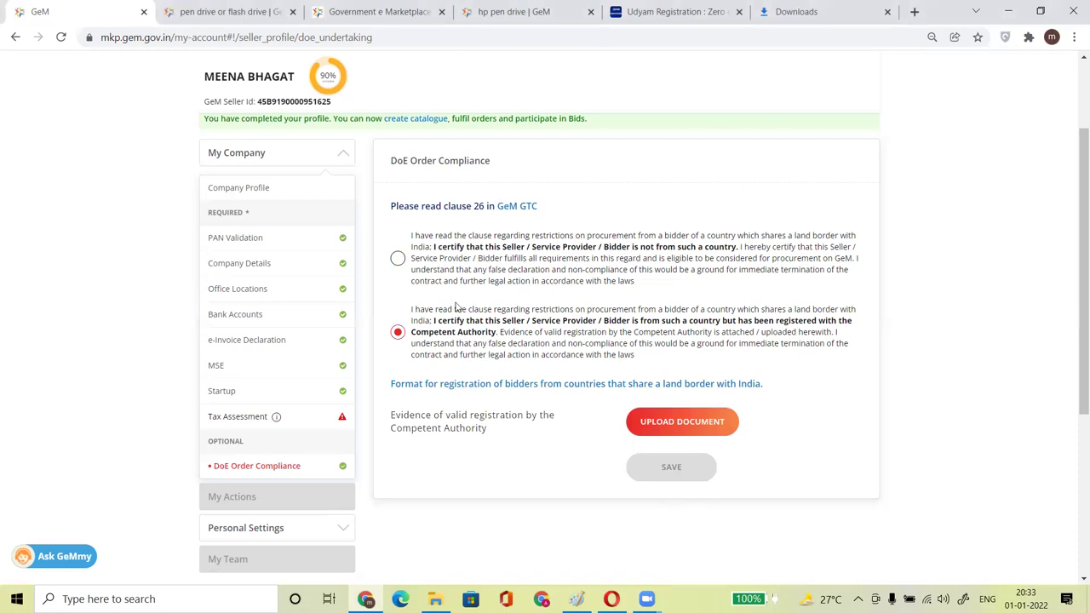
{"action": "left_click", "coordinate": [398, 259]}
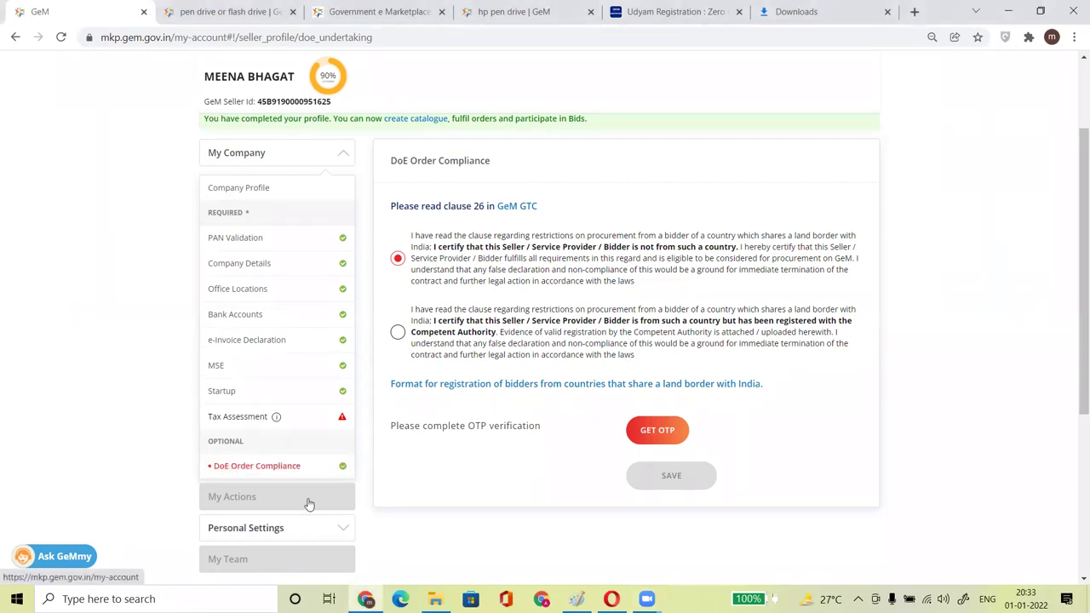
- View the Update Mobile form under Personal Settings, and return to the Company Profile under My Company
{"action": "left_click", "coordinate": [300, 528]}
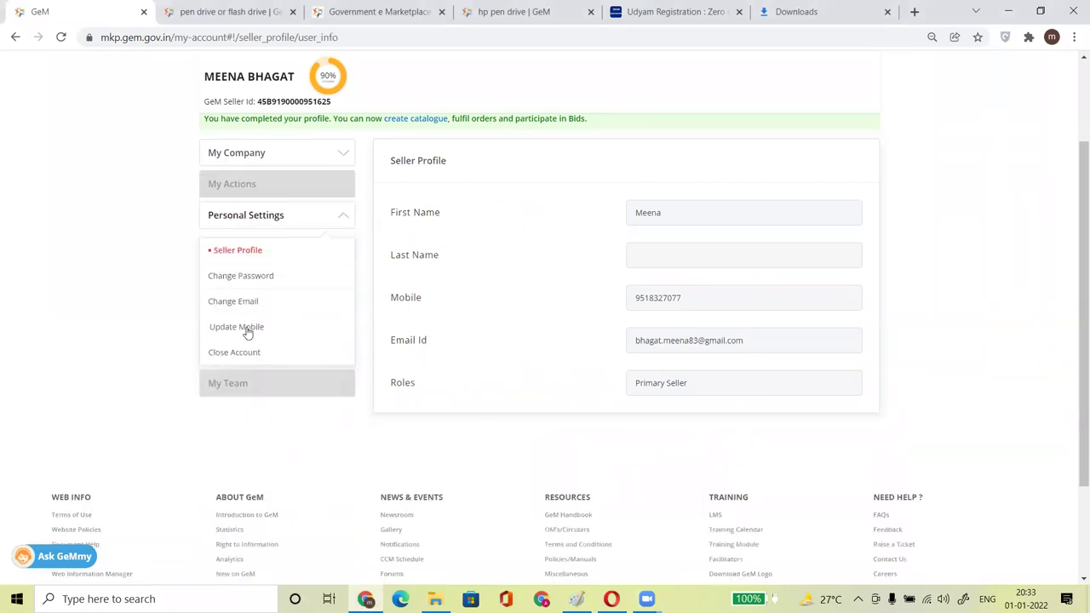
{"action": "left_click", "coordinate": [244, 327]}
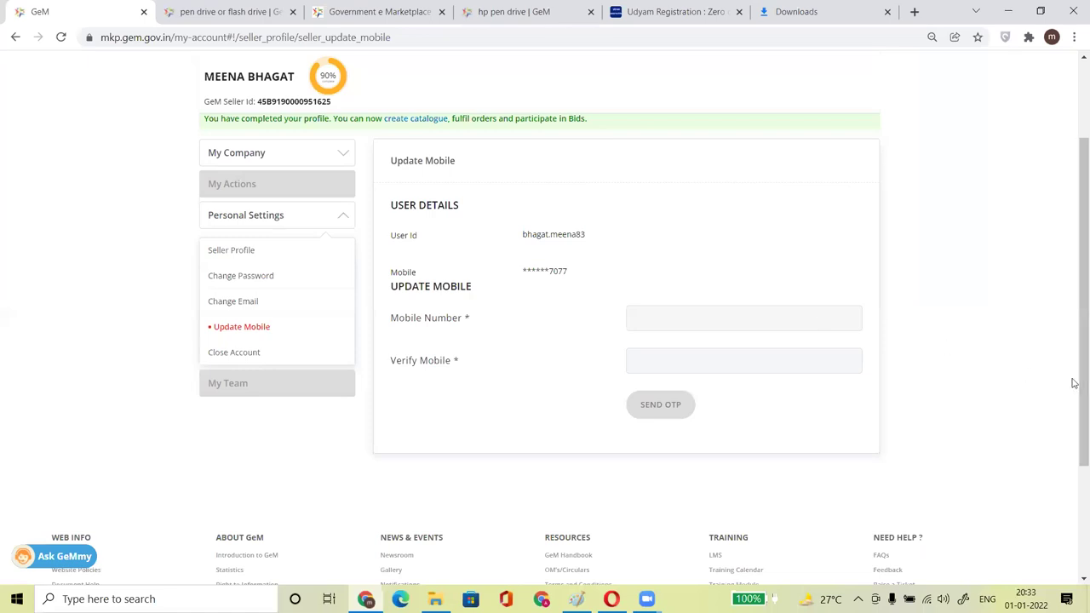
{"action": "left_click_drag", "start_coordinate": [1075, 384], "coordinate": [1074, 185]}
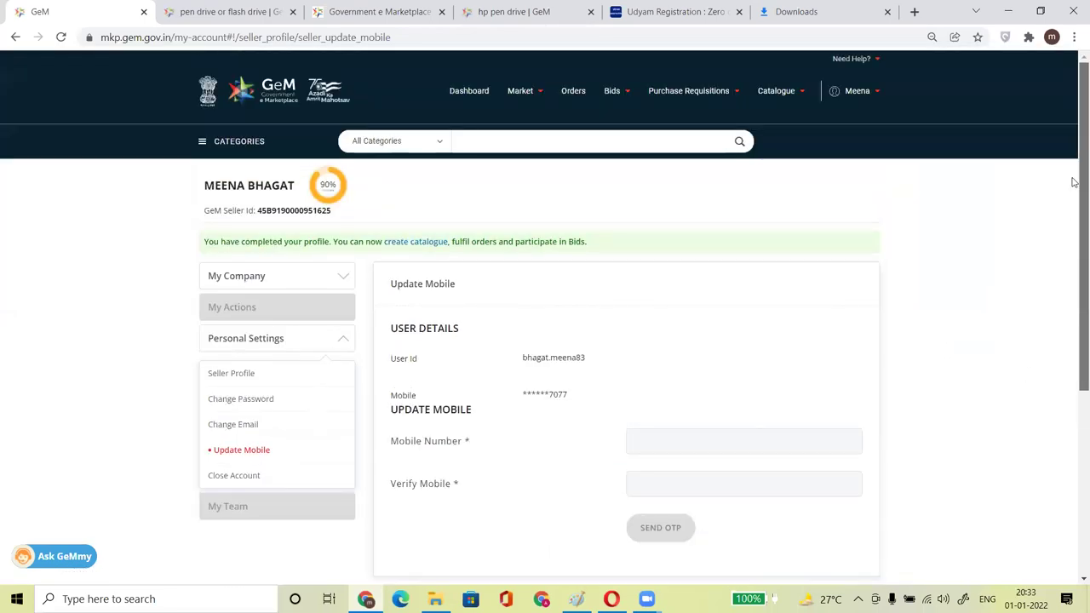
{"action": "left_click", "coordinate": [263, 282]}
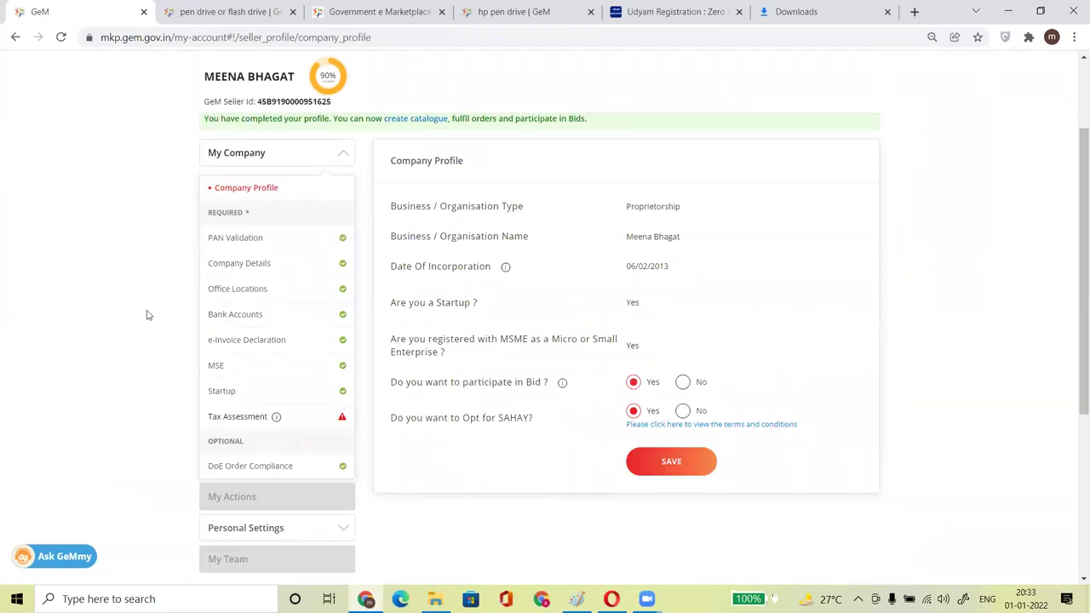